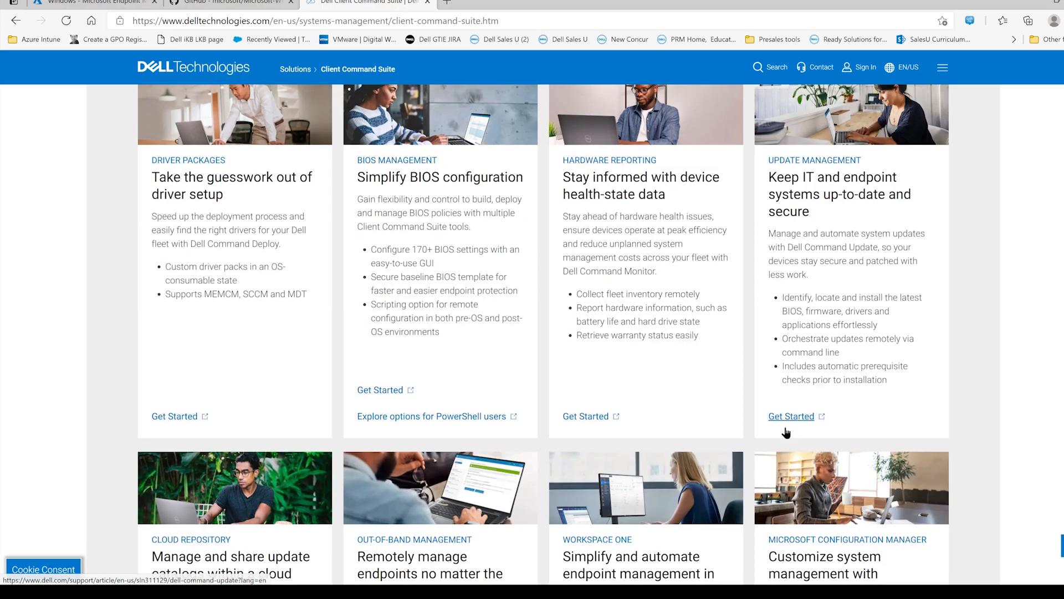
# - Open the Dell Command | Update article and download the Windows 32 and 64-bit version for Microsoft Windows 7, 8, 8.1 and 10
pyautogui.click(791, 417)
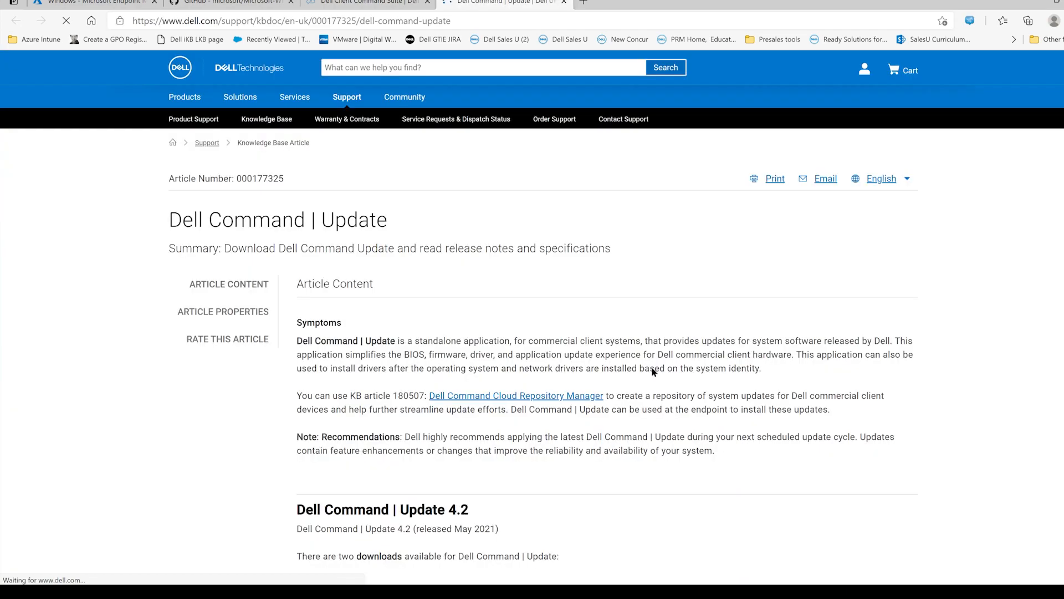
pyautogui.scroll(-2, 311, 488)
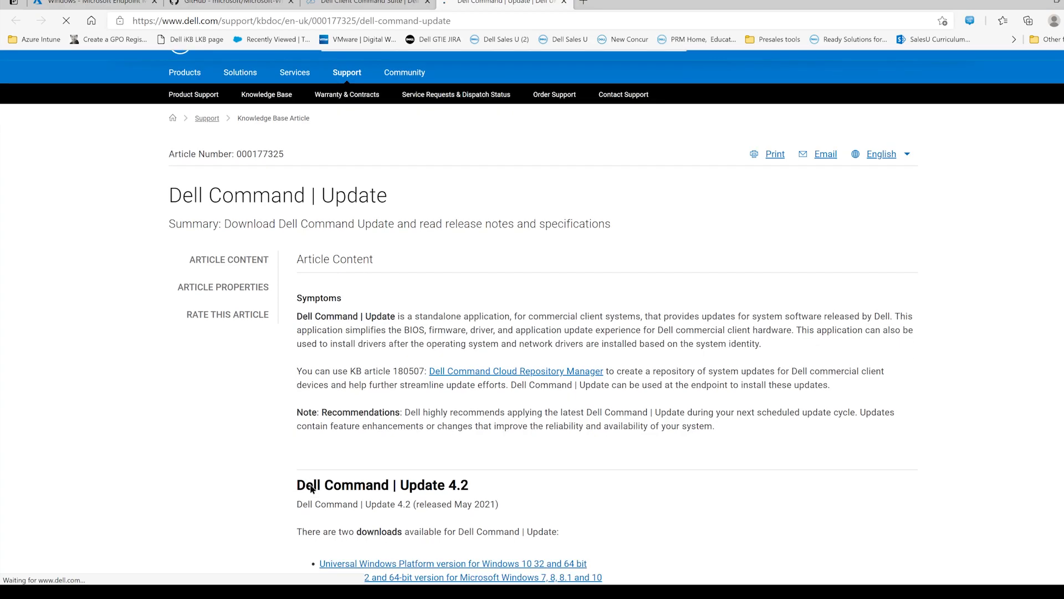
pyautogui.scroll(-1, 313, 489)
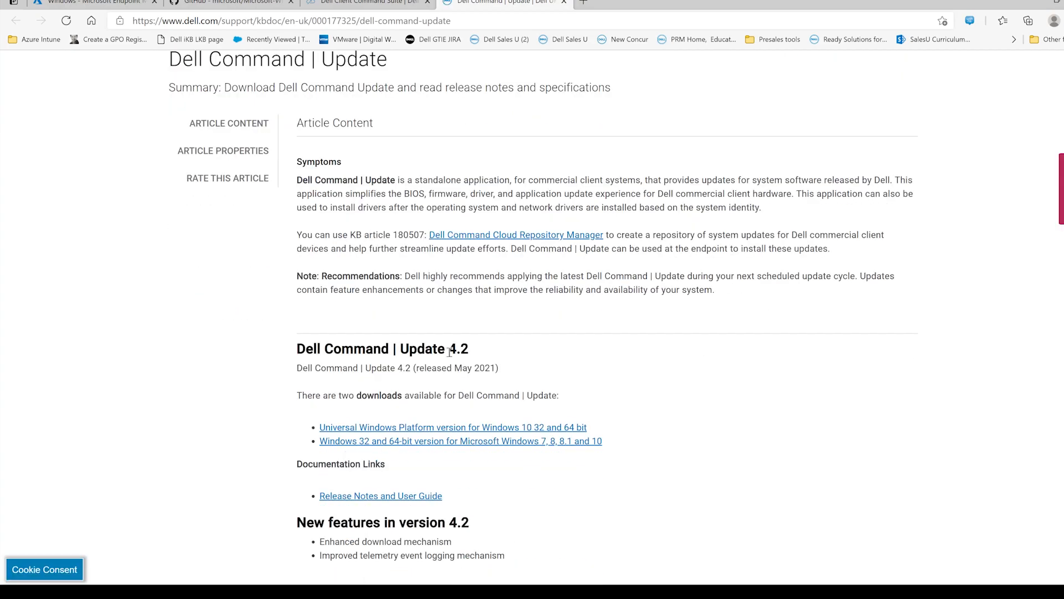
pyautogui.click(471, 444)
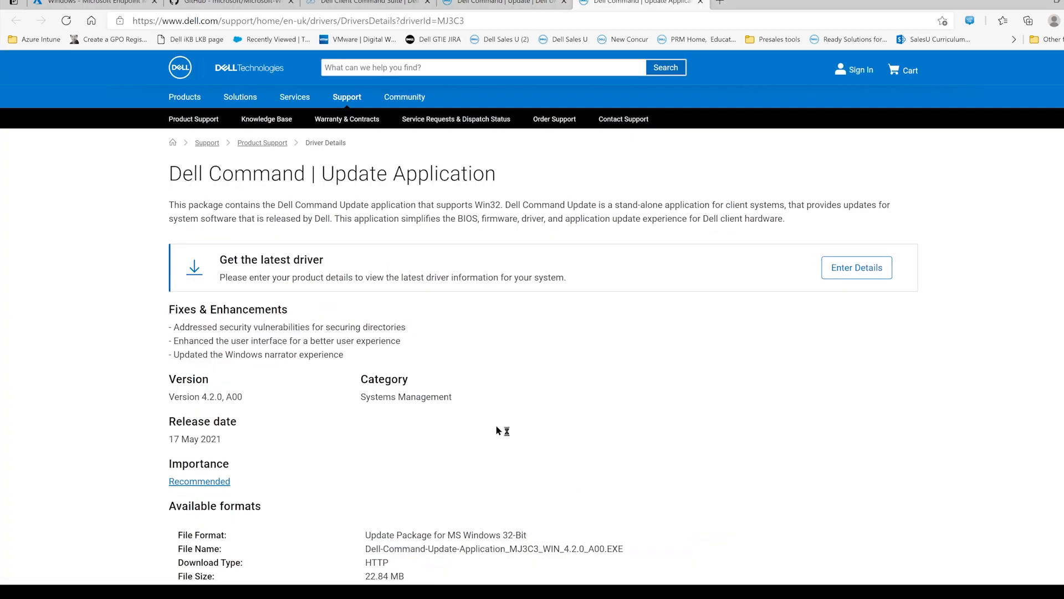
pyautogui.scroll(-4, 537, 357)
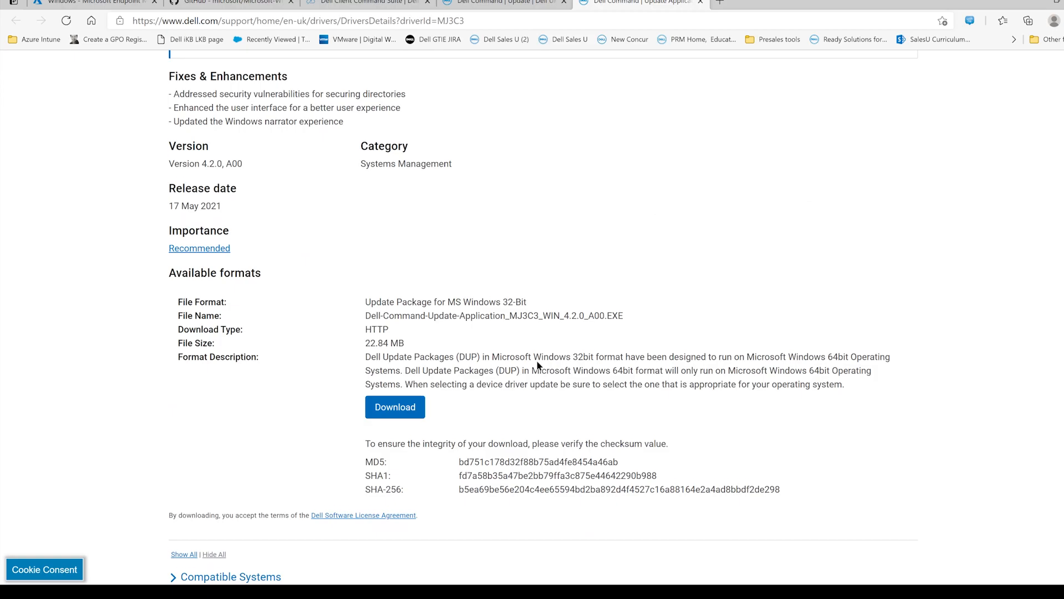
pyautogui.click(399, 411)
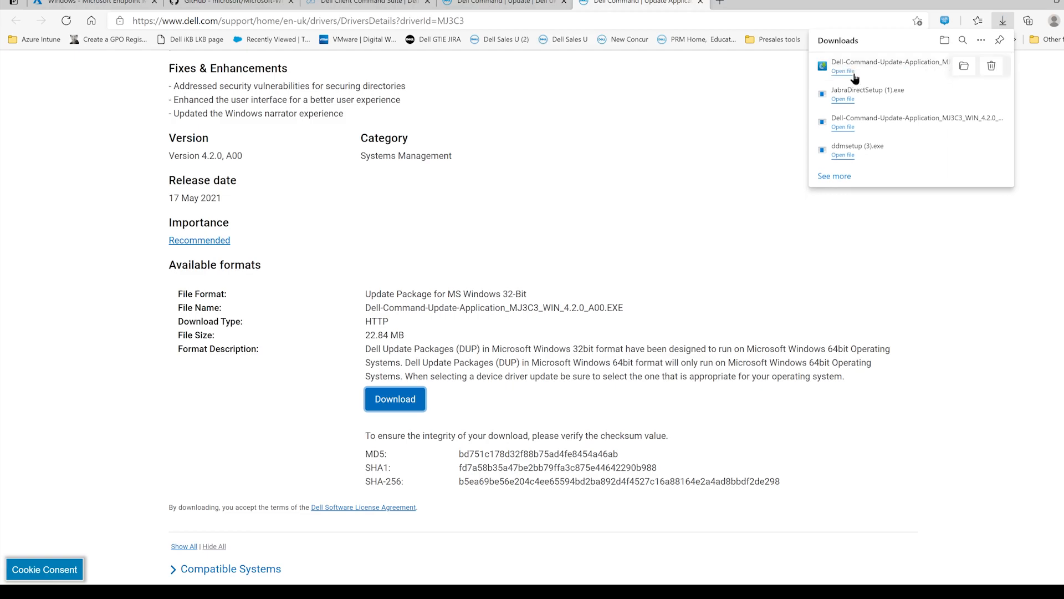
# - Run the downloaded Dell Command | Update installer, accepting the license terms and declining participation in the improvement program
pyautogui.click(841, 72)
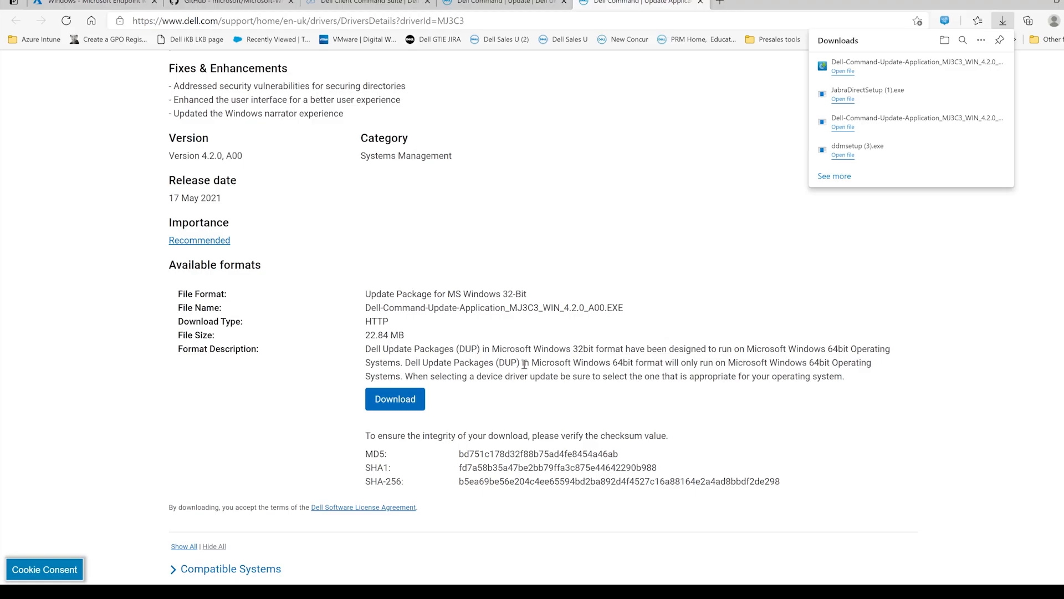
pyautogui.click(639, 300)
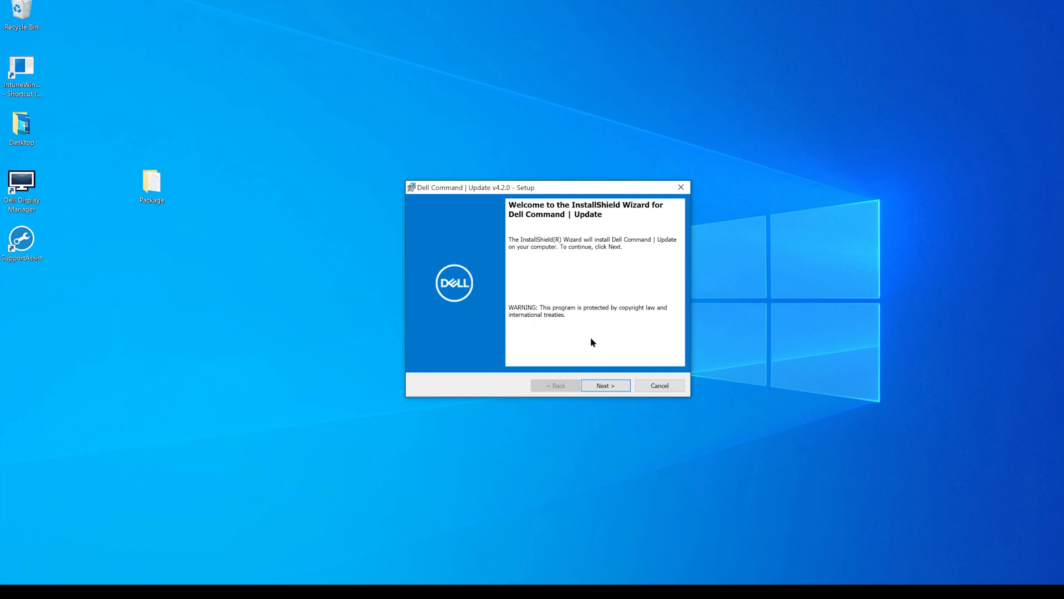
pyautogui.click(597, 387)
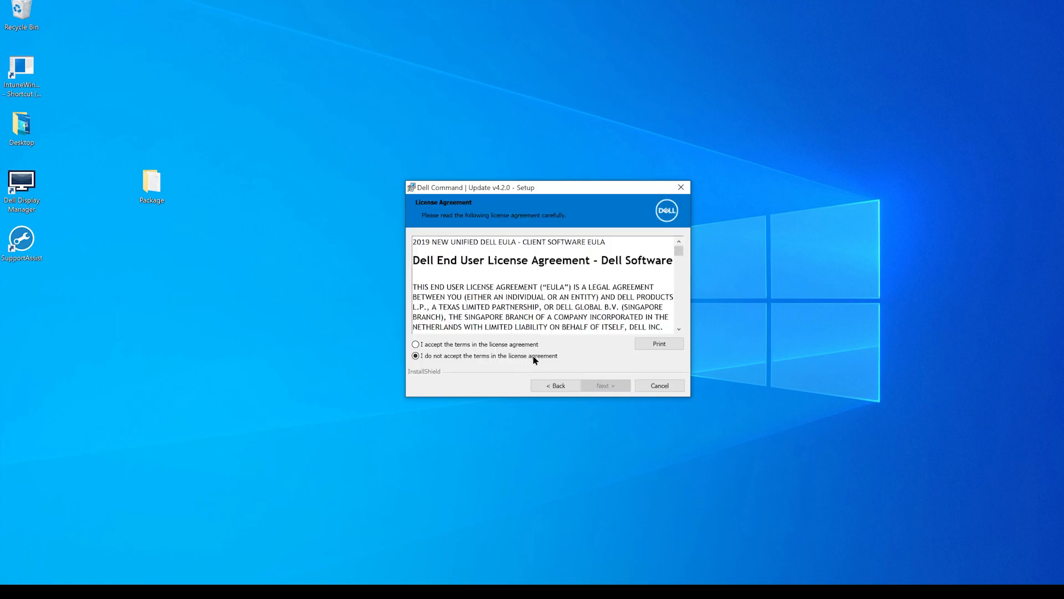
pyautogui.click(518, 344)
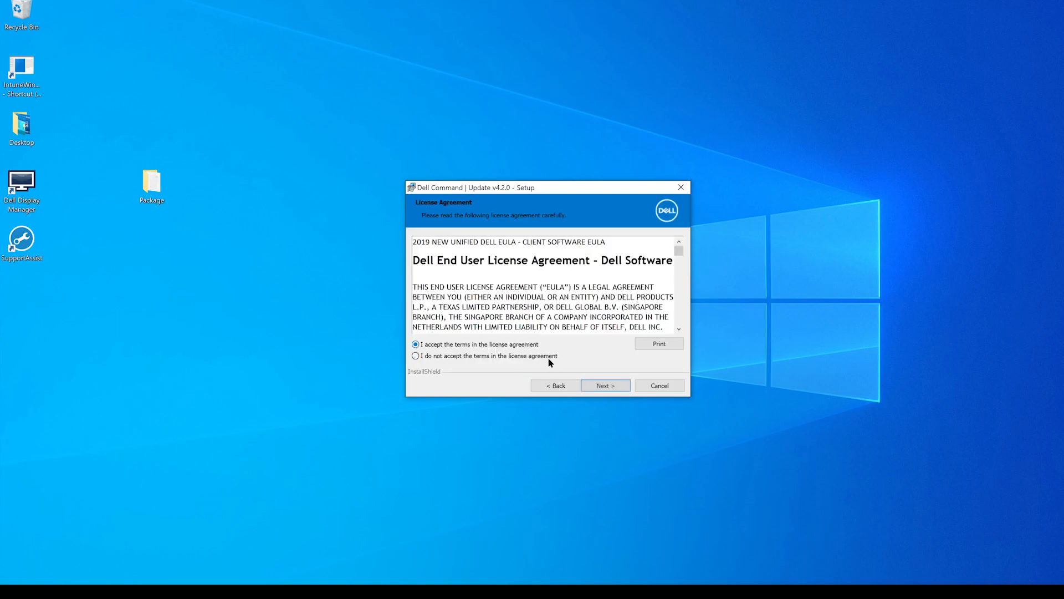
pyautogui.click(620, 388)
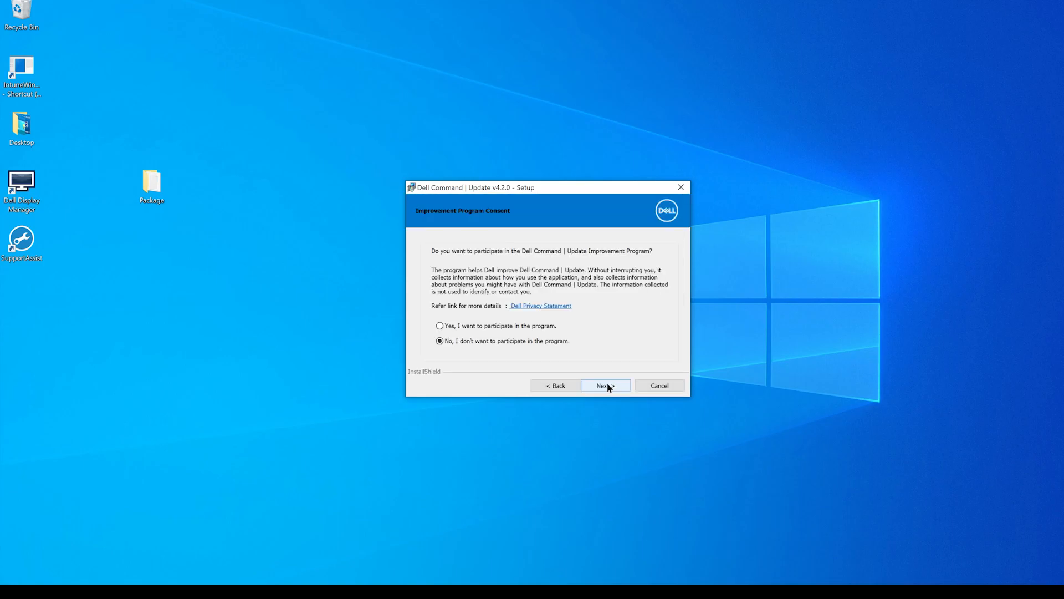
pyautogui.click(609, 387)
pyautogui.click(608, 386)
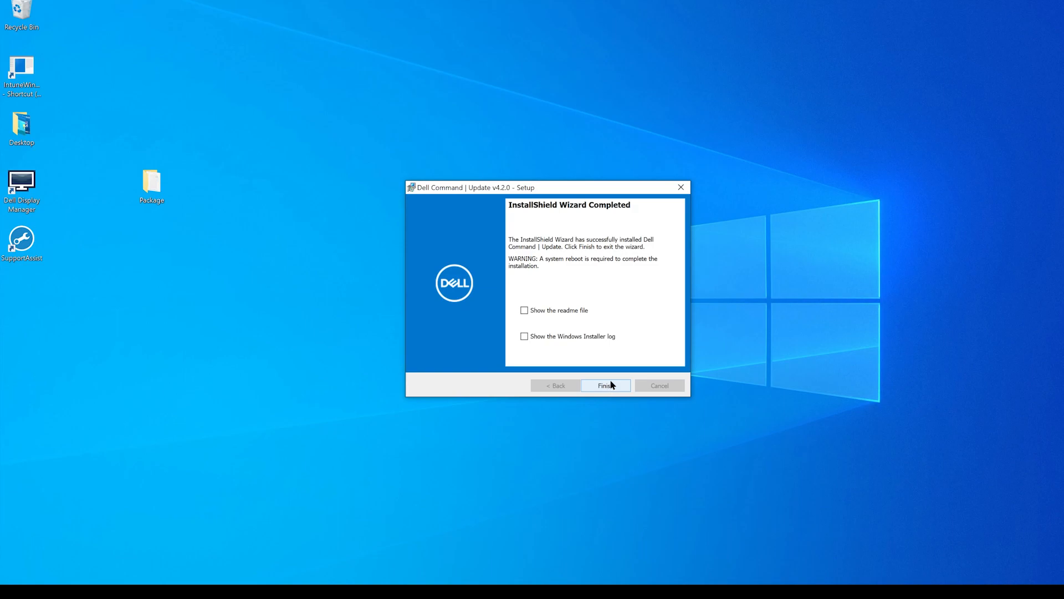
# - Finish the setup with the Windows Installer log set to show, and close the Dell Update Package window
pyautogui.click(525, 337)
pyautogui.click(608, 382)
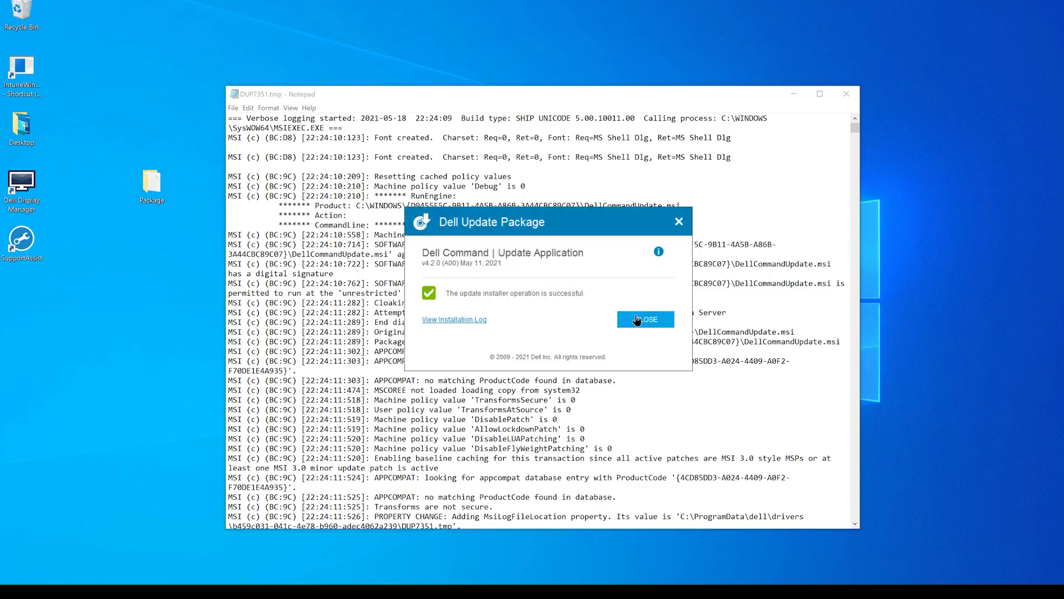
pyautogui.click(637, 320)
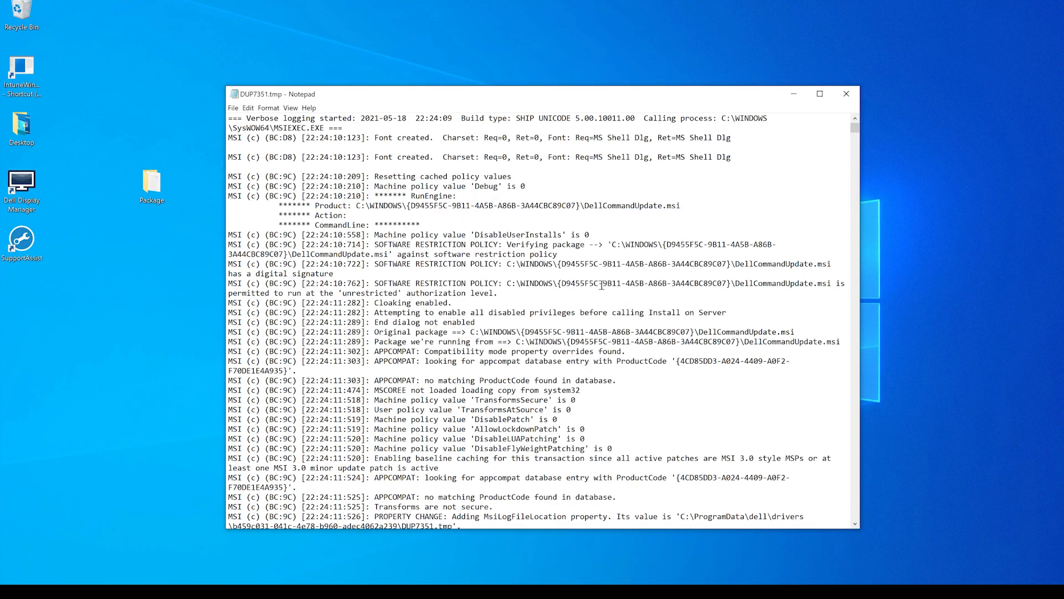
# - Copy the folder path of DellCommandUpdate.msi from the log's Product line and open that folder
pyautogui.moveTo(357, 205); pyautogui.dragTo(586, 203)
pyautogui.hotkey('ctrl', 'c')
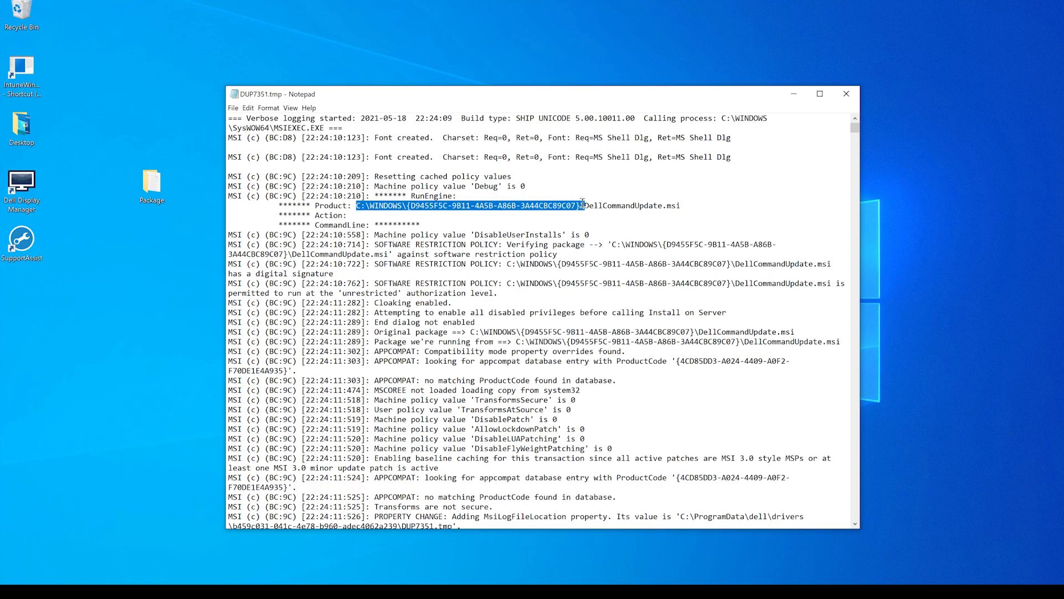
pyautogui.rightClick(571, 208)
pyautogui.click(456, 235)
pyautogui.press('super+r')
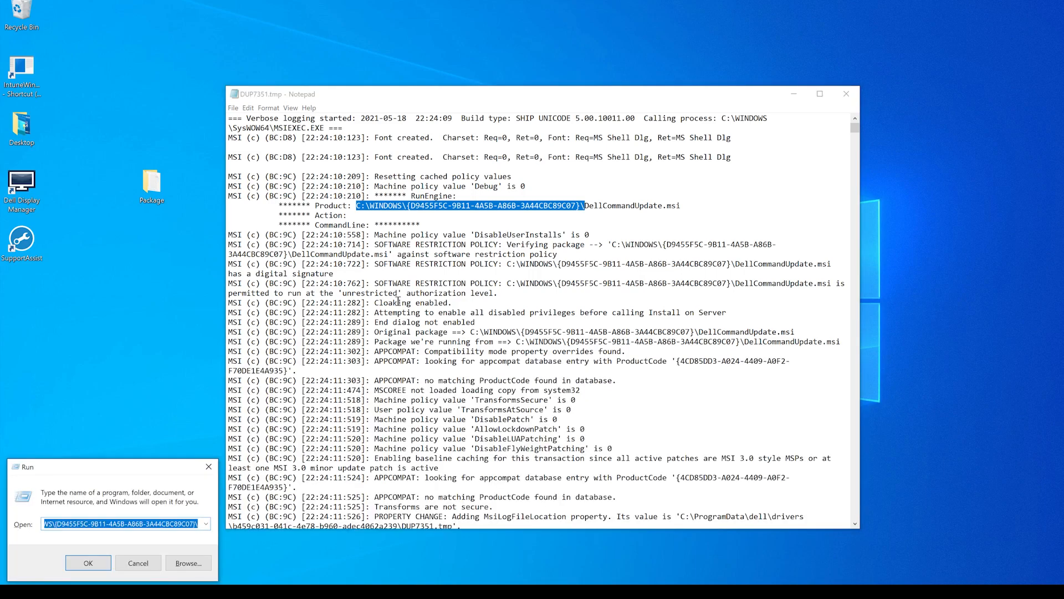
pyautogui.hotkey('ctrl', 'v')
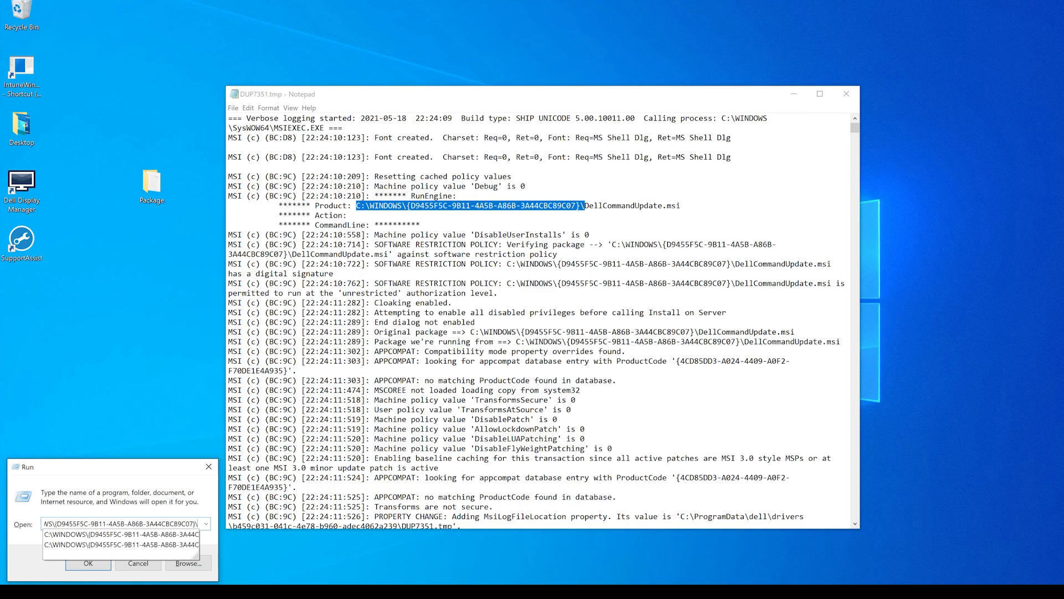
pyautogui.click(90, 564)
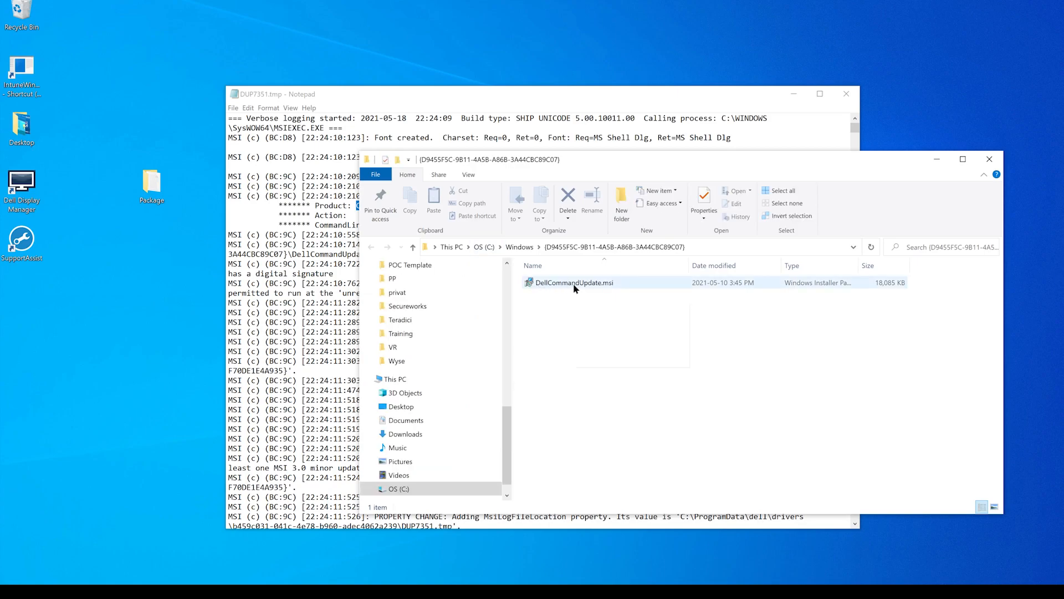
# - Copy DellCommandUpdate.msi into the MSI subfolder of the desktop's Package folder
pyautogui.rightClick(573, 285)
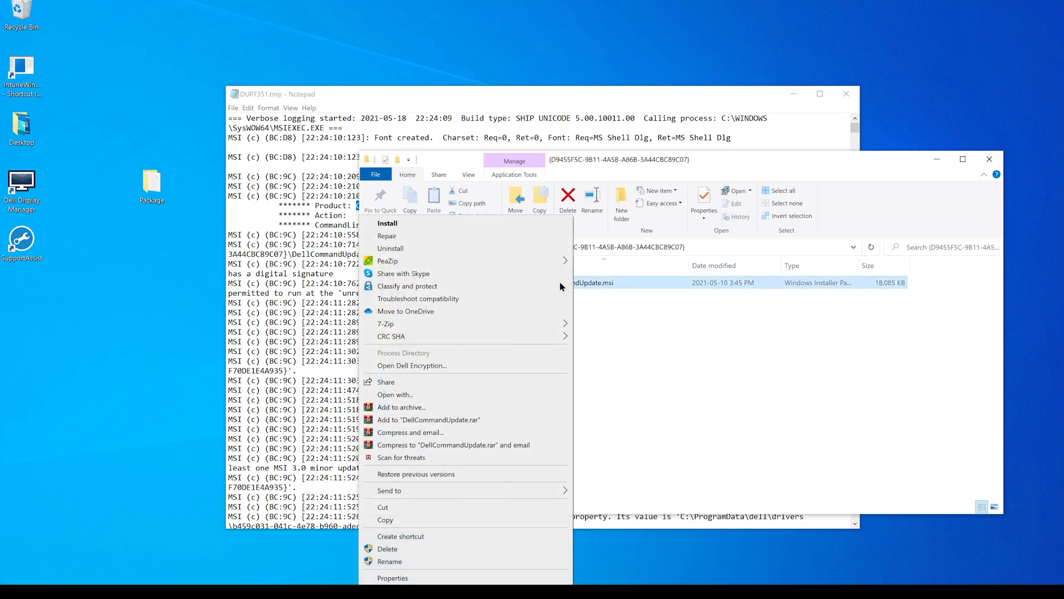
pyautogui.click(473, 518)
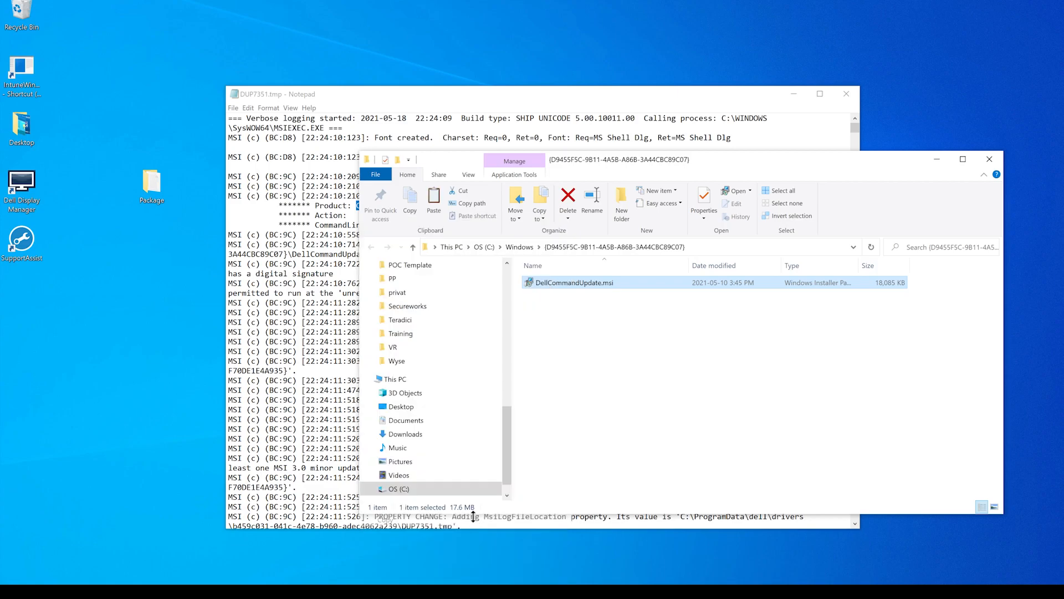
pyautogui.moveTo(508, 437); pyautogui.dragTo(509, 288)
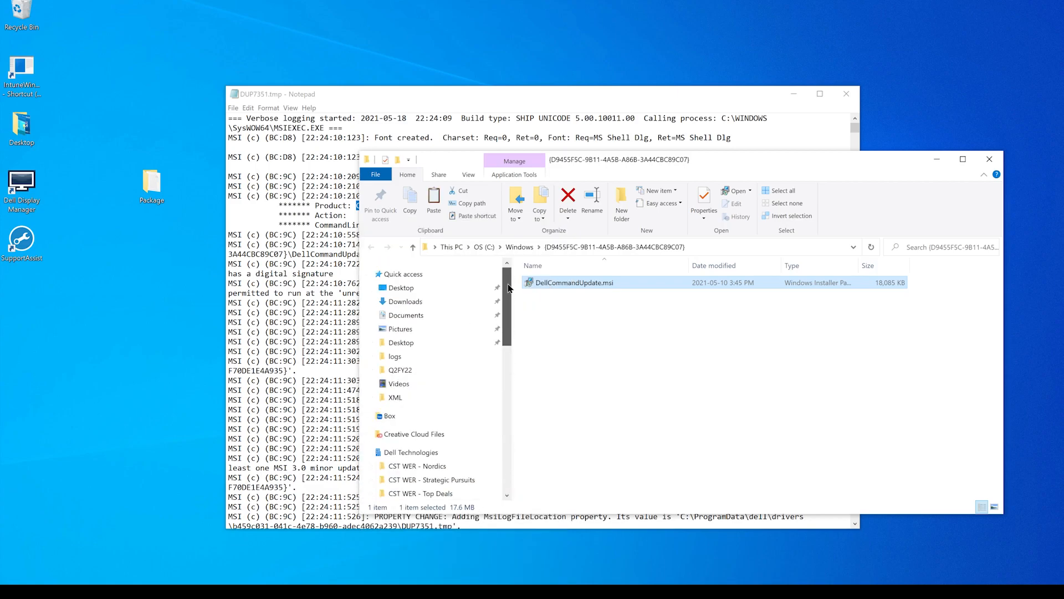
pyautogui.click(449, 293)
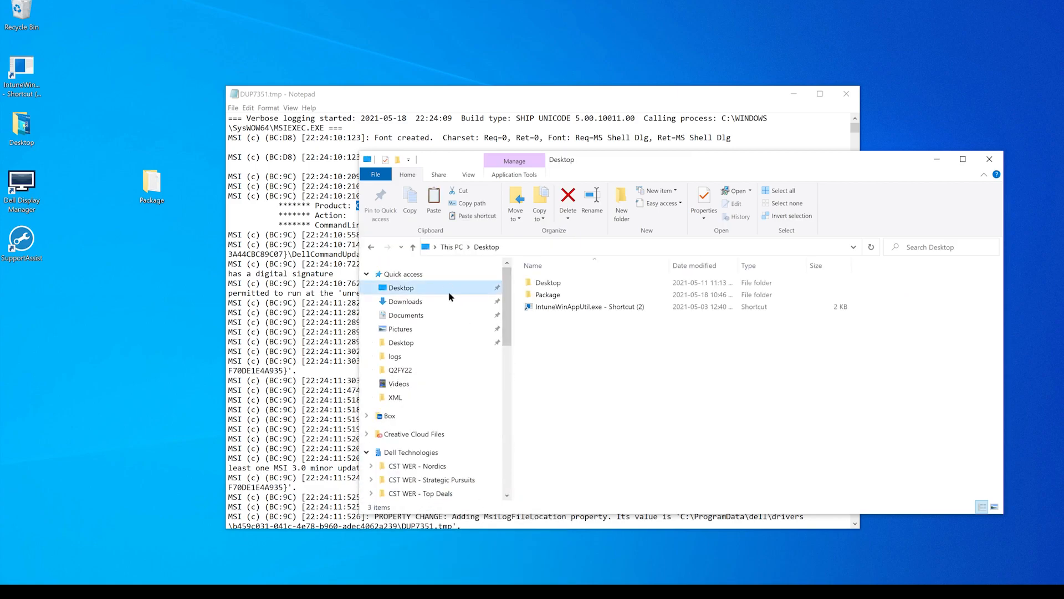
pyautogui.click(552, 293)
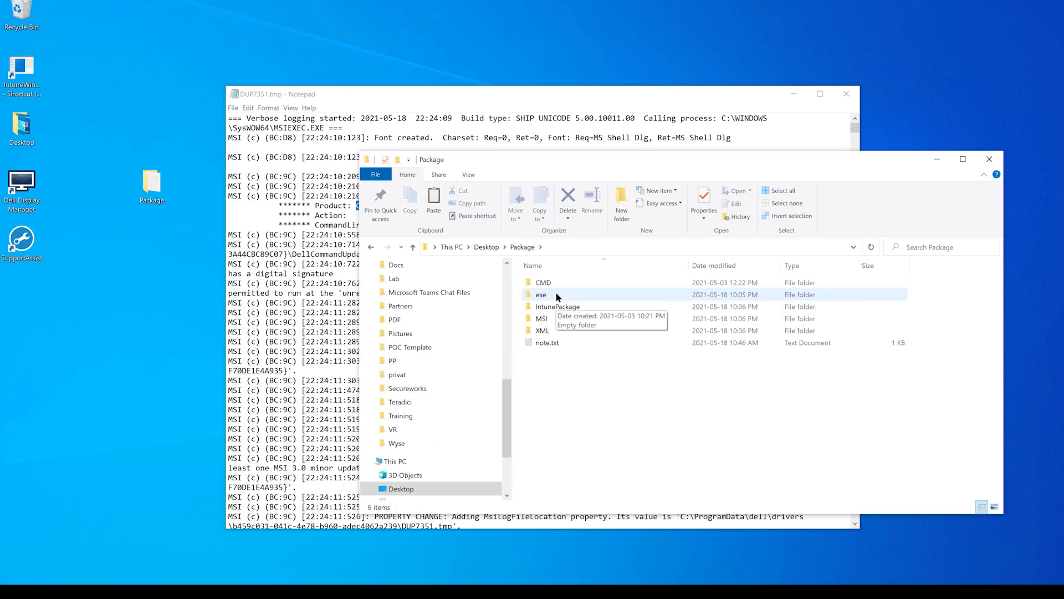
pyautogui.click(551, 319)
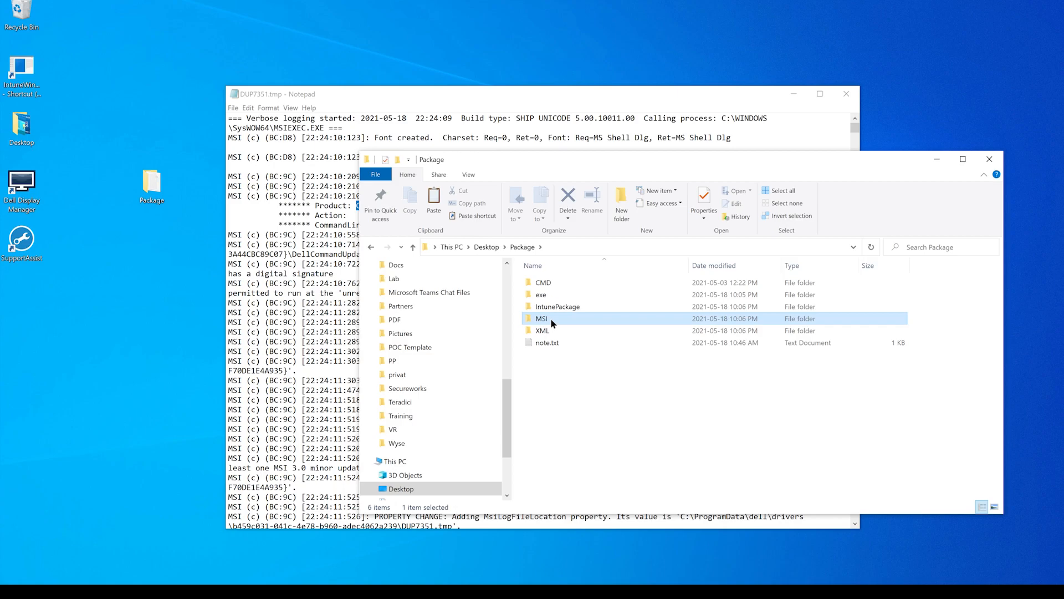
pyautogui.doubleClick(552, 320)
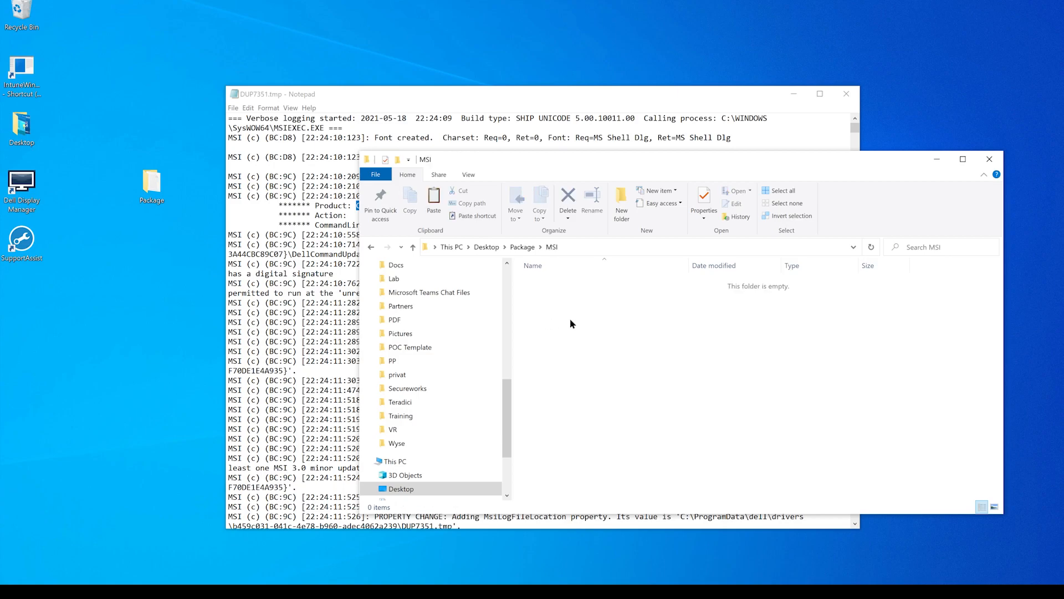
pyautogui.hotkey('ctrl', 'v')
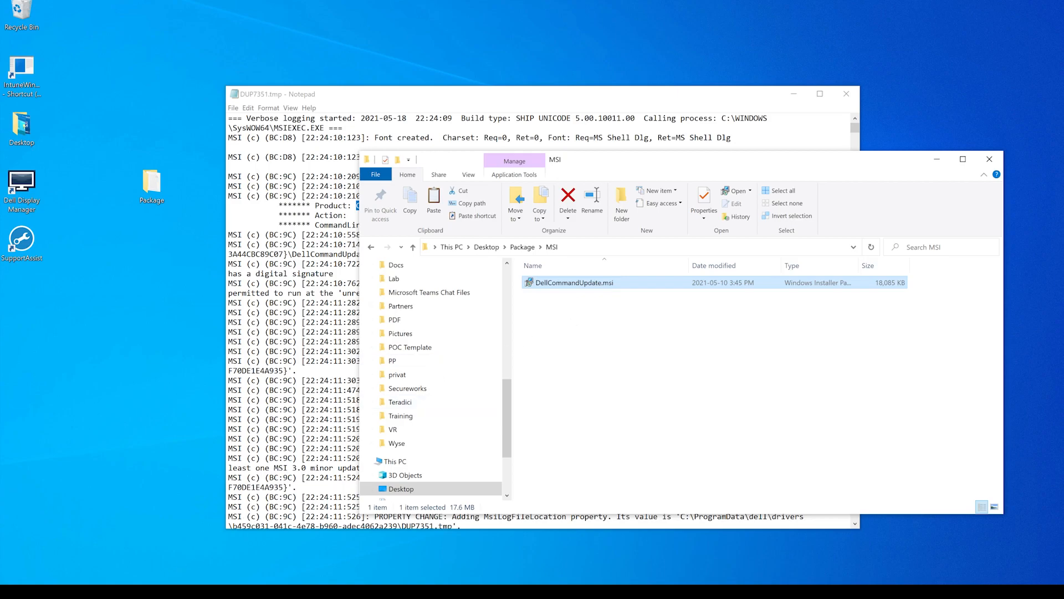
# - Launch Dell Command Update as administrator, and close the MSI folder window and the installer log
pyautogui.click(14, 581)
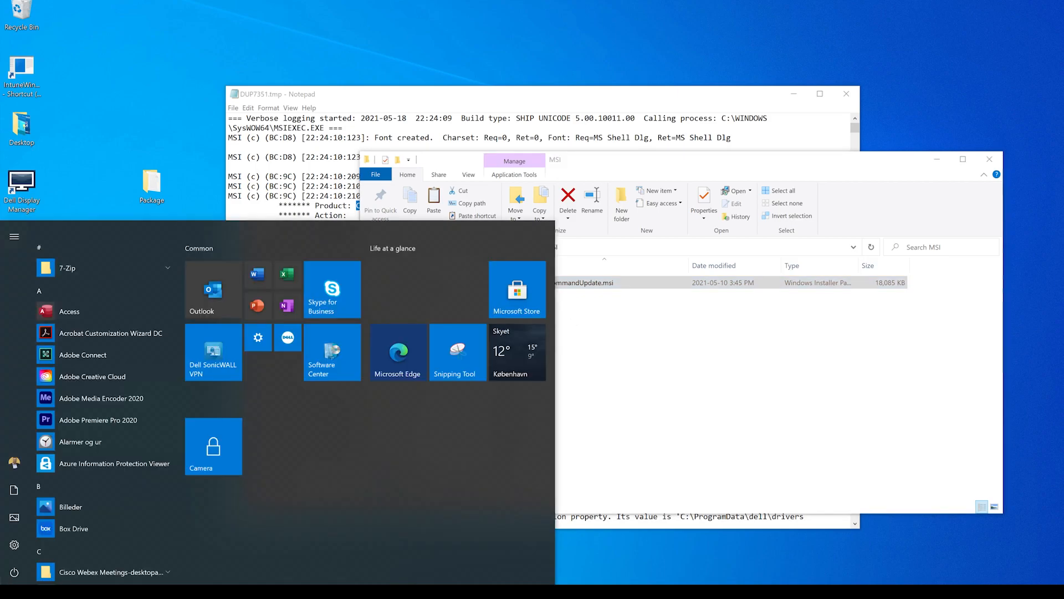
pyautogui.write('del')
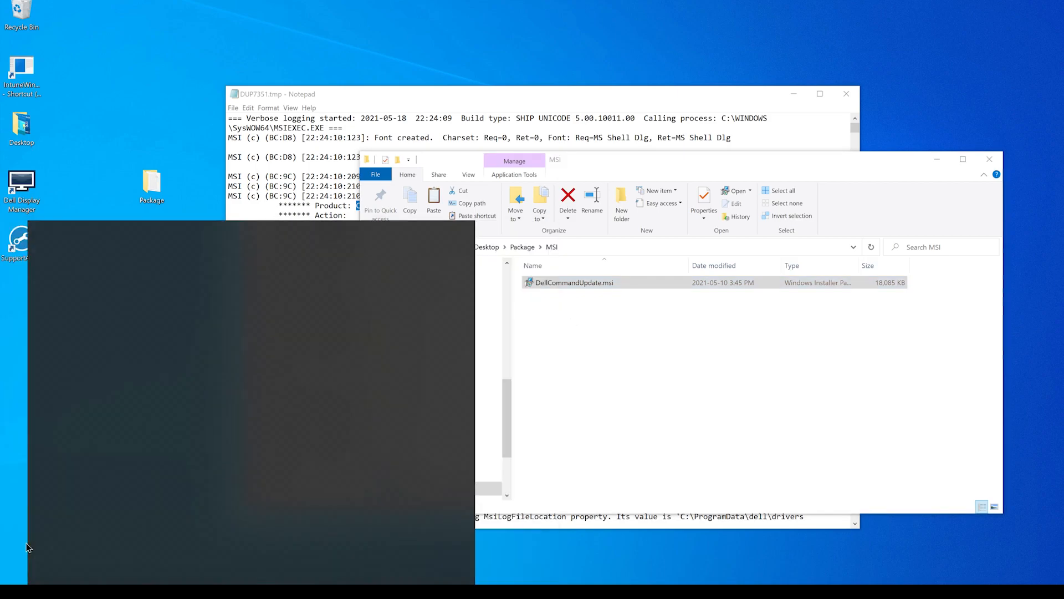
pyautogui.write('l')
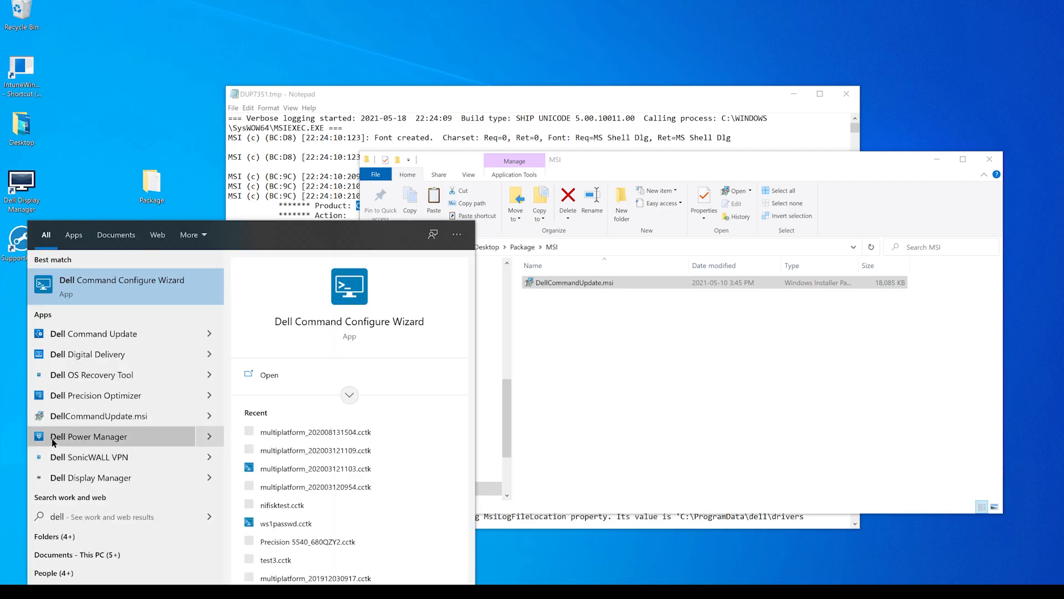
pyautogui.rightClick(95, 337)
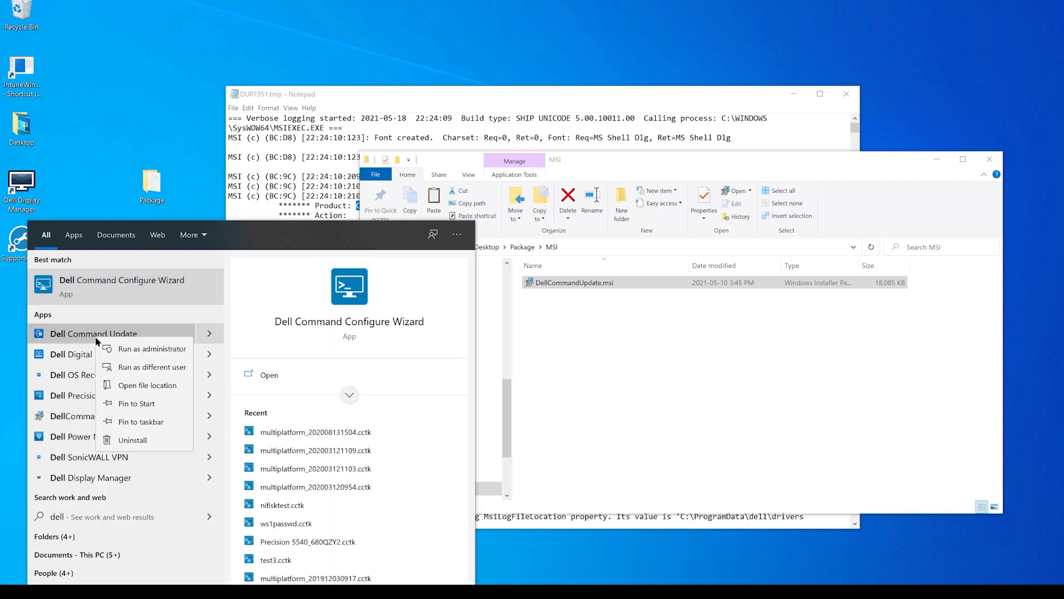
pyautogui.click(138, 351)
pyautogui.click(157, 335)
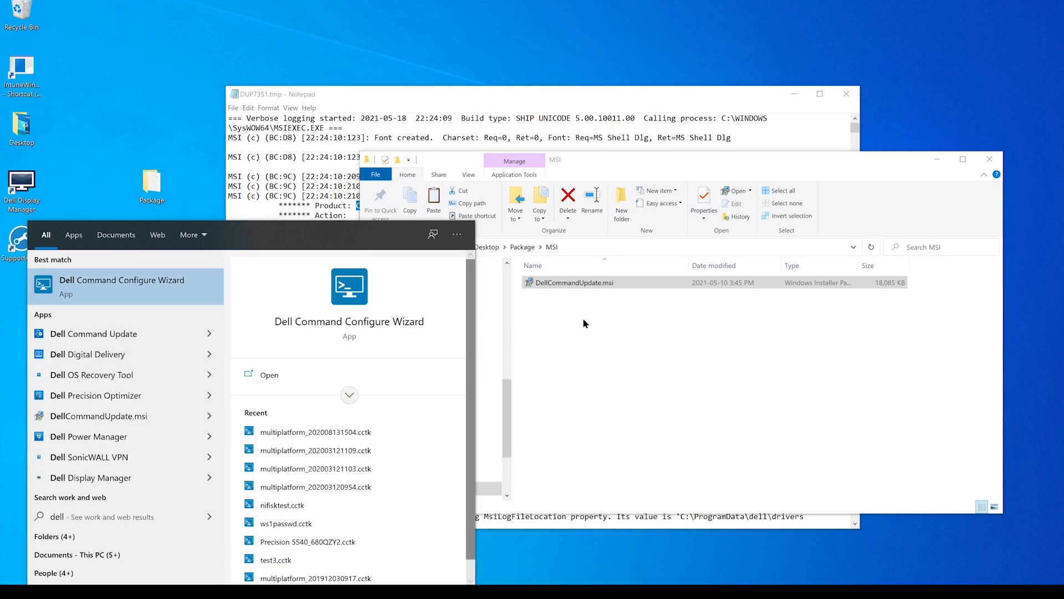
pyautogui.click(980, 159)
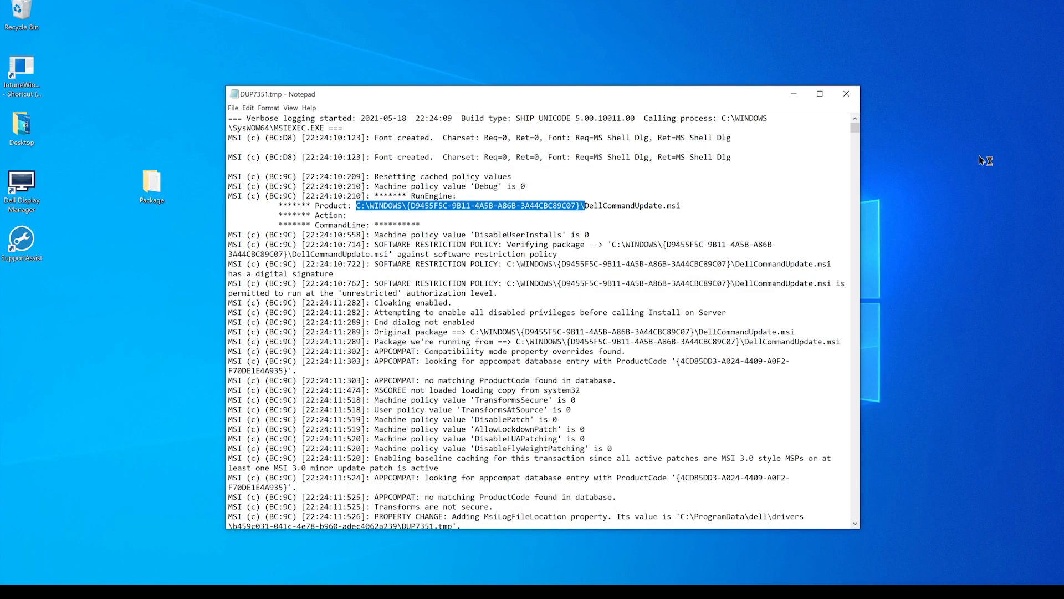
pyautogui.click(847, 94)
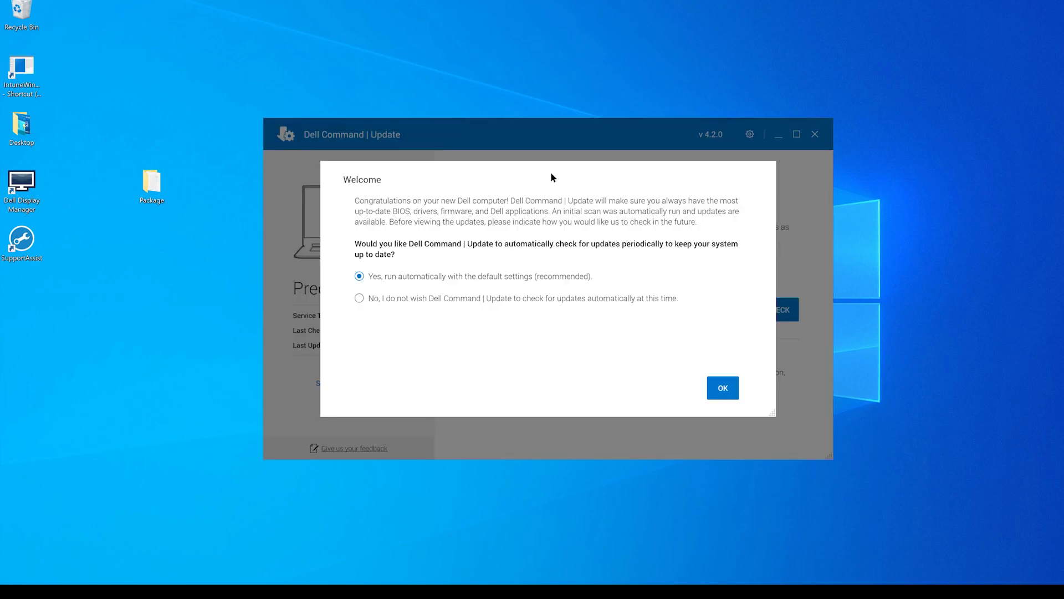
# - Accept automatic update checks with the default settings in the Dell Command | Update welcome dialog
pyautogui.moveTo(546, 183); pyautogui.dragTo(592, 171)
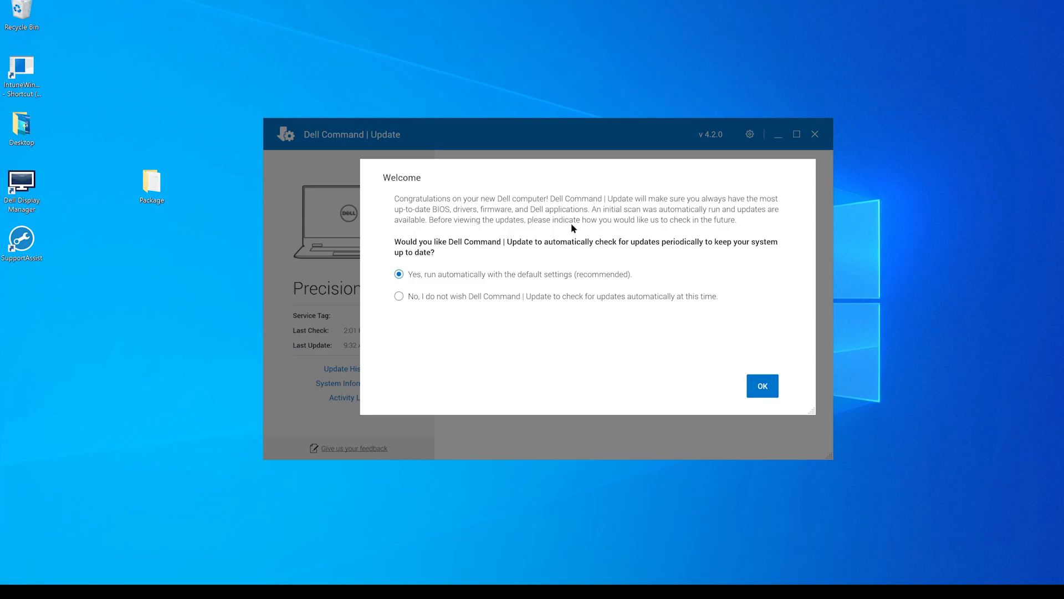
pyautogui.click(766, 385)
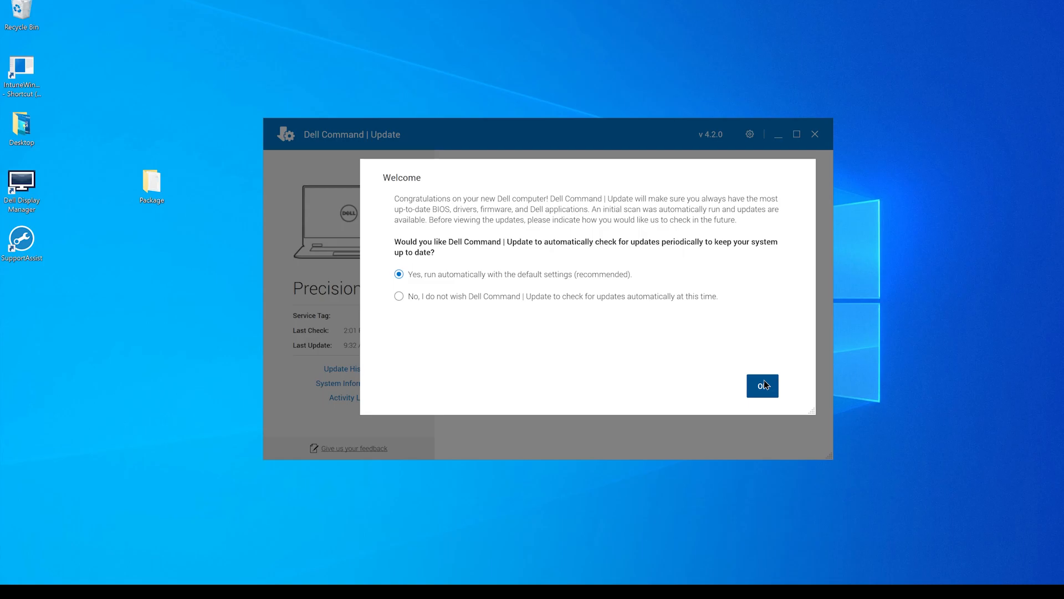
pyautogui.click(765, 385)
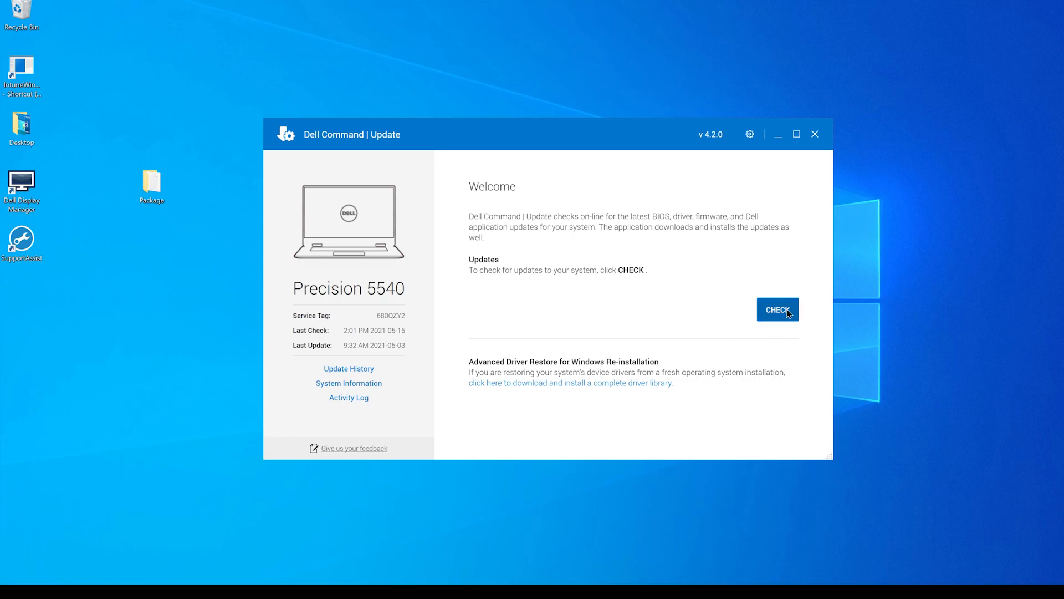
# - In the update settings, review the automatic download-and-install options and keep the automatic reboot delay at 15 minutes
pyautogui.click(750, 135)
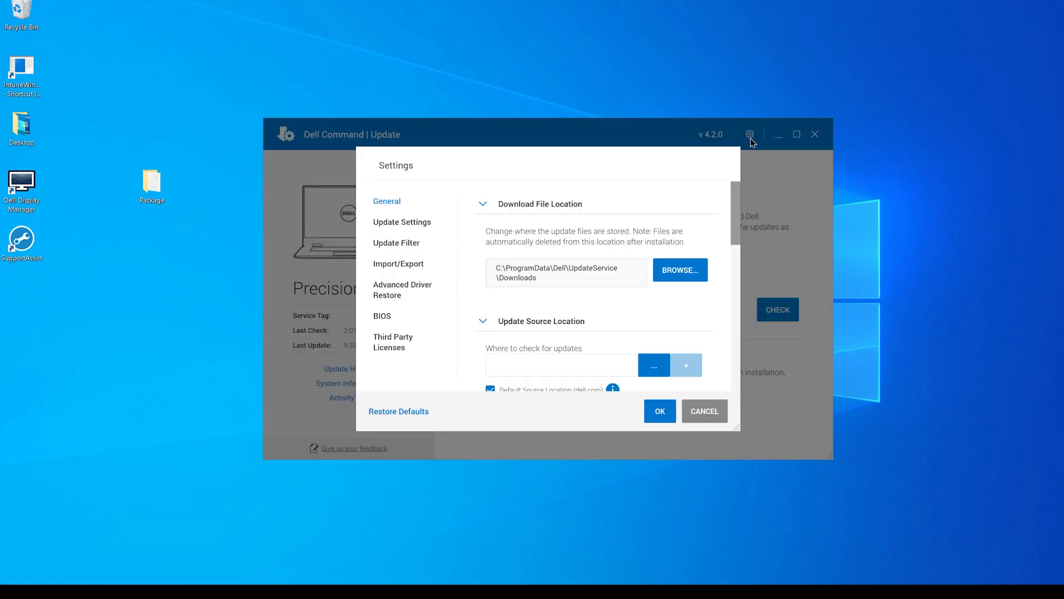
pyautogui.click(417, 224)
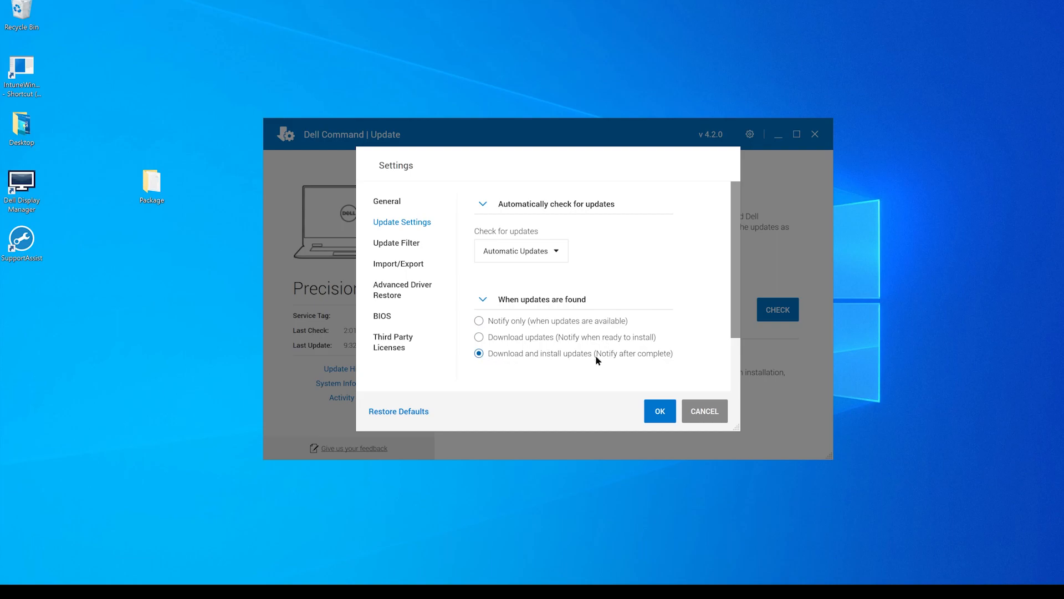
pyautogui.scroll(-2, 628, 350)
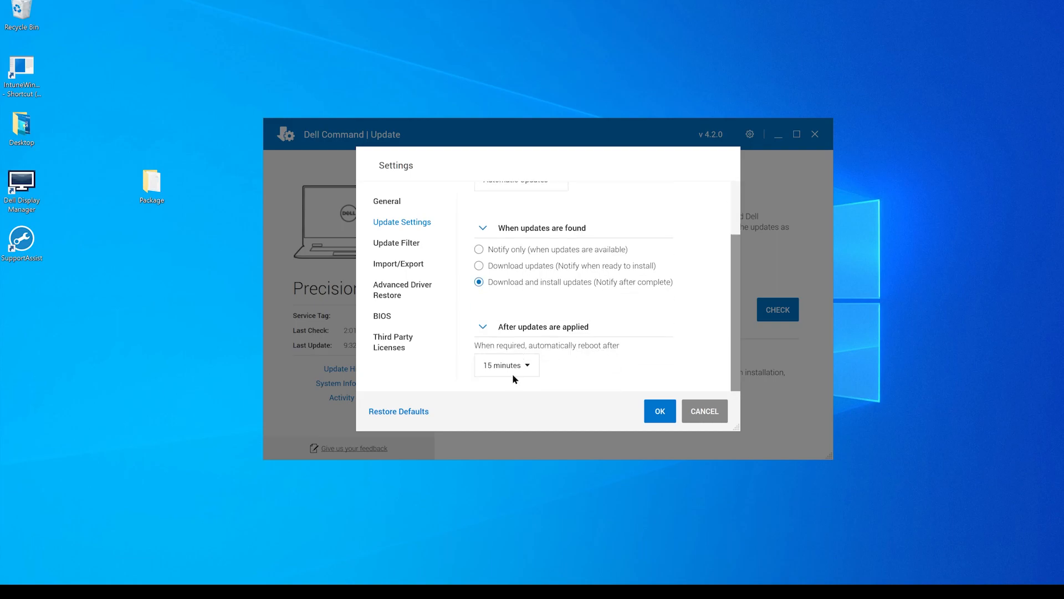
pyautogui.click(529, 371)
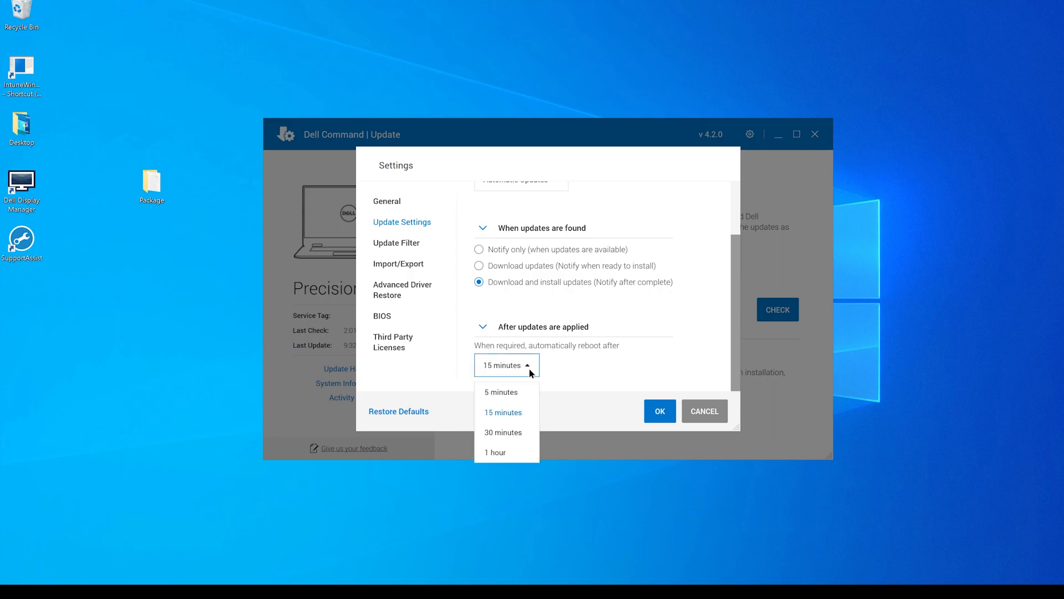
pyautogui.click(562, 366)
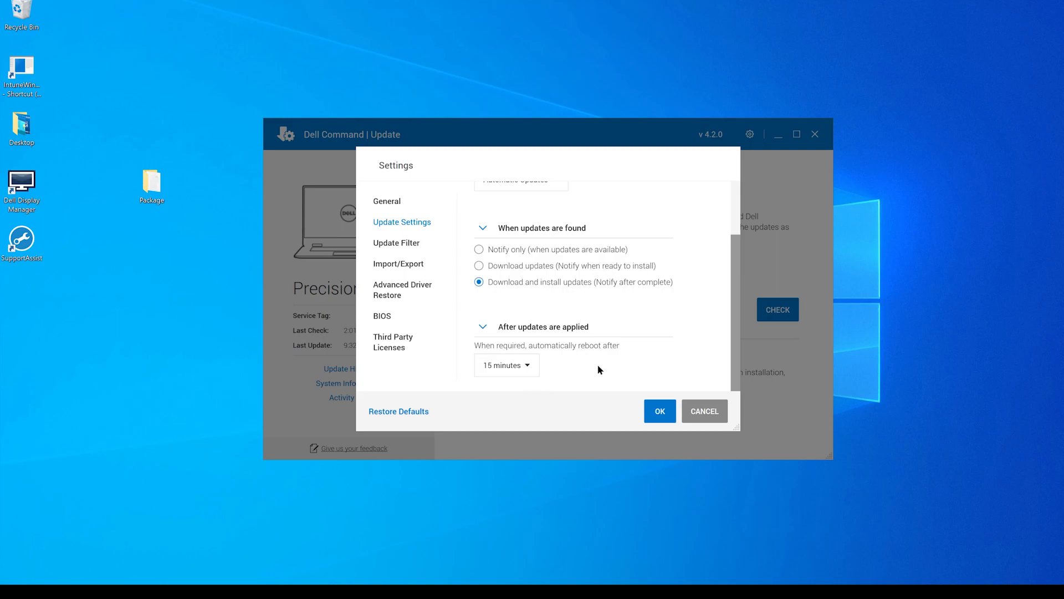
pyautogui.click(658, 414)
# - Save the pending changes and export the settings as MySettings.xml to the desktop's Package\XML folder, closing the settings and Dell Command | Update
pyautogui.click(414, 265)
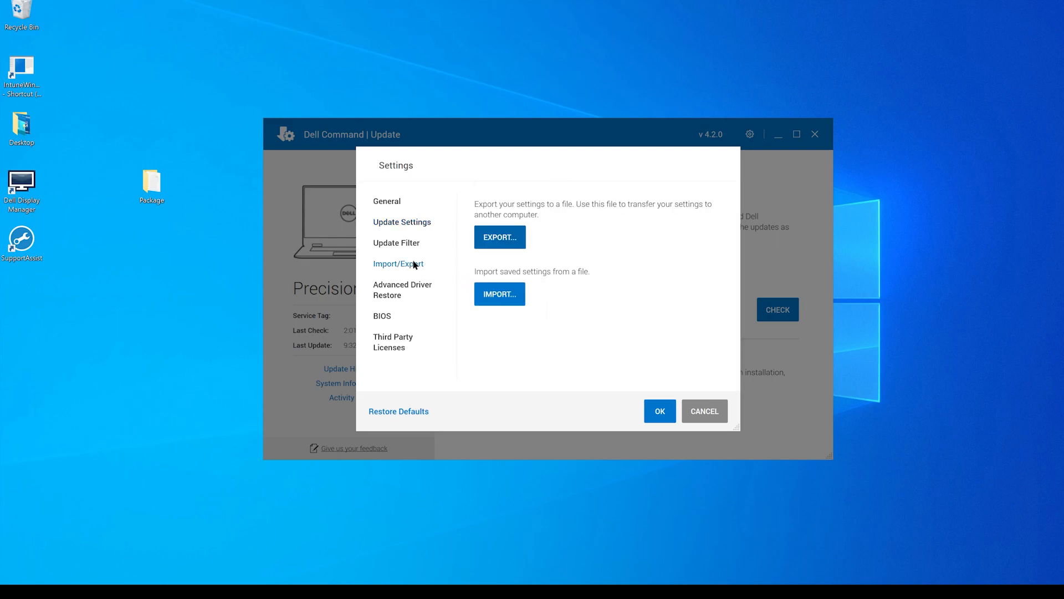
pyautogui.click(497, 244)
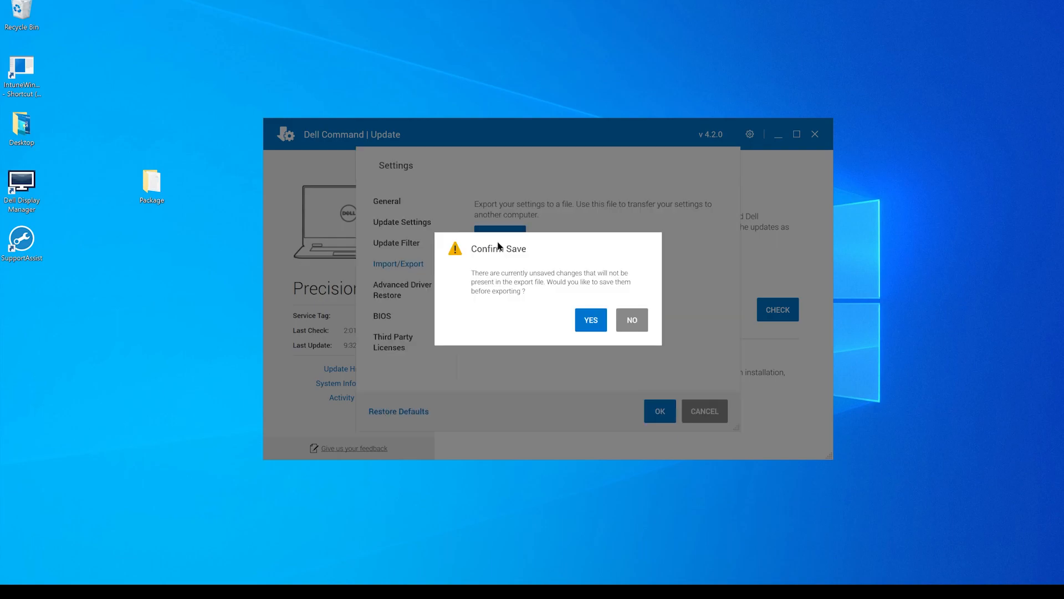
pyautogui.click(583, 316)
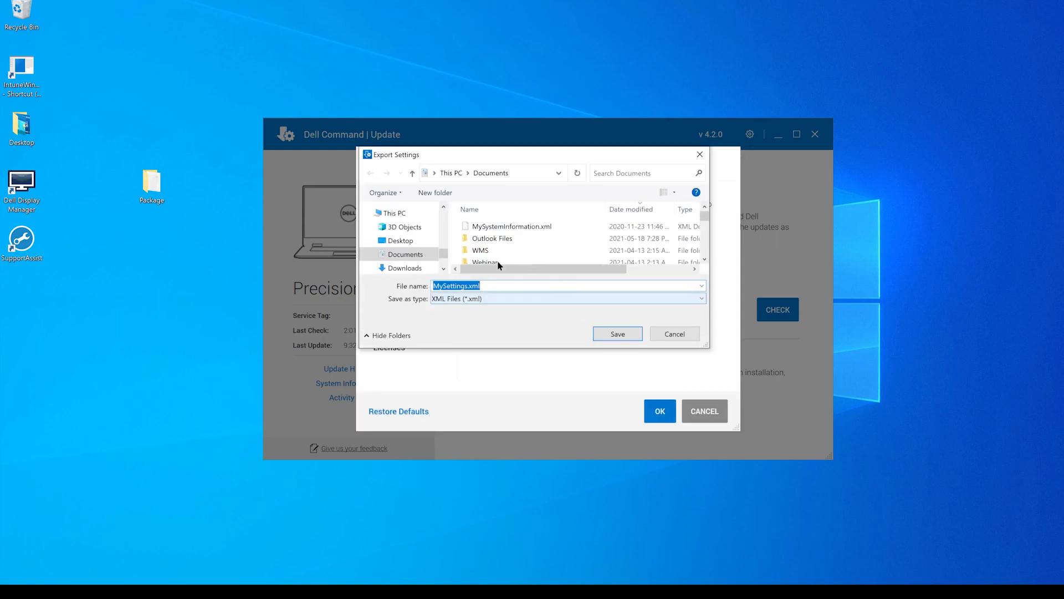
pyautogui.click(409, 244)
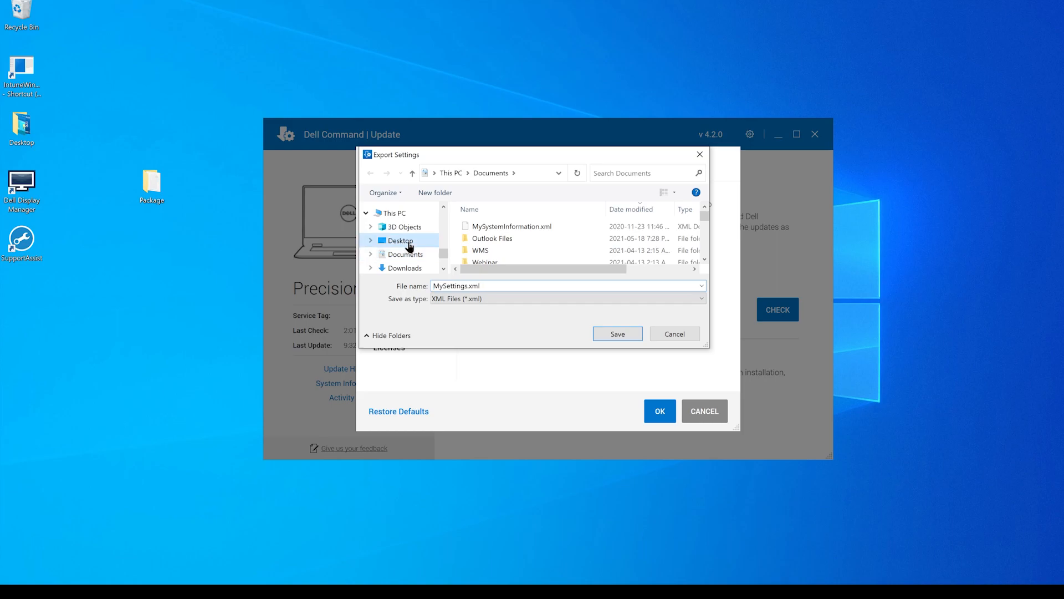
pyautogui.doubleClick(493, 227)
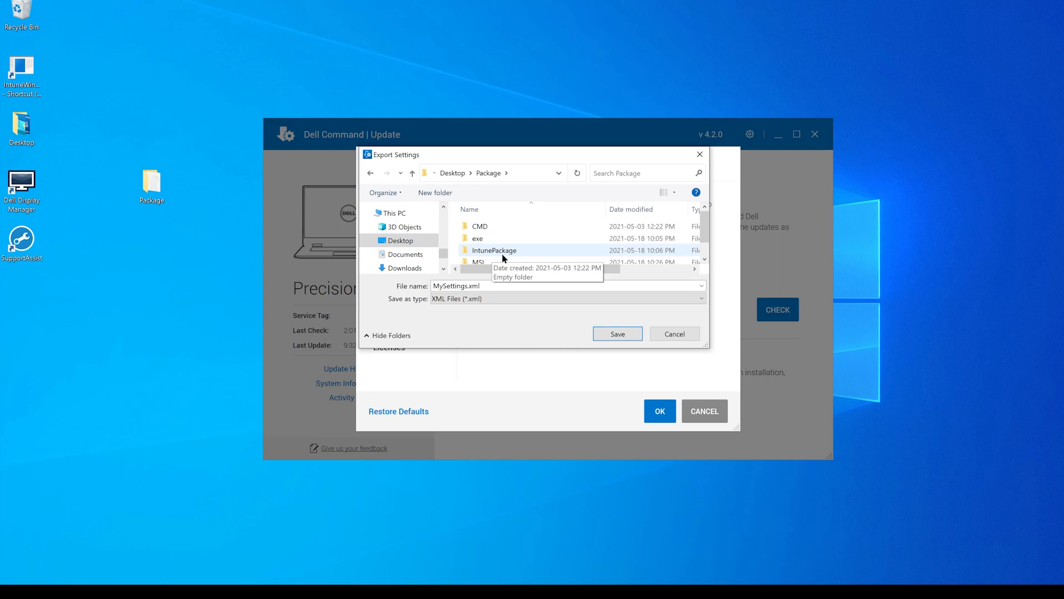
pyautogui.scroll(-1, 502, 254)
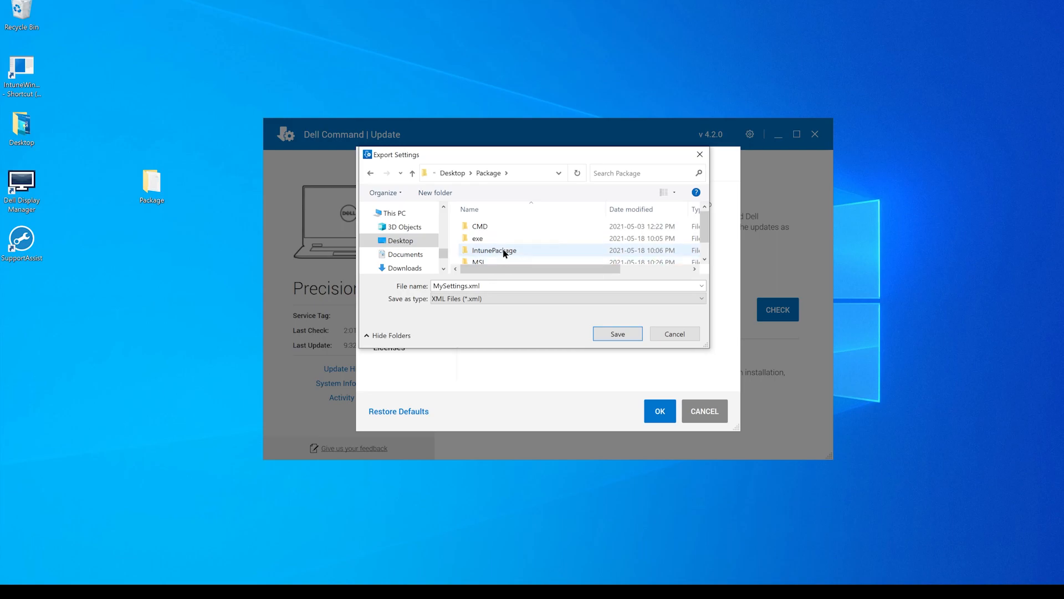
pyautogui.doubleClick(487, 259)
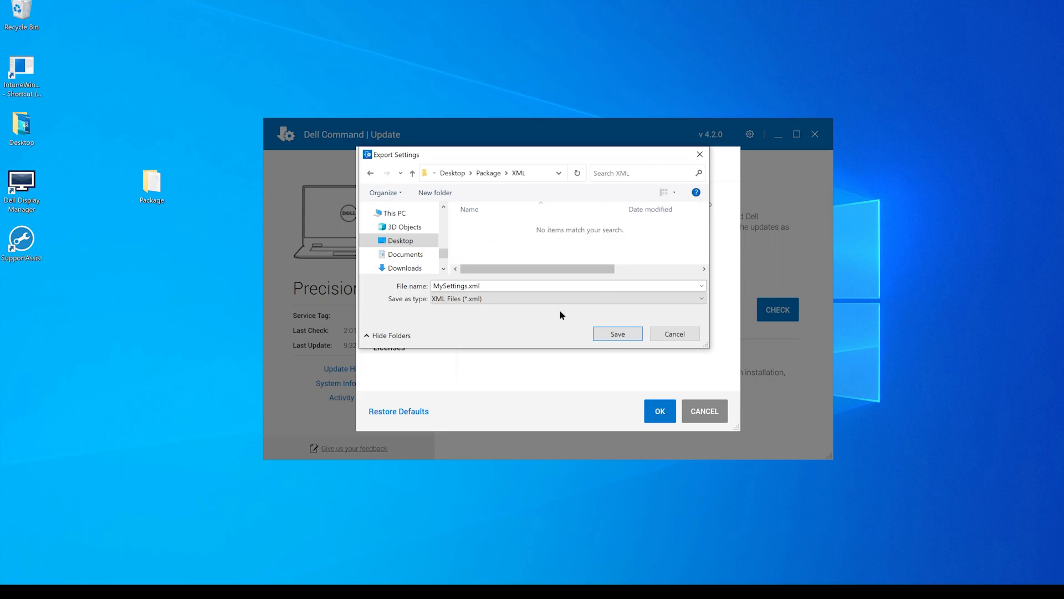
pyautogui.click(614, 334)
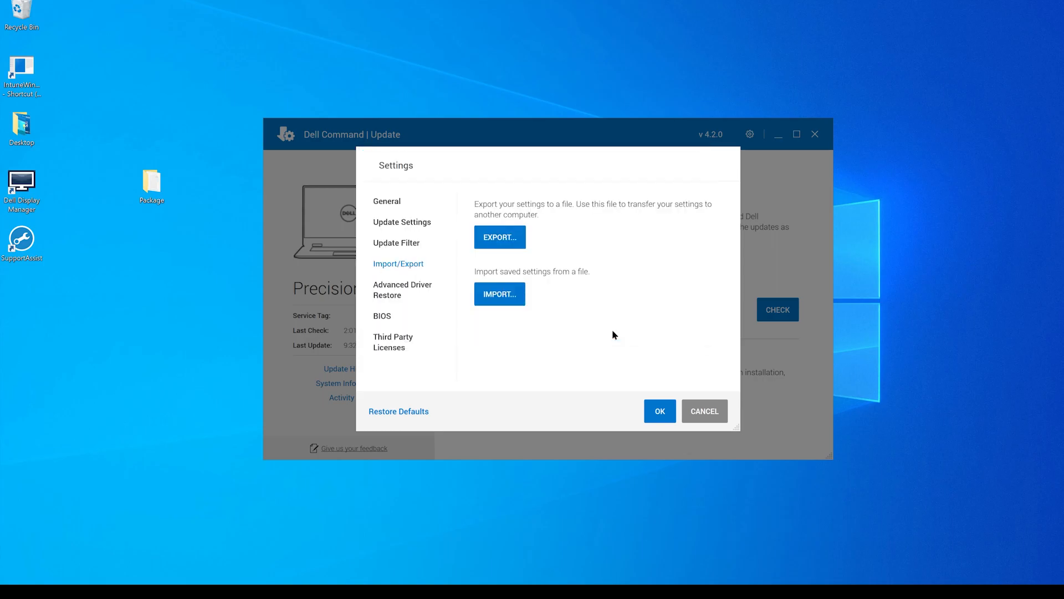
pyautogui.click(660, 411)
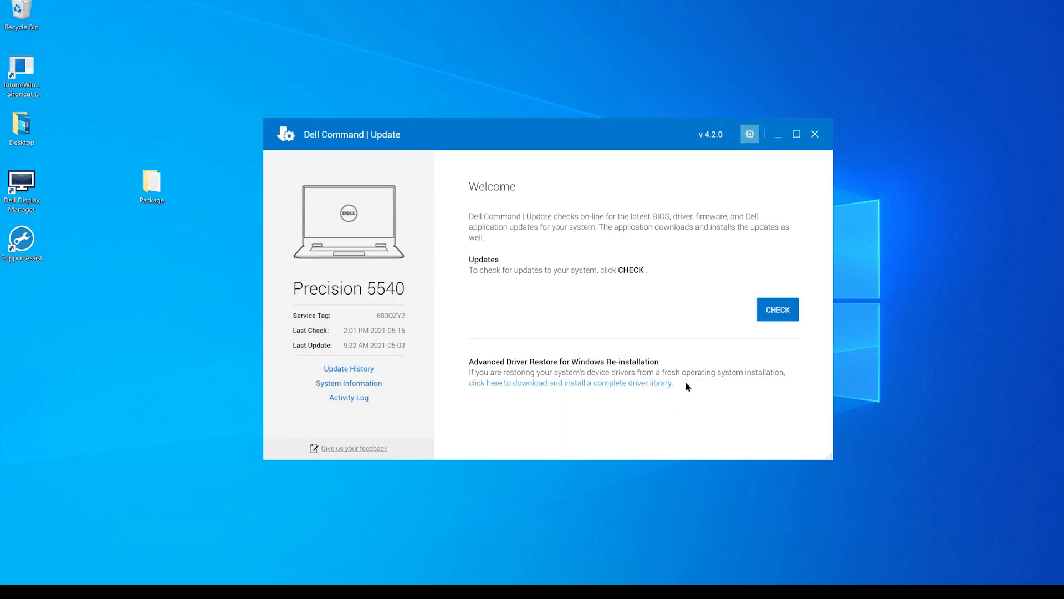
pyautogui.click(815, 135)
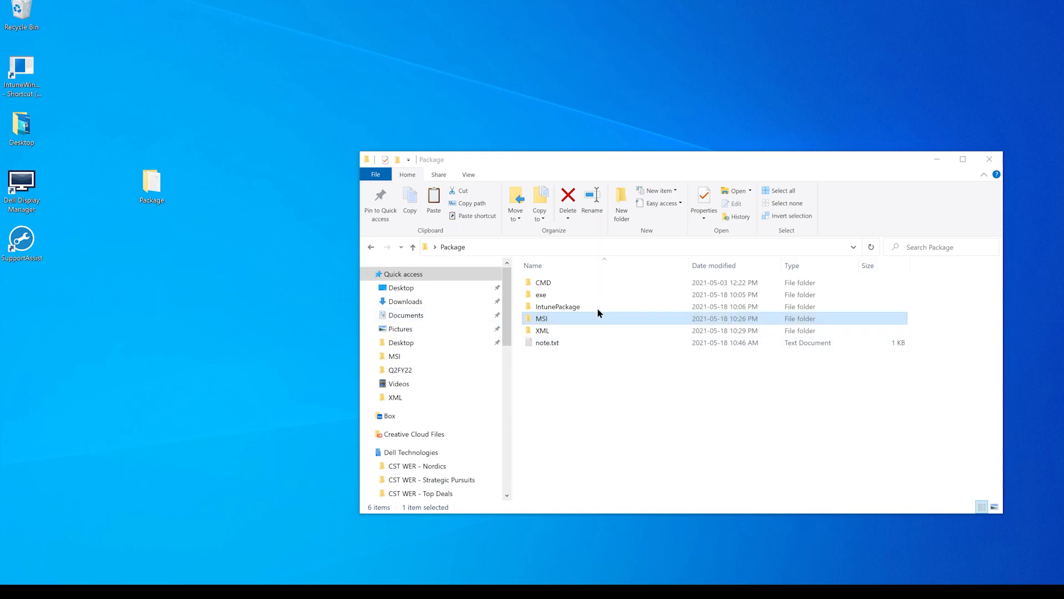
# - Open configDCU.cmd from the Package's CMD folder in Notepad and examine its ShowSetupPopup registry, importSettings and lockSettings lines
pyautogui.click(593, 282)
pyautogui.doubleClick(594, 282)
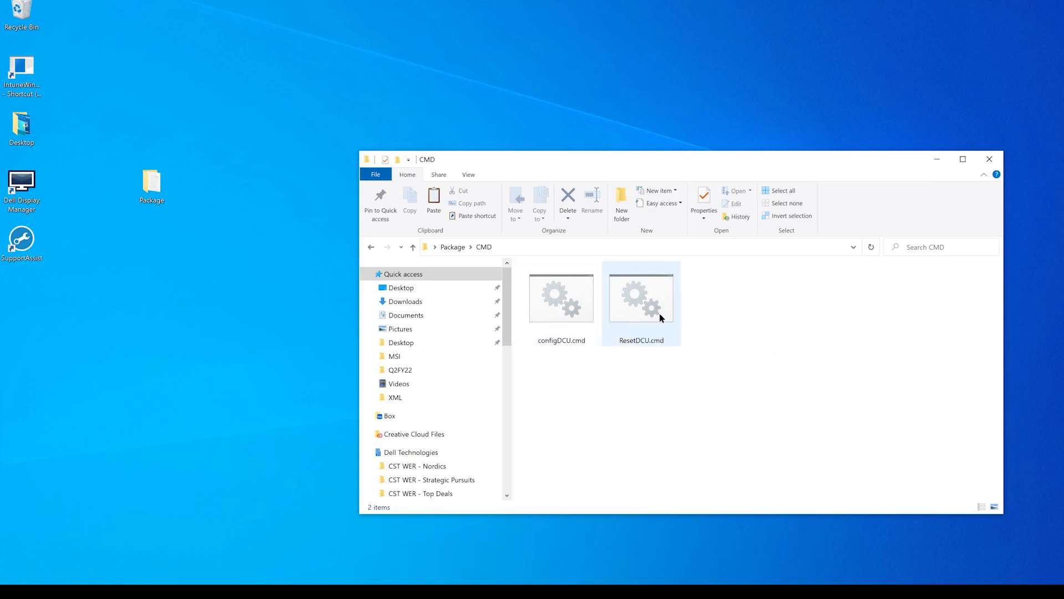
pyautogui.rightClick(565, 314)
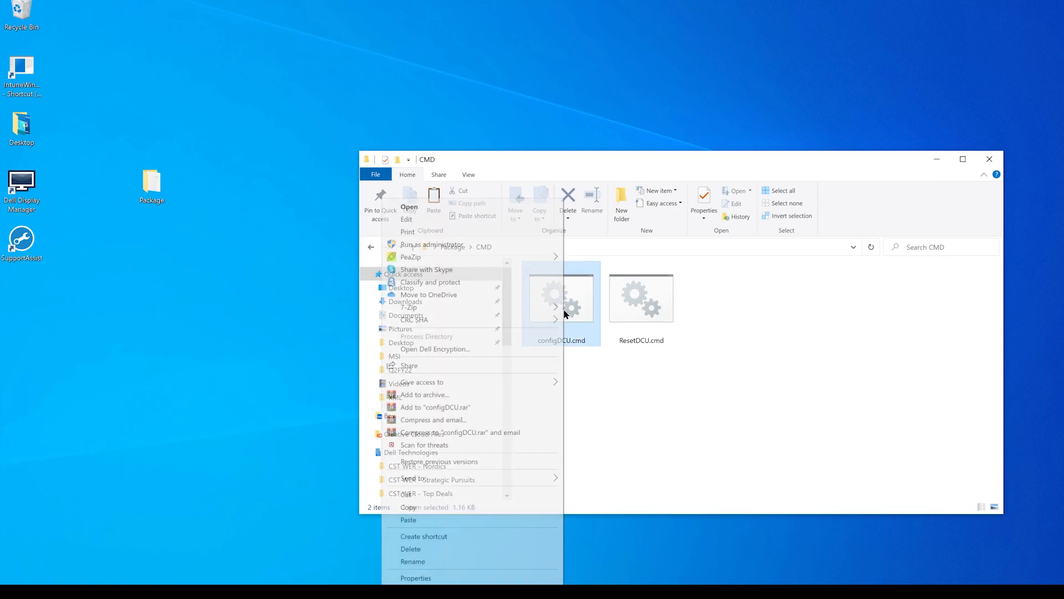
pyautogui.click(484, 216)
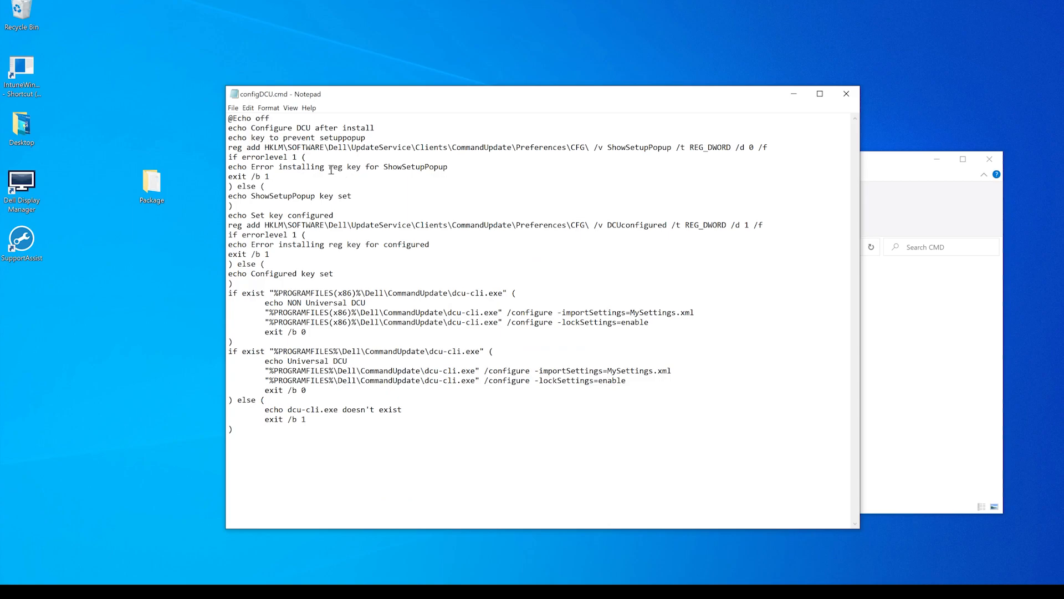
pyautogui.moveTo(230, 147); pyautogui.dragTo(769, 144)
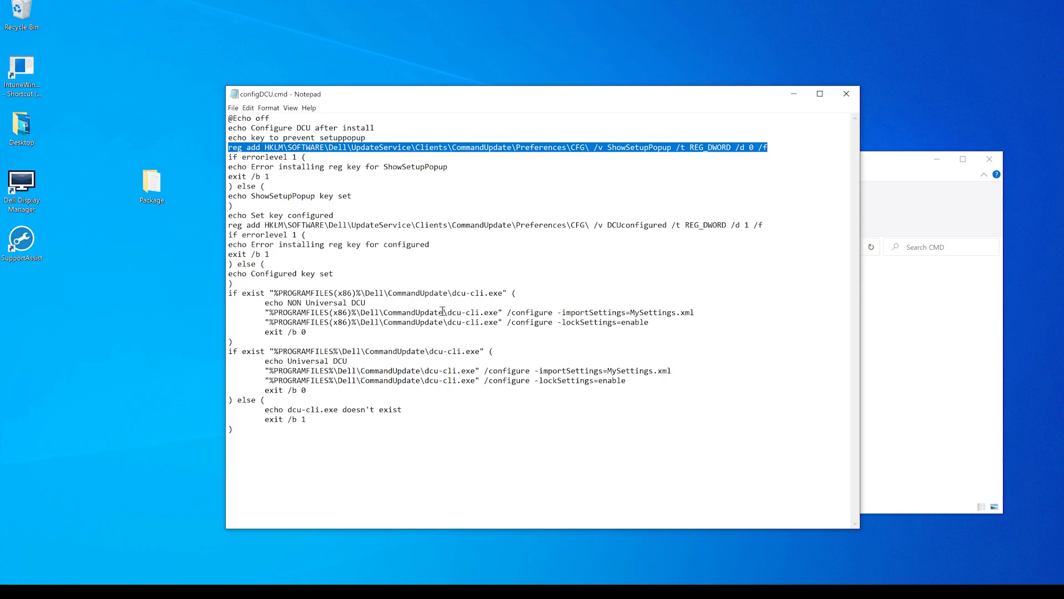
pyautogui.moveTo(270, 313); pyautogui.dragTo(691, 312)
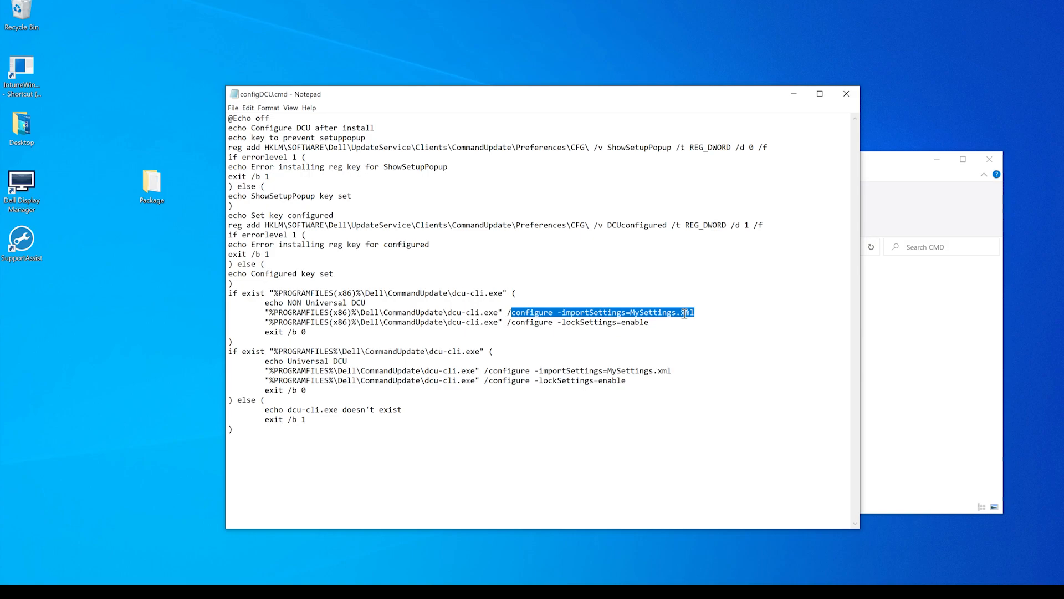
pyautogui.moveTo(266, 321); pyautogui.dragTo(650, 324)
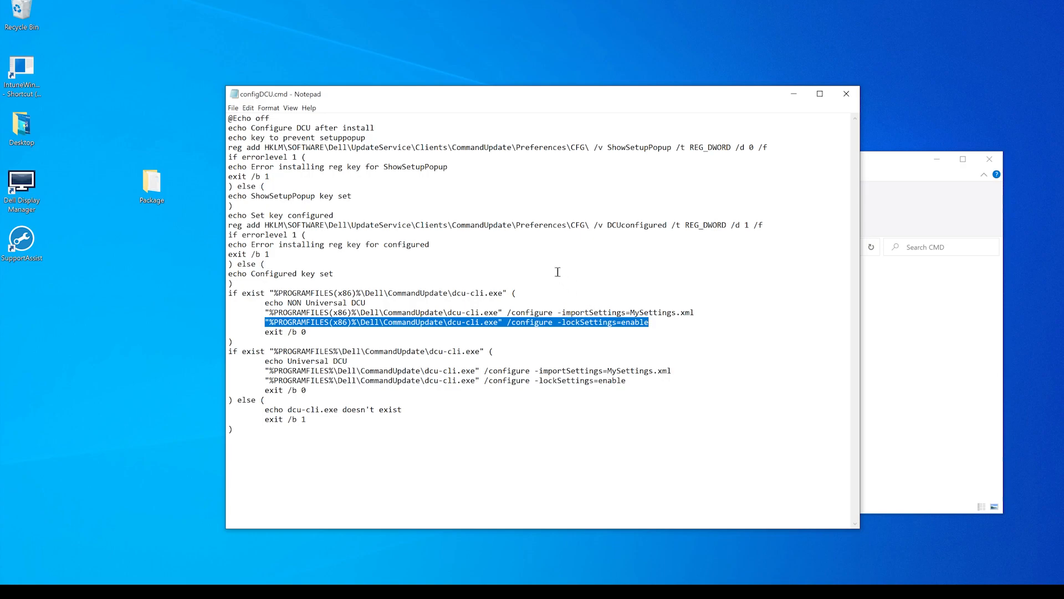
pyautogui.click(847, 94)
# - Open ResetDCU.cmd in Notepad and examine the registry line for DCUconfigured
pyautogui.rightClick(651, 304)
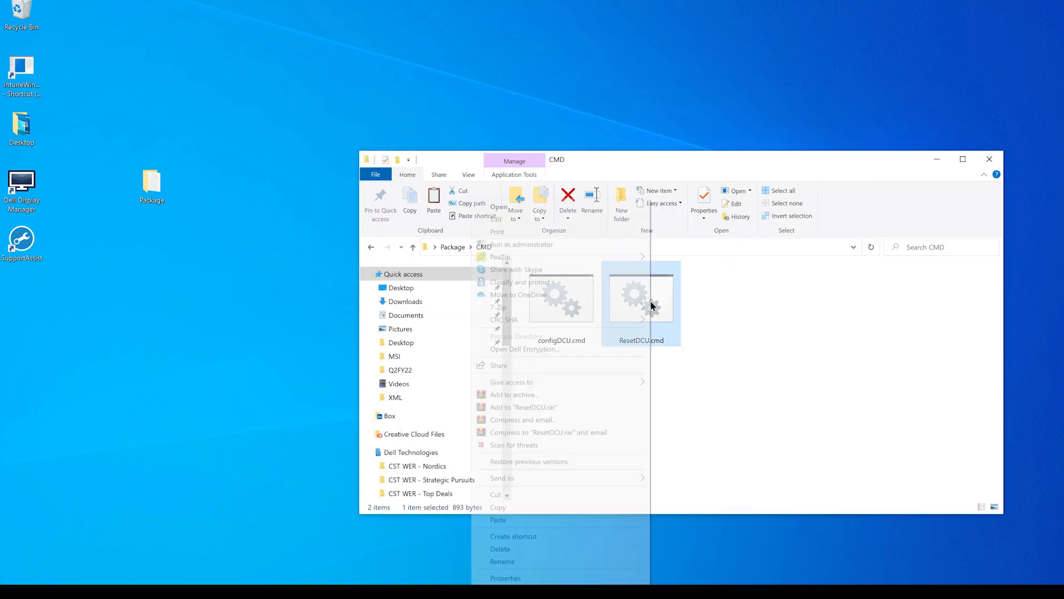
pyautogui.click(571, 219)
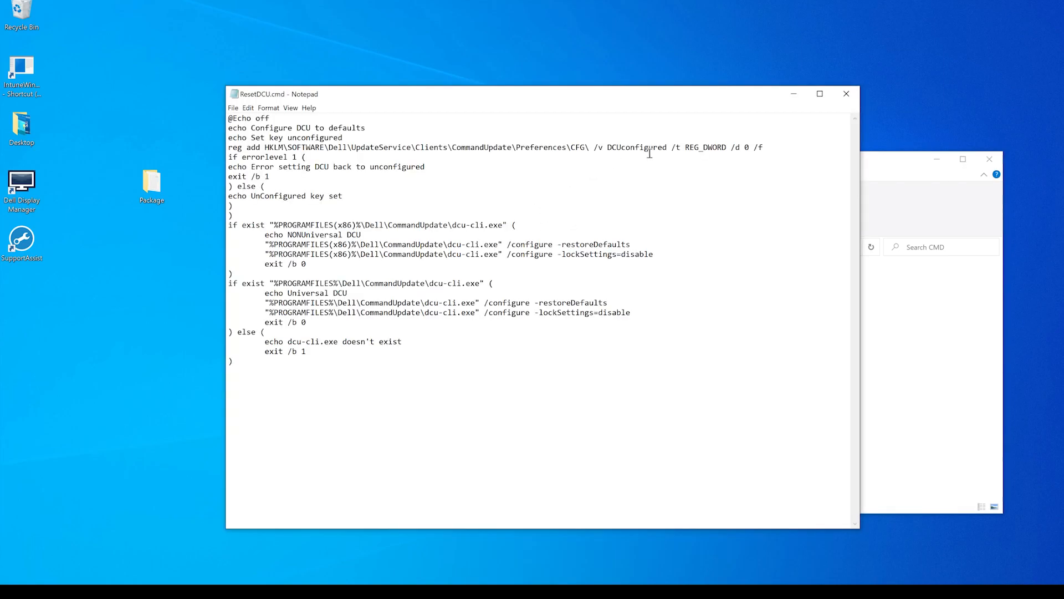
pyautogui.moveTo(768, 148); pyautogui.dragTo(230, 149)
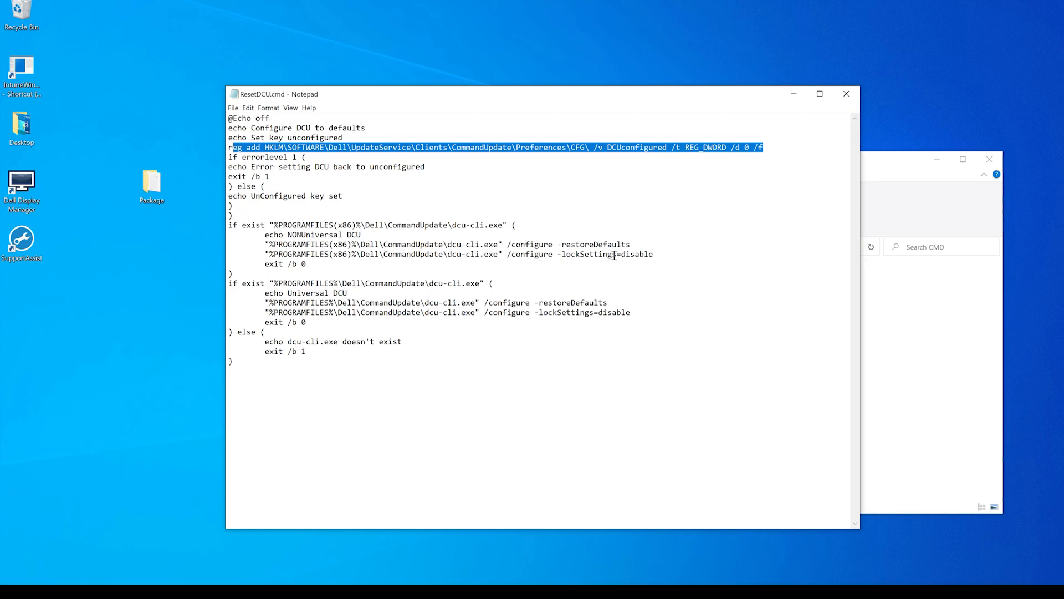
pyautogui.click(847, 94)
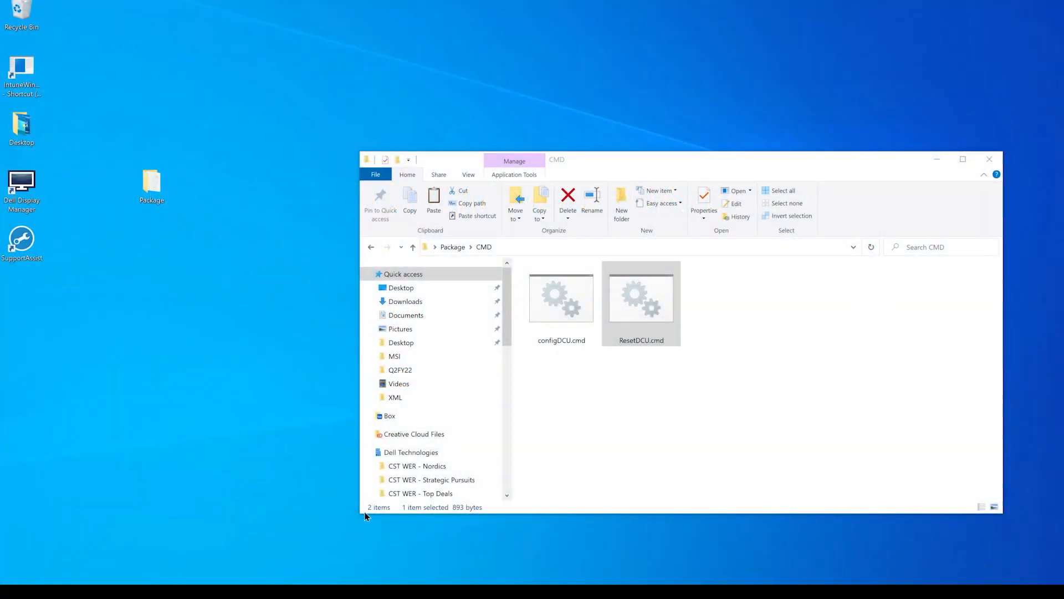
# - Launch IExpress as administrator and start a new Self Extraction Directive file
pyautogui.press('super')
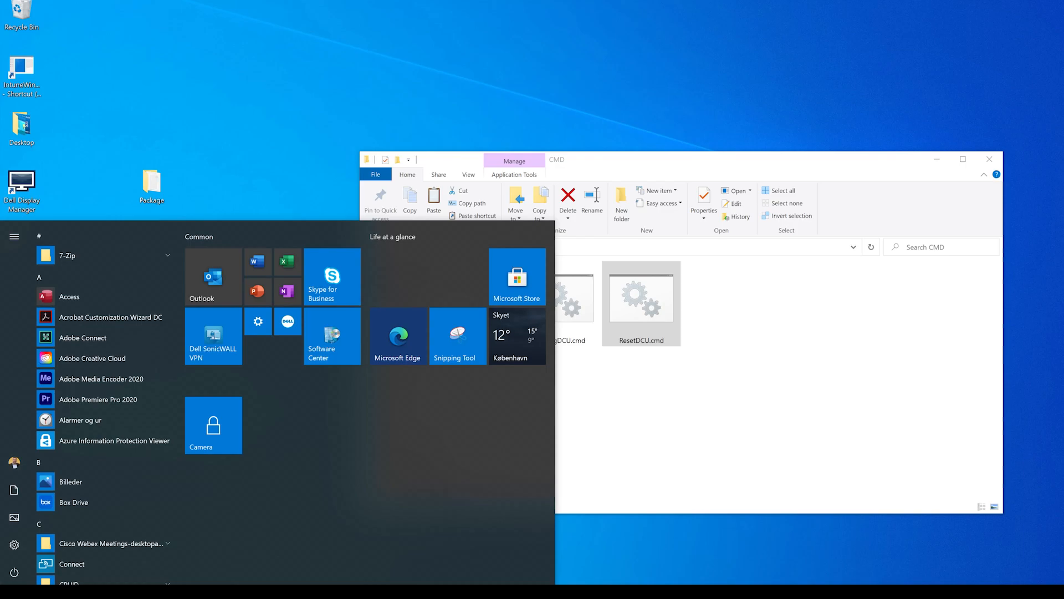
pyautogui.write('iexpress')
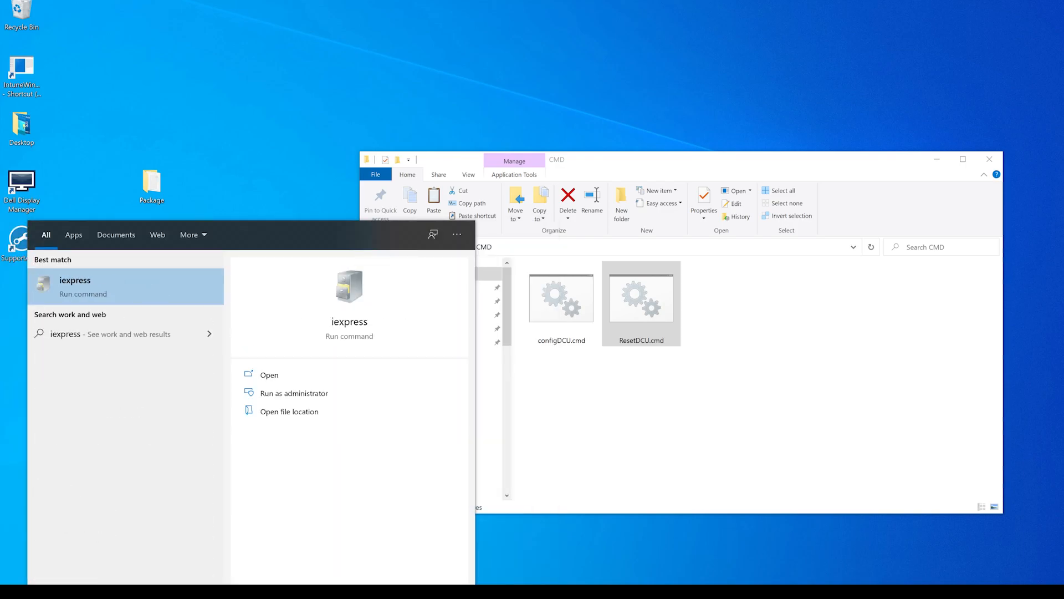
pyautogui.rightClick(124, 286)
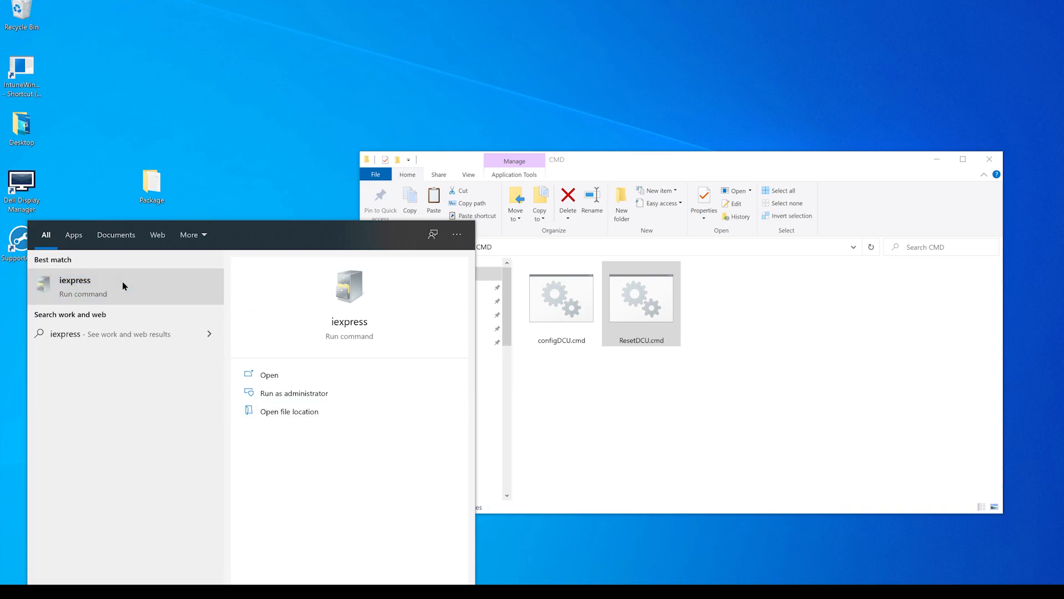
pyautogui.click(172, 294)
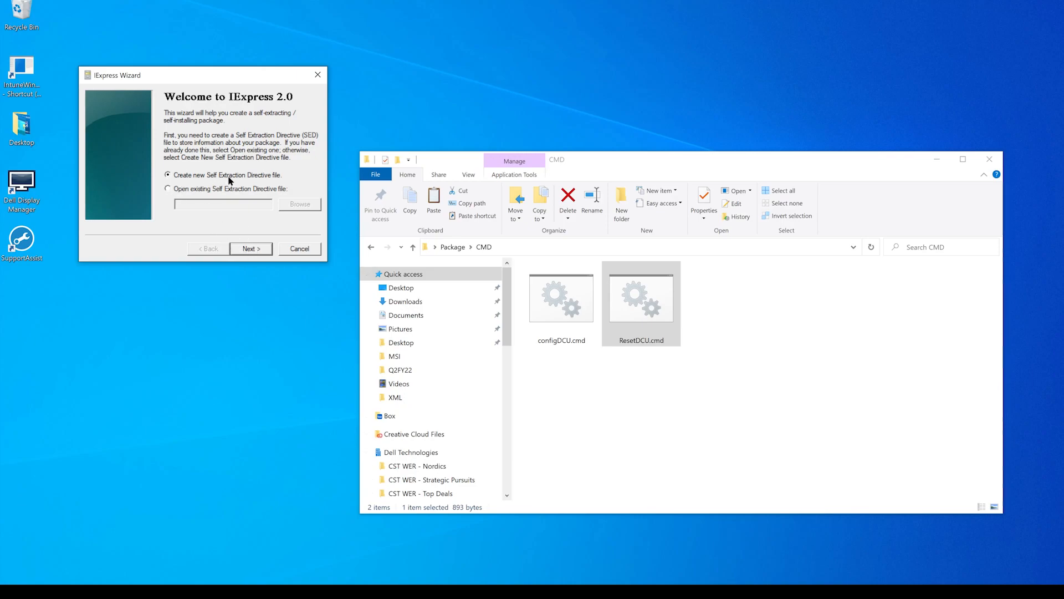
pyautogui.click(252, 250)
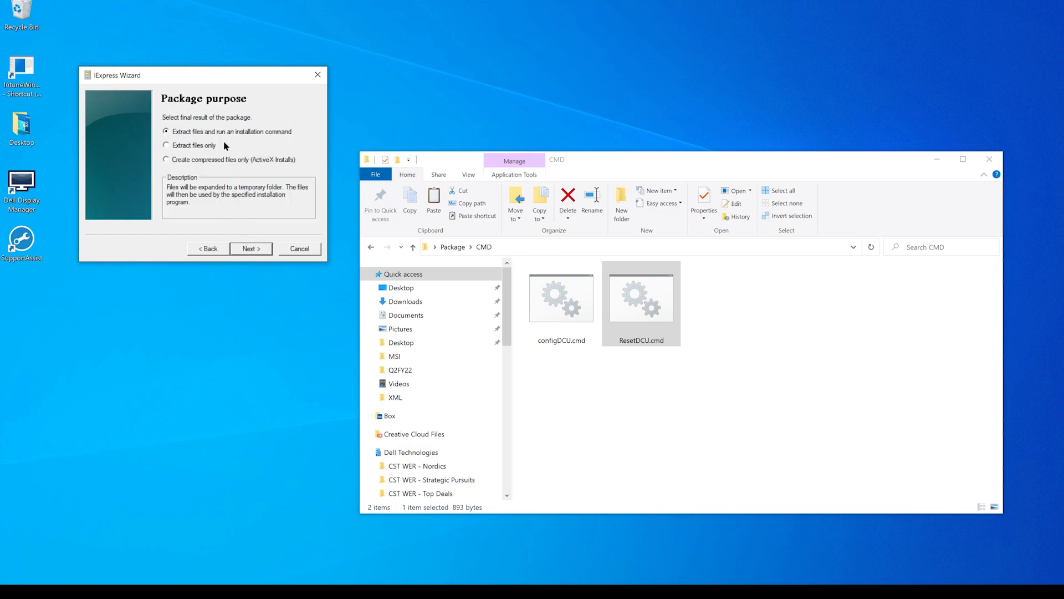
# - Configure the package to extract files and run an installation command, titled "DCU Config", with no confirmation prompt and no license
pyautogui.click(249, 253)
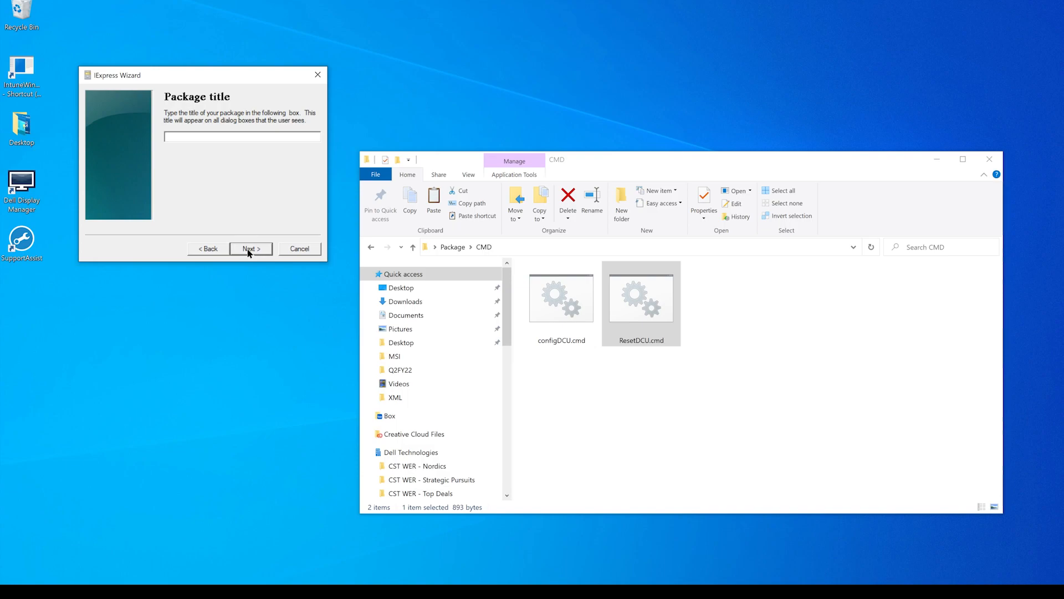
pyautogui.write('DCU Config')
pyautogui.click(250, 249)
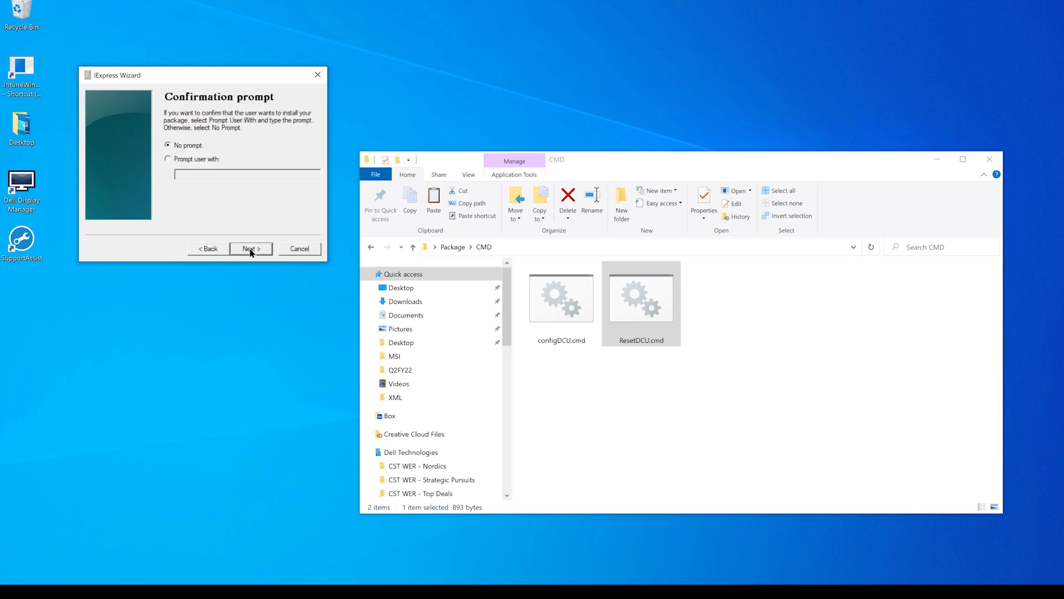
pyautogui.click(251, 253)
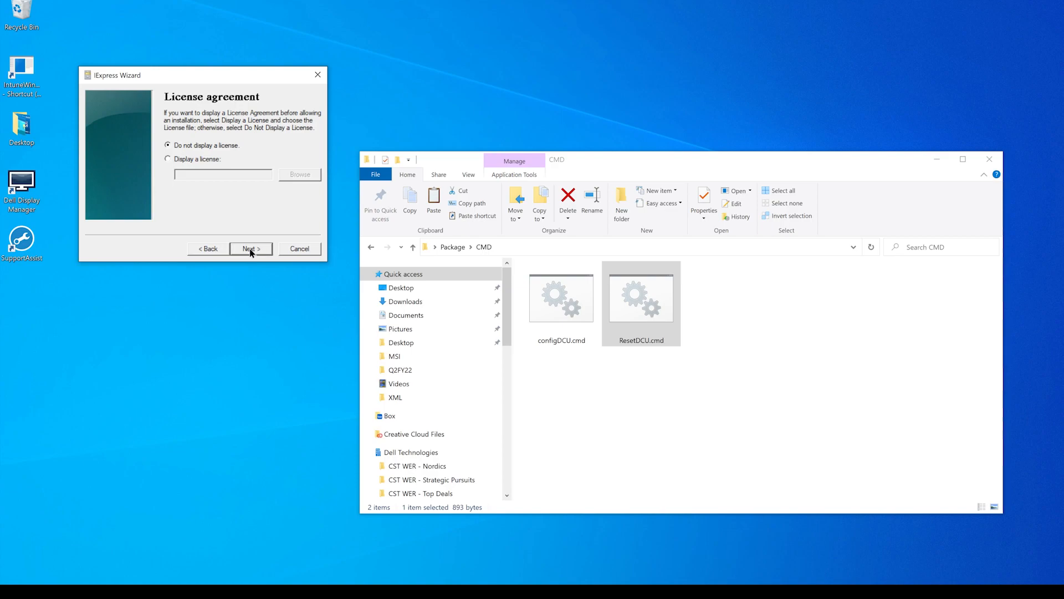
pyautogui.click(250, 248)
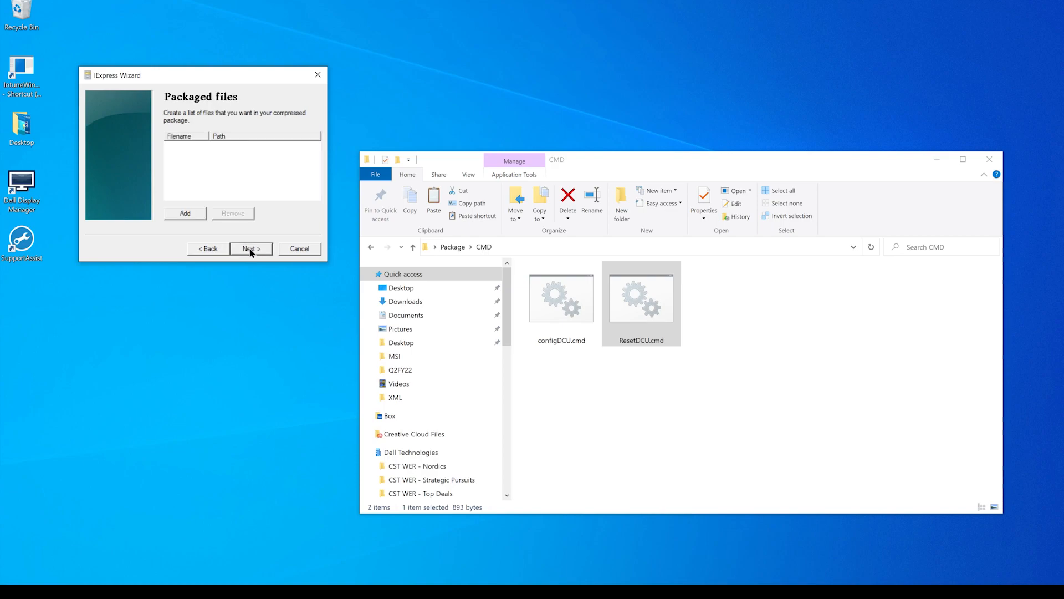
# - Add configDCU.cmd from the desktop Package's CMD folder to the list of packaged files
pyautogui.click(186, 214)
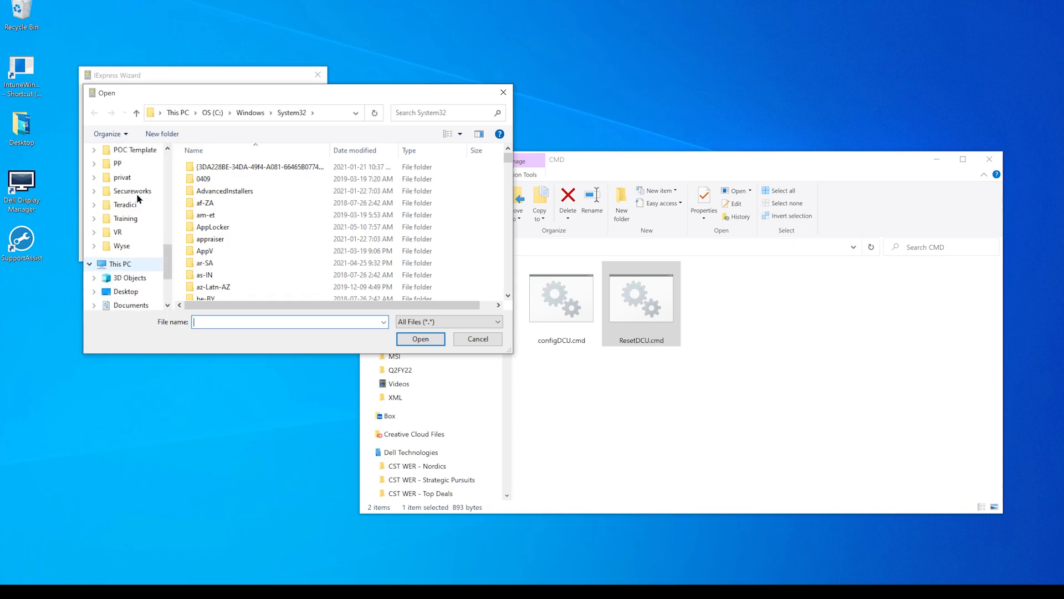
pyautogui.scroll(-1, 130, 232)
pyautogui.click(127, 265)
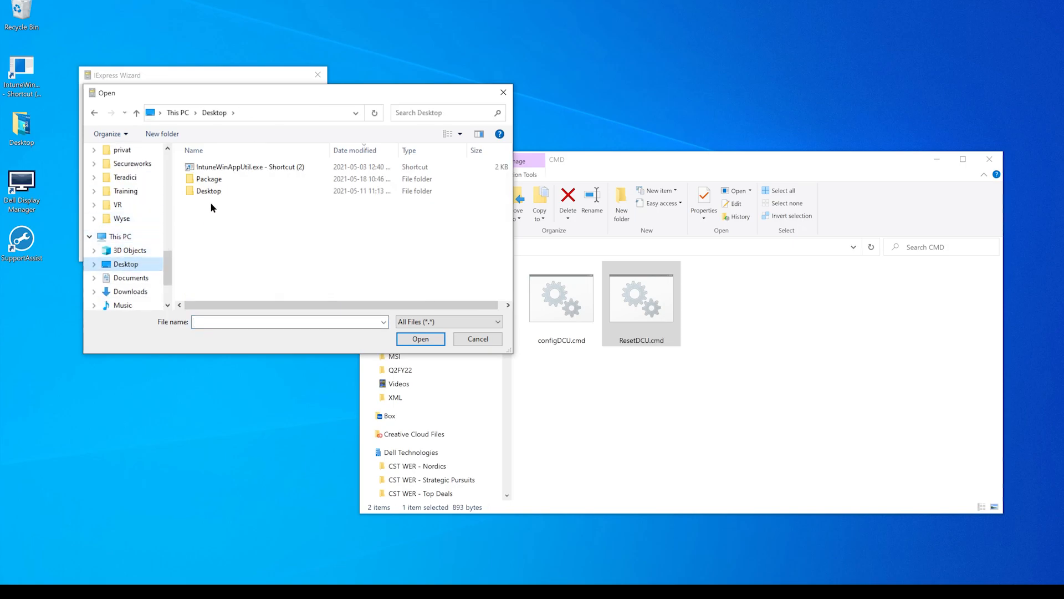
pyautogui.doubleClick(220, 181)
pyautogui.doubleClick(220, 182)
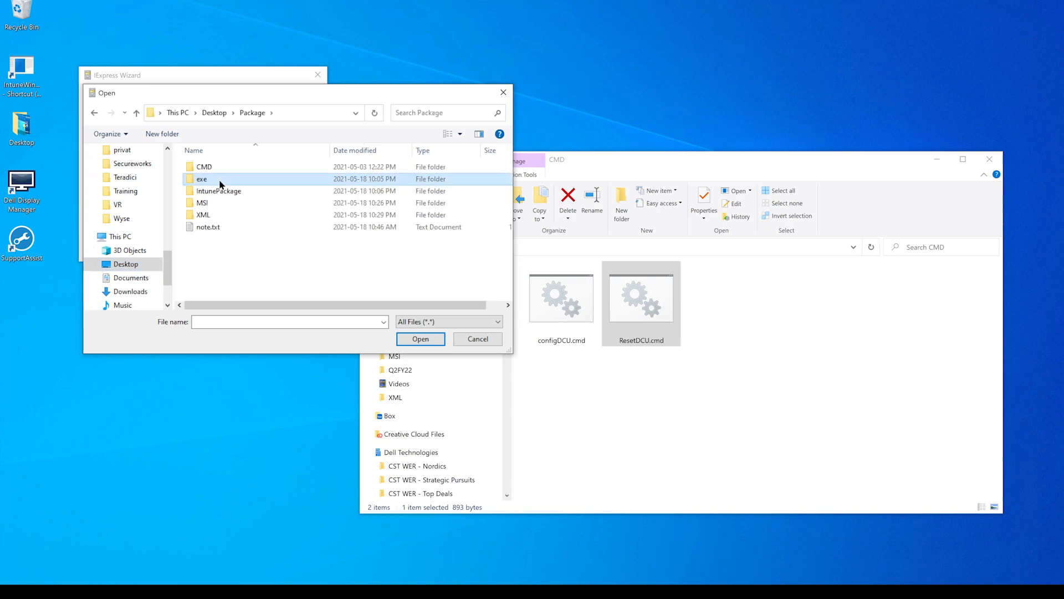
pyautogui.click(242, 114)
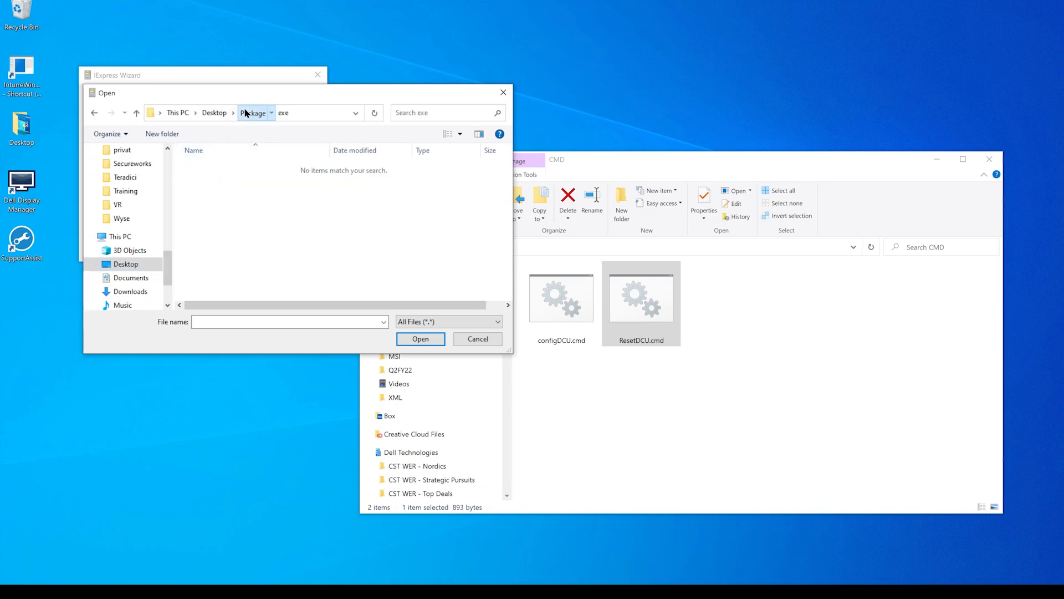
pyautogui.click(218, 168)
pyautogui.doubleClick(218, 168)
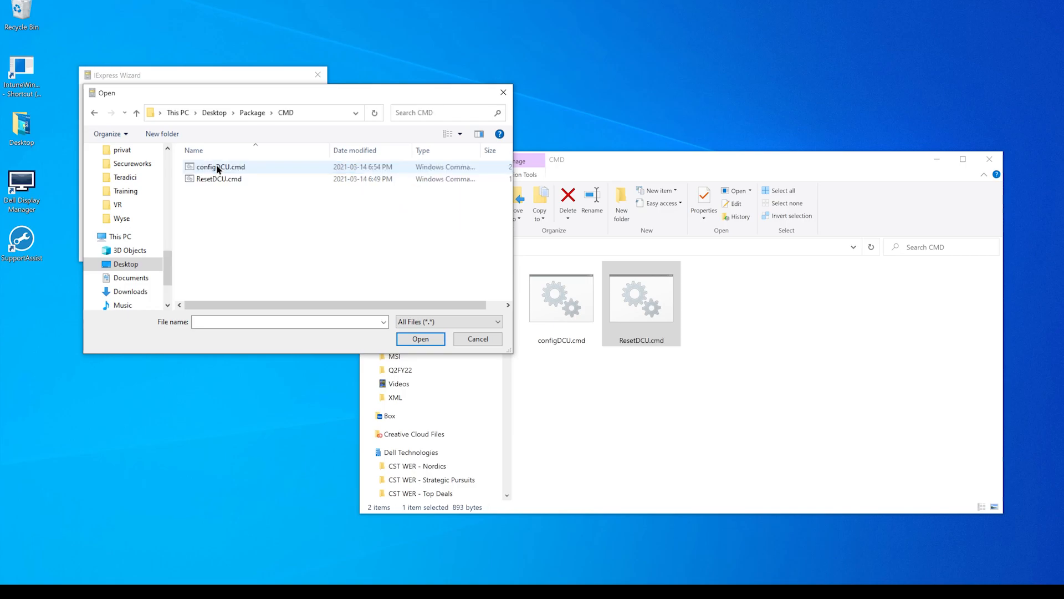
pyautogui.click(242, 168)
pyautogui.click(419, 342)
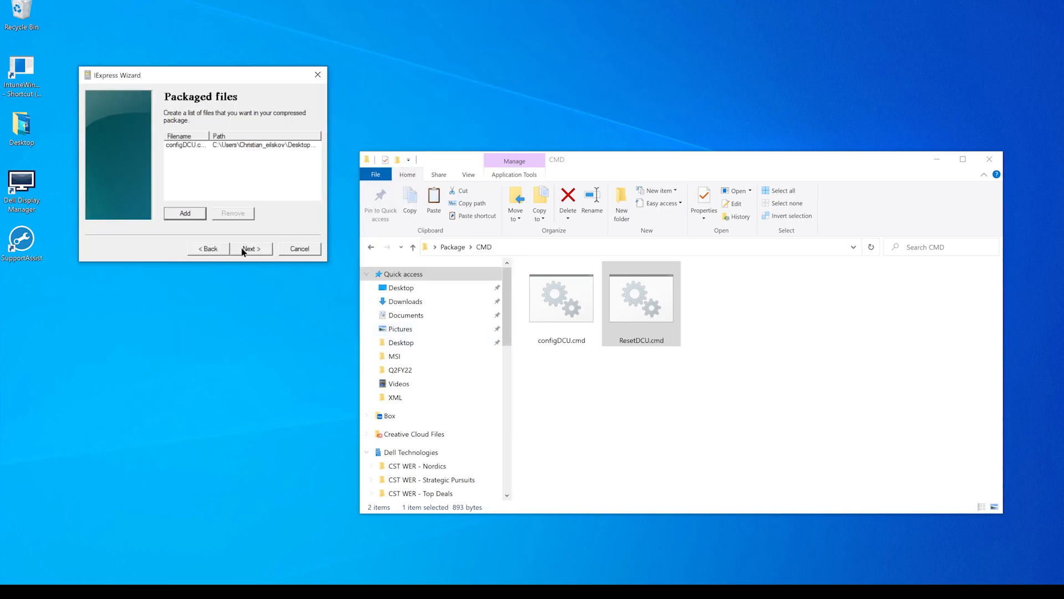
pyautogui.click(244, 249)
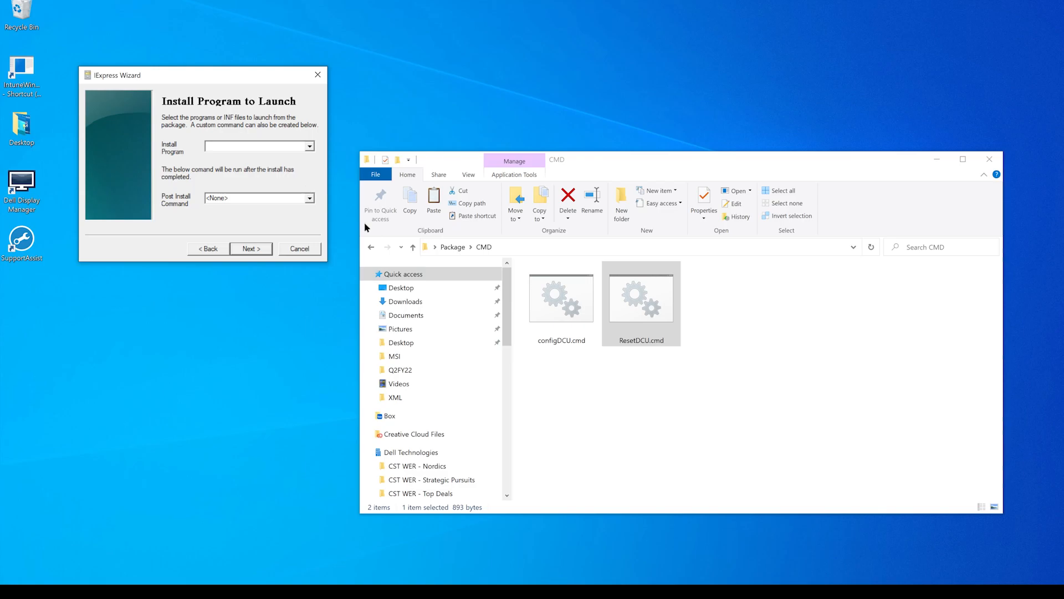
# - Set configDCU.cmd as the install program, using its copied file name, with a hidden window and no finished message
pyautogui.click(565, 344)
pyautogui.click(564, 343)
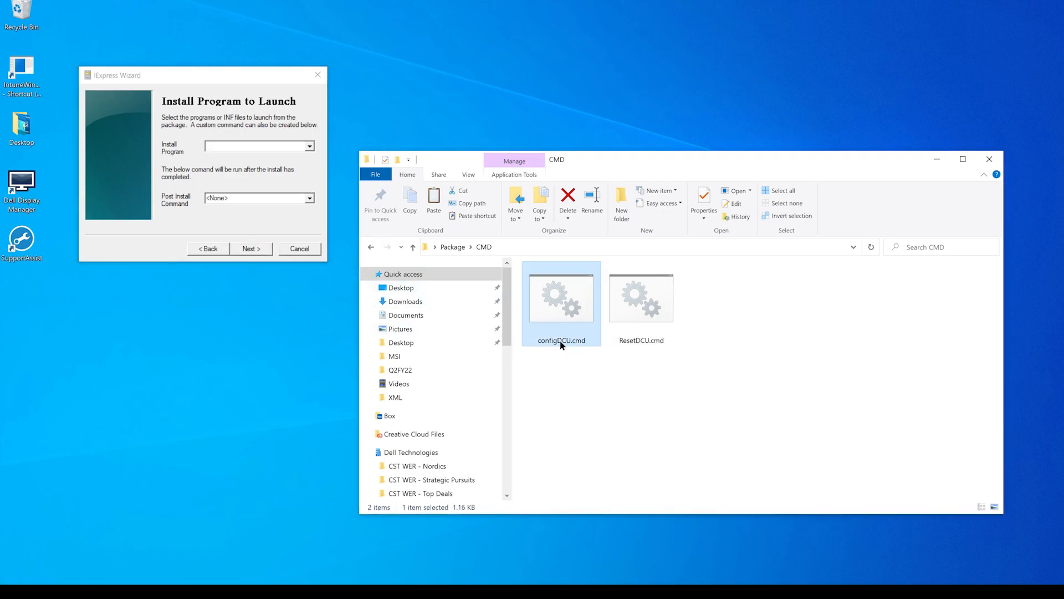
pyautogui.rightClick(561, 345)
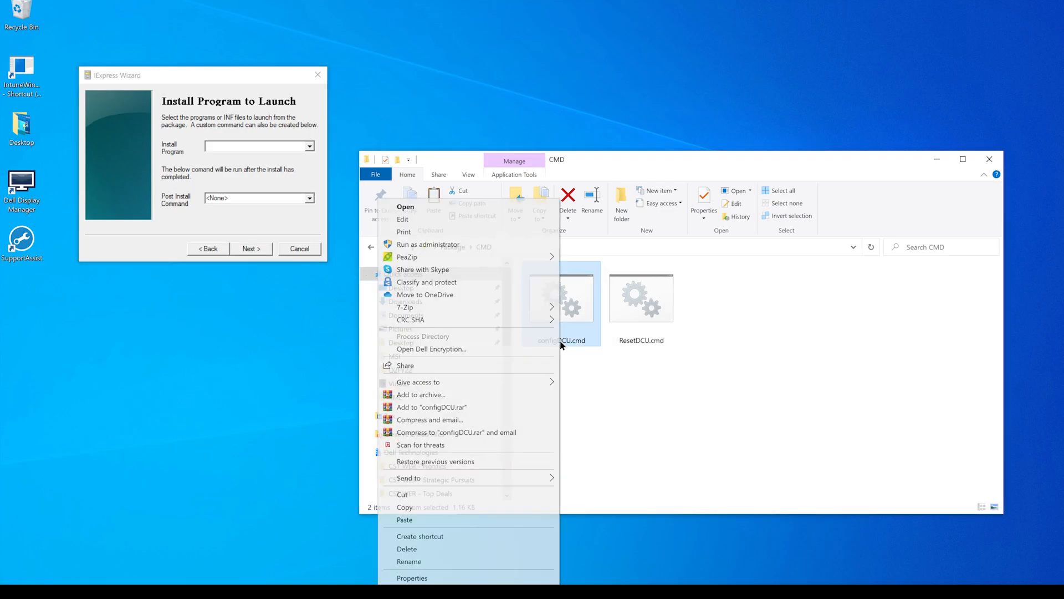
pyautogui.click(473, 561)
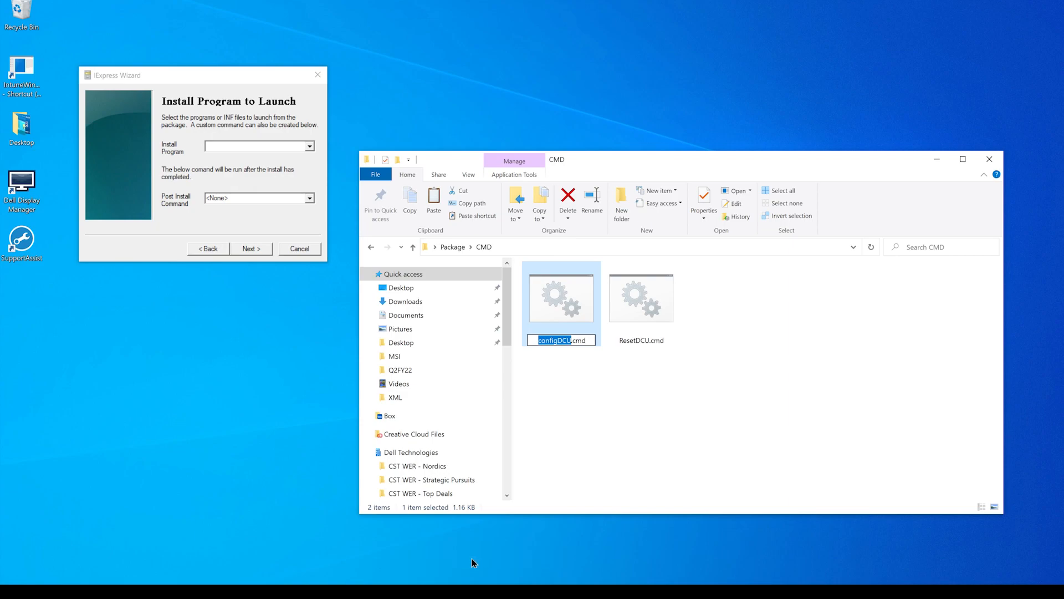
pyautogui.hotkey('shift', 'Right')
pyautogui.hotkey('shift', 'Right')
pyautogui.hotkey('shift', 'Right')
pyautogui.hotkey('shift', 'Right')
pyautogui.hotkey('ctrl', 'c')
pyautogui.click(232, 144)
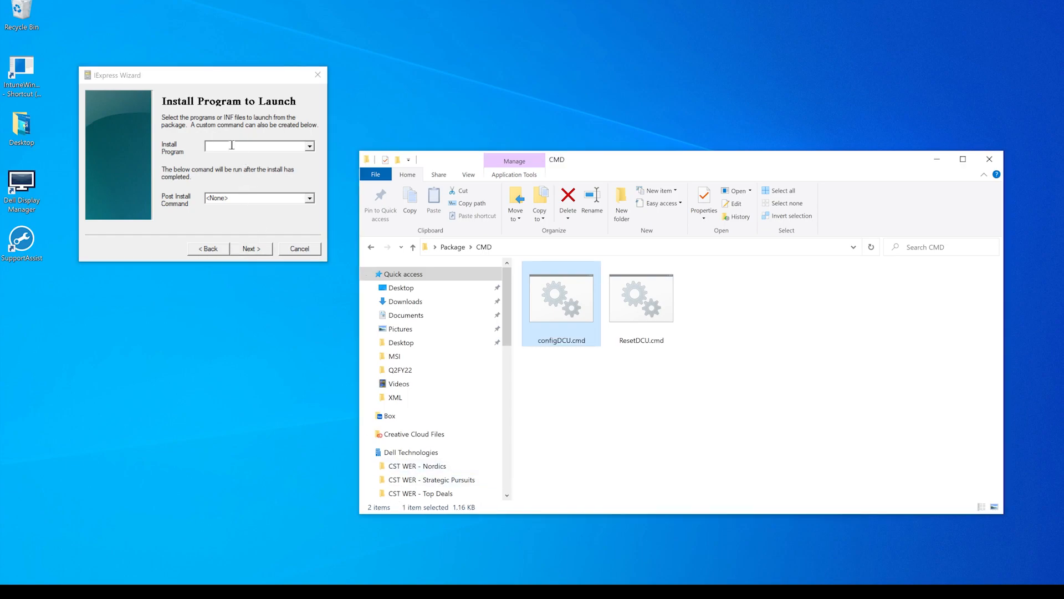
pyautogui.click(232, 144)
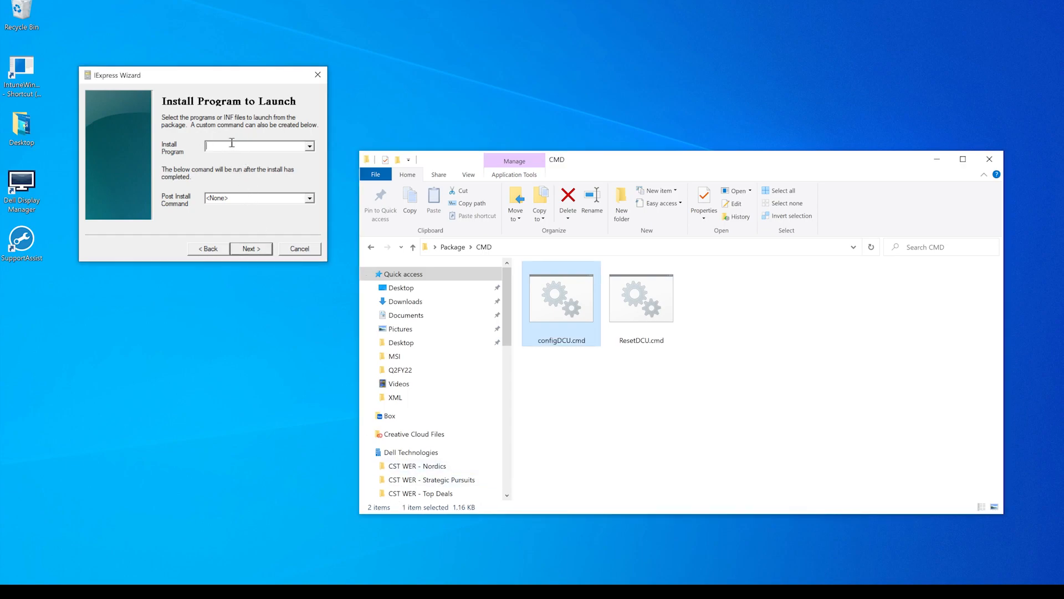
pyautogui.hotkey('ctrl', 'v')
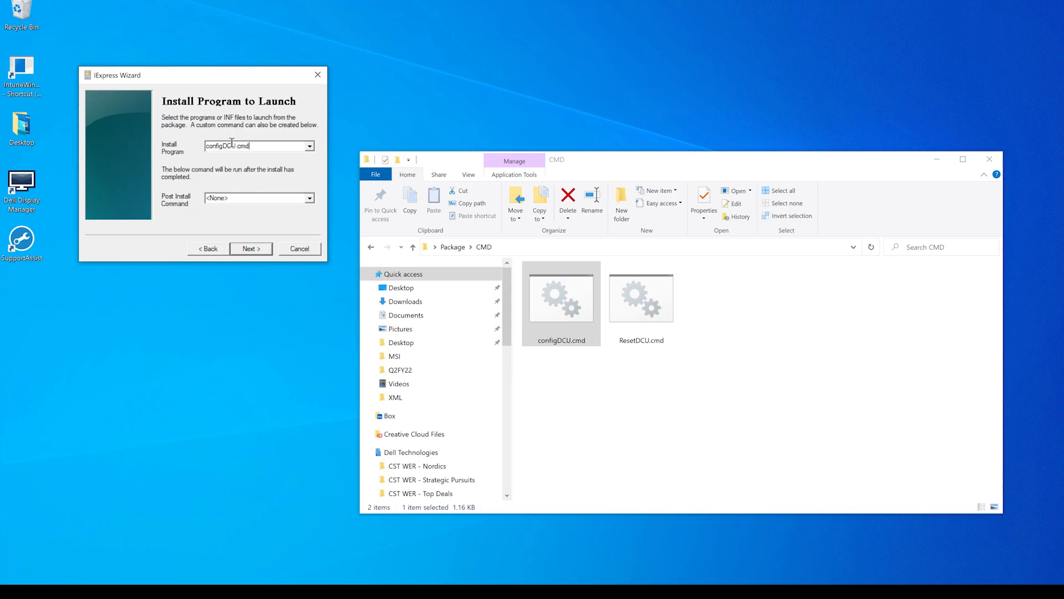
pyautogui.click(251, 248)
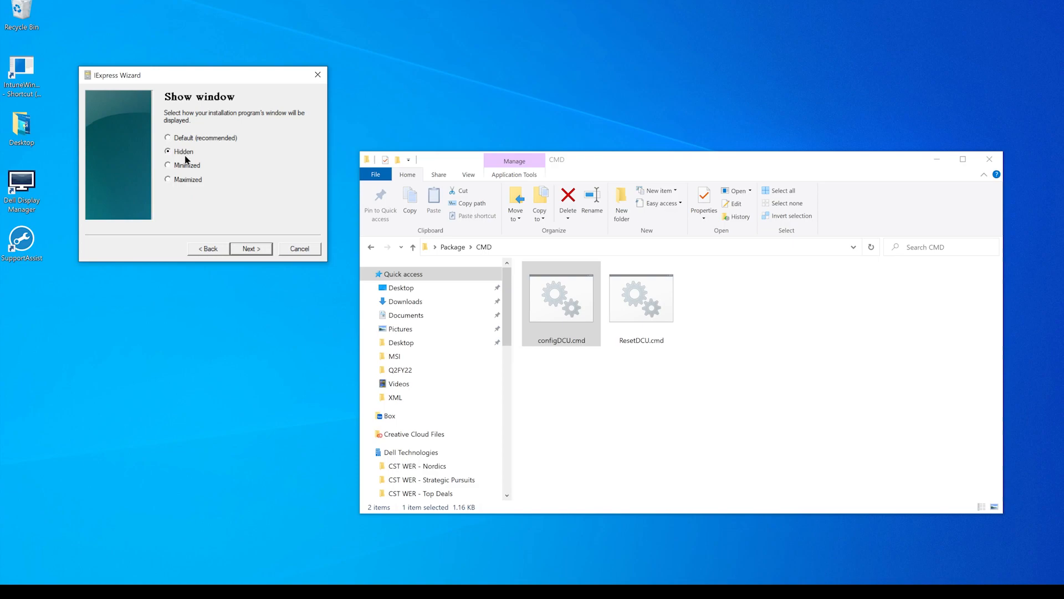
pyautogui.click(253, 251)
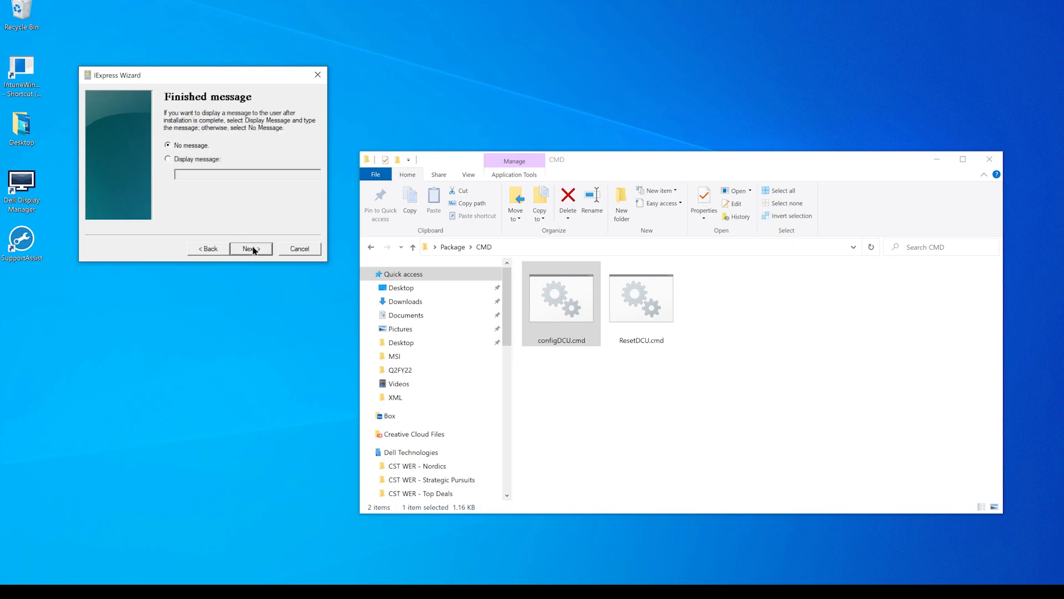
pyautogui.click(253, 249)
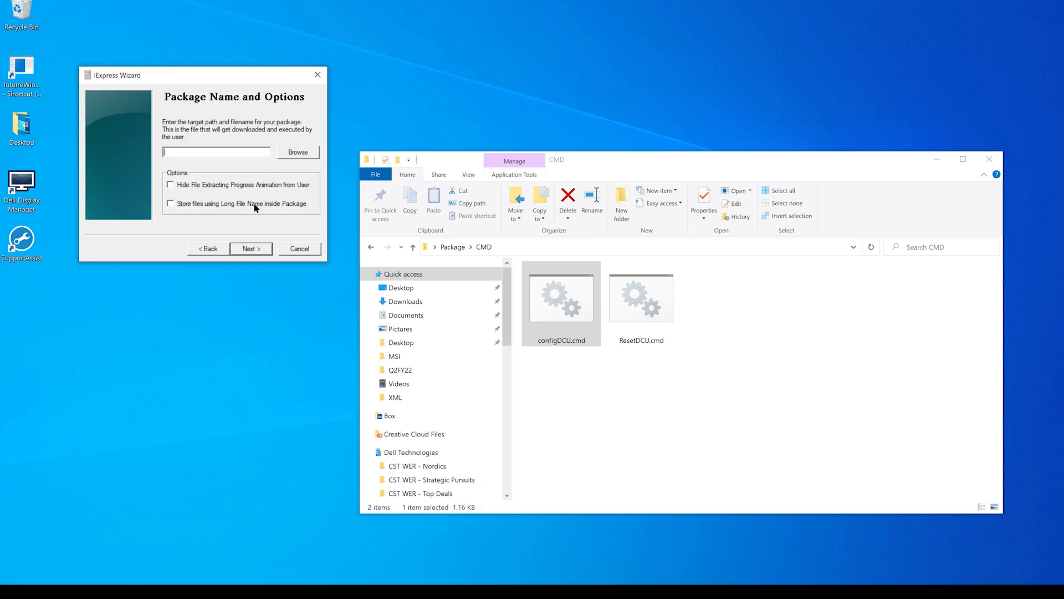
# - Set the package's target file to DCUconfig in the exe folder, leaving both package options off
pyautogui.click(299, 156)
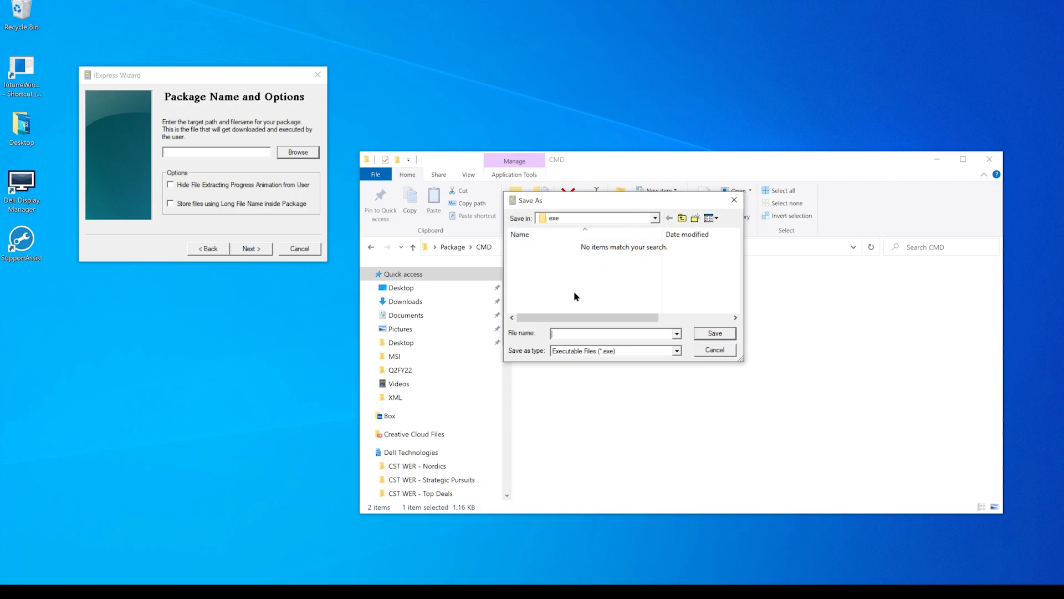
pyautogui.write('DCUconfig')
pyautogui.click(715, 332)
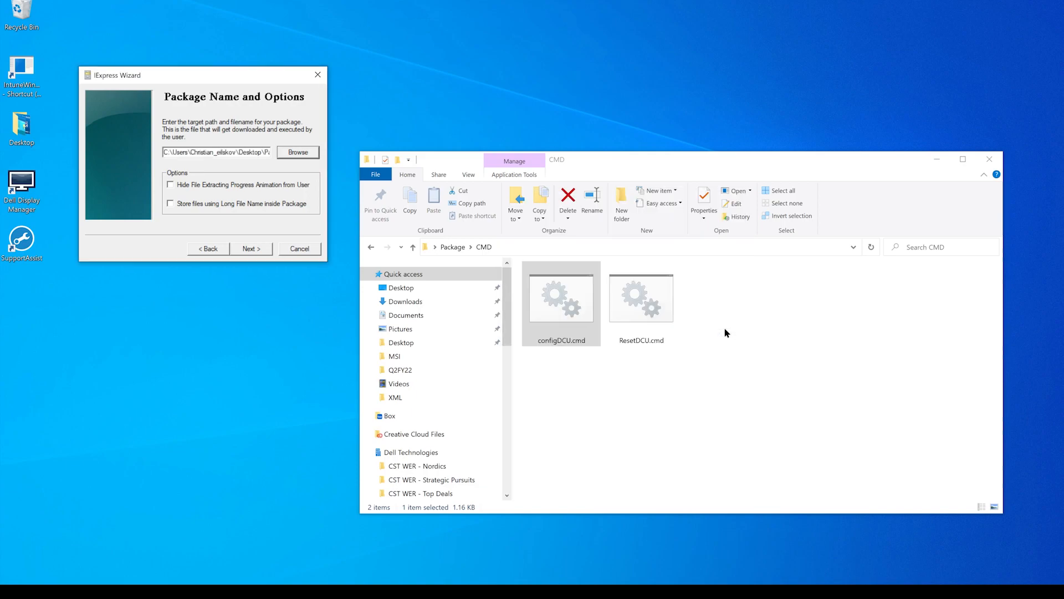
pyautogui.click(250, 248)
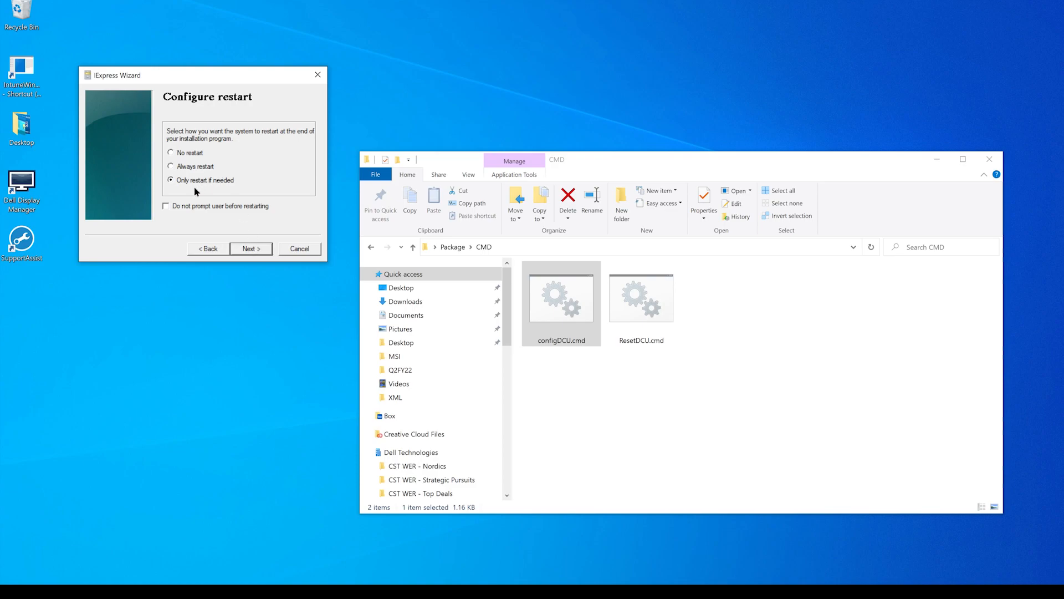
# - Build the package with restart only if needed and without saving the Self Extraction Directive, and close the wizard
pyautogui.click(244, 249)
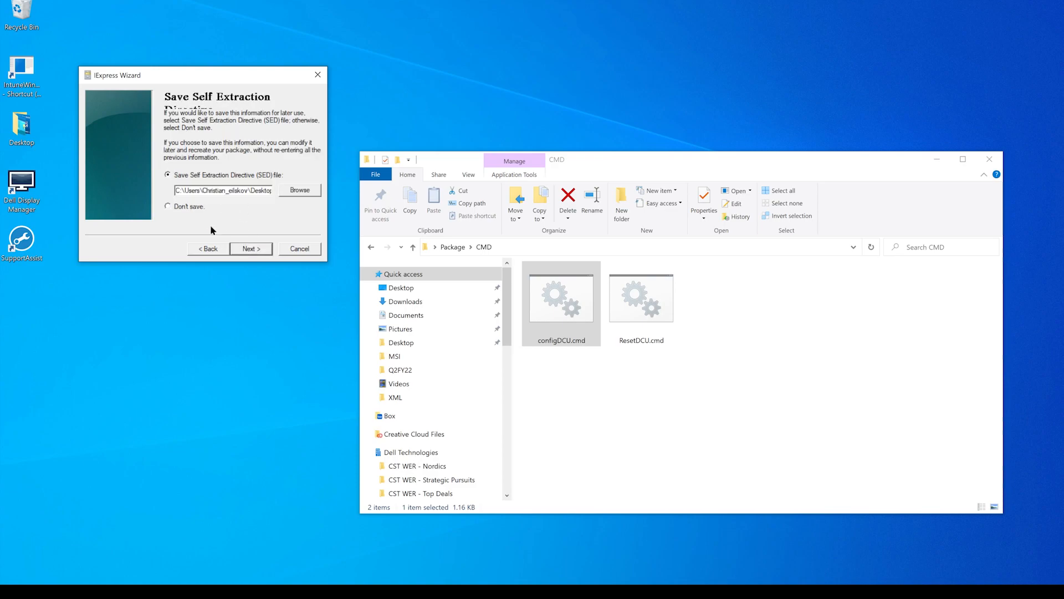
pyautogui.click(201, 207)
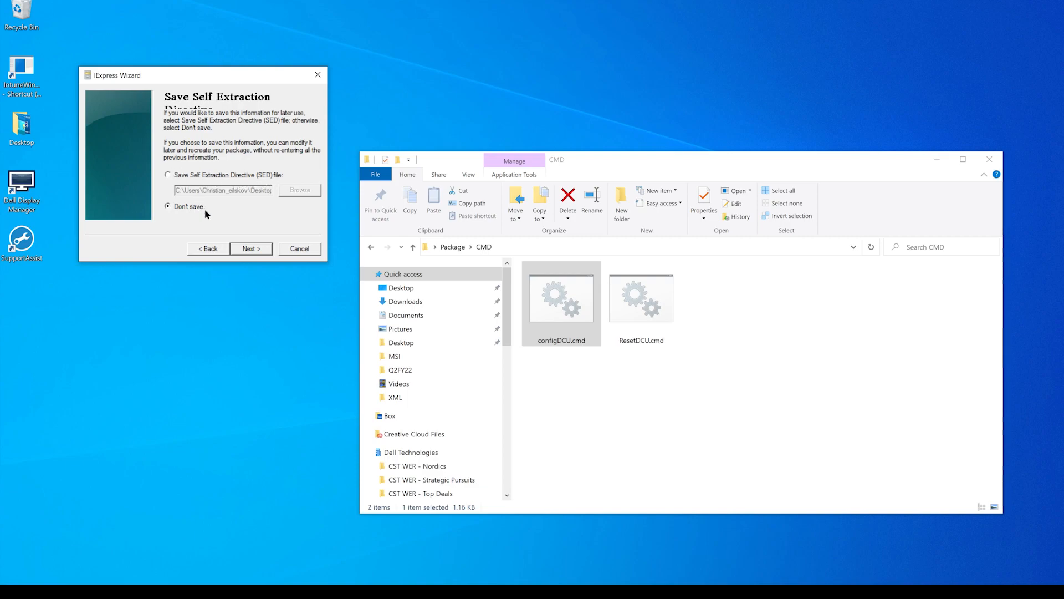
pyautogui.click(247, 254)
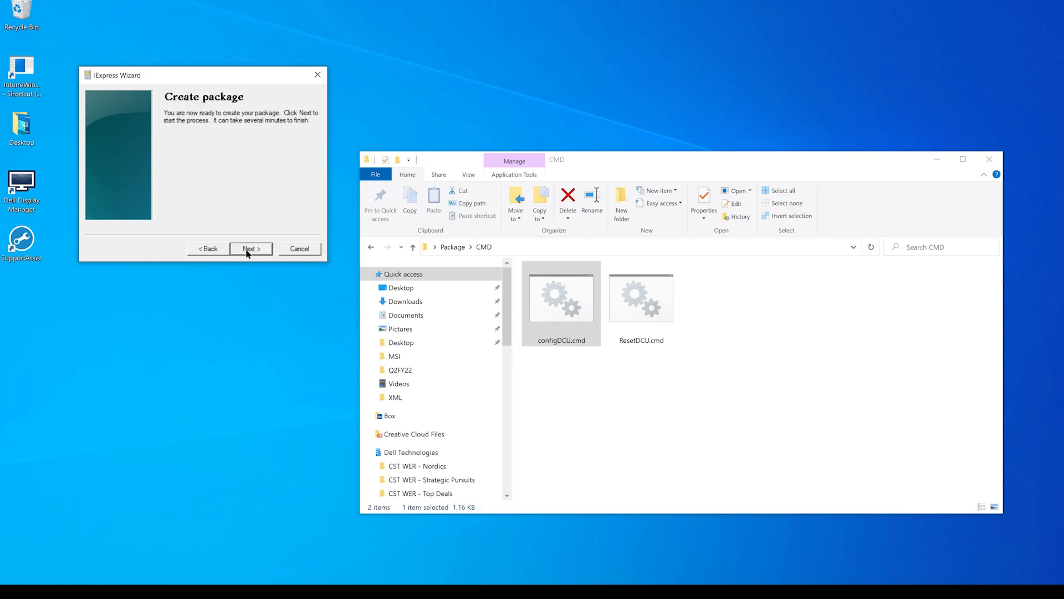
pyautogui.click(247, 253)
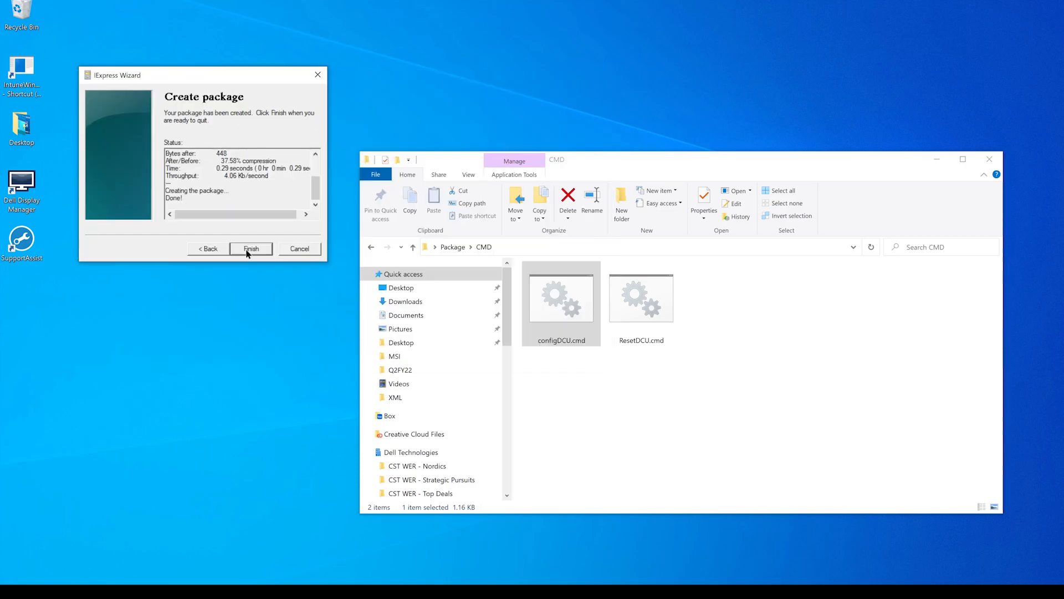
pyautogui.click(251, 248)
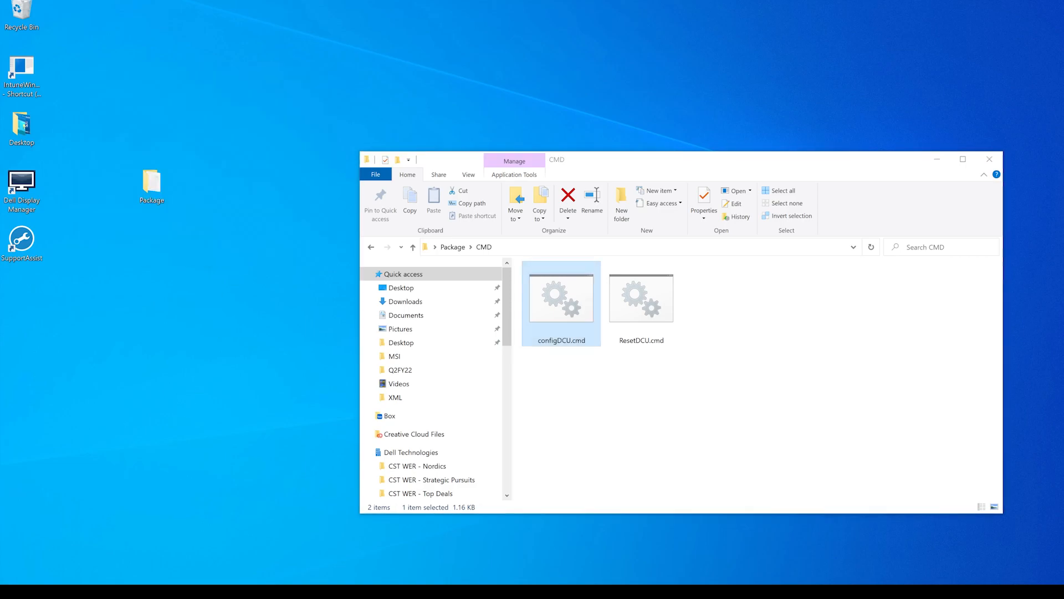
# - Launch IExpress as administrator again and start another new Self Extraction Directive file
pyautogui.press('super')
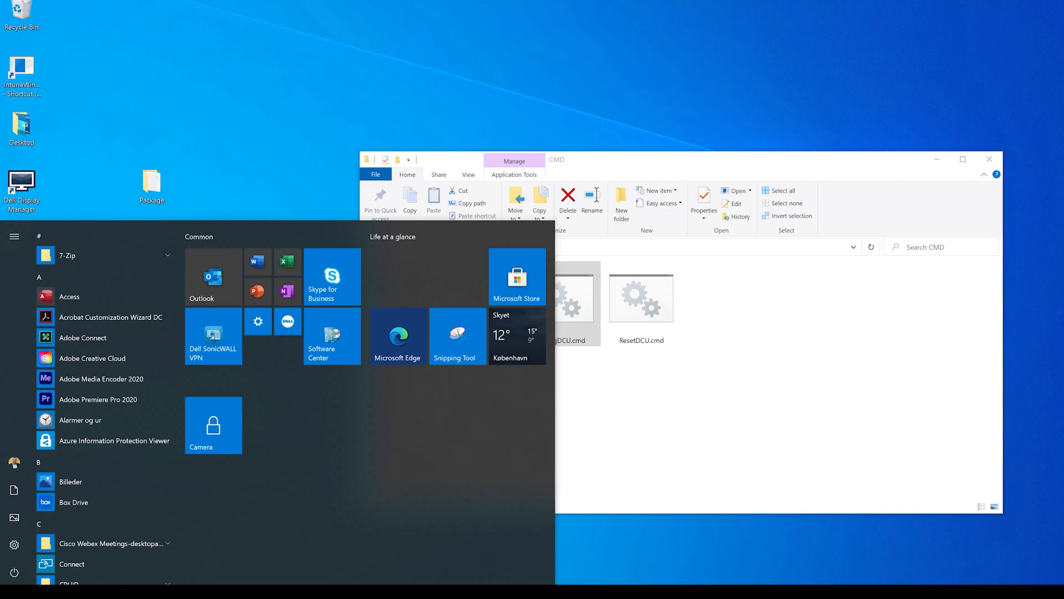
pyautogui.write('I')
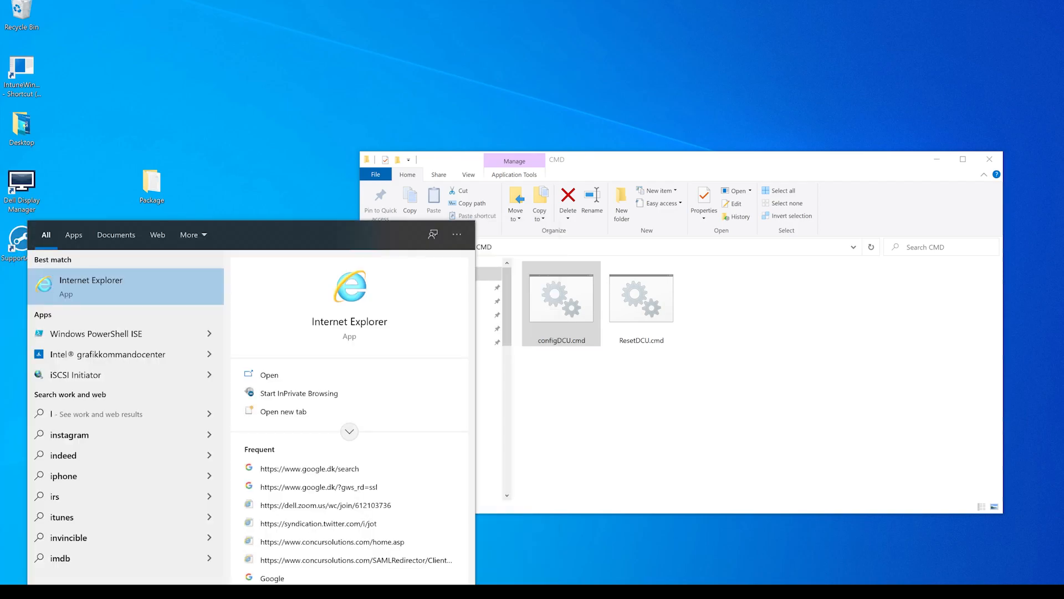
pyautogui.write('e')
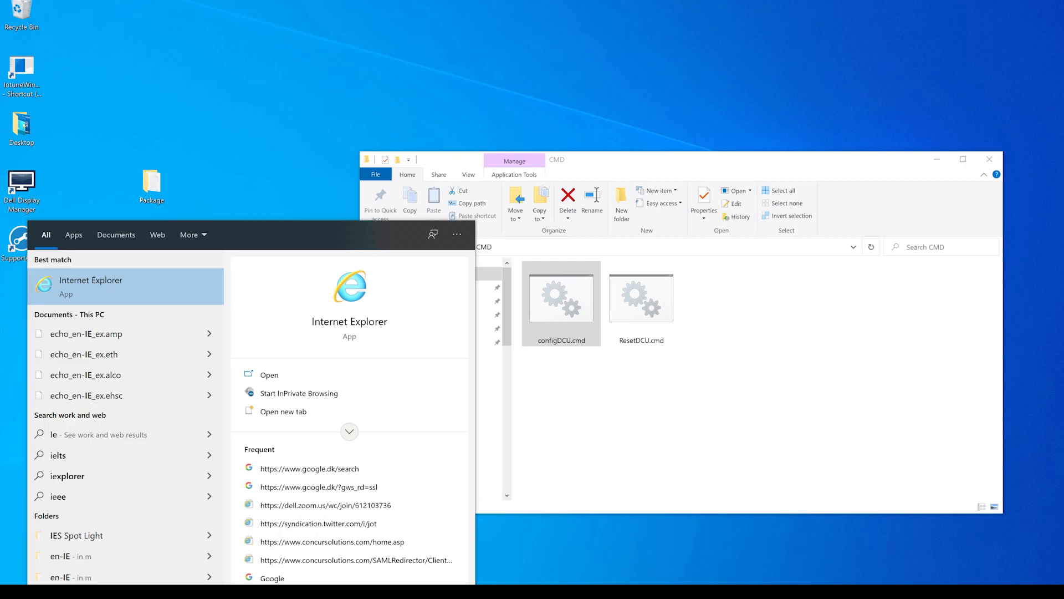
pyautogui.write('xpress')
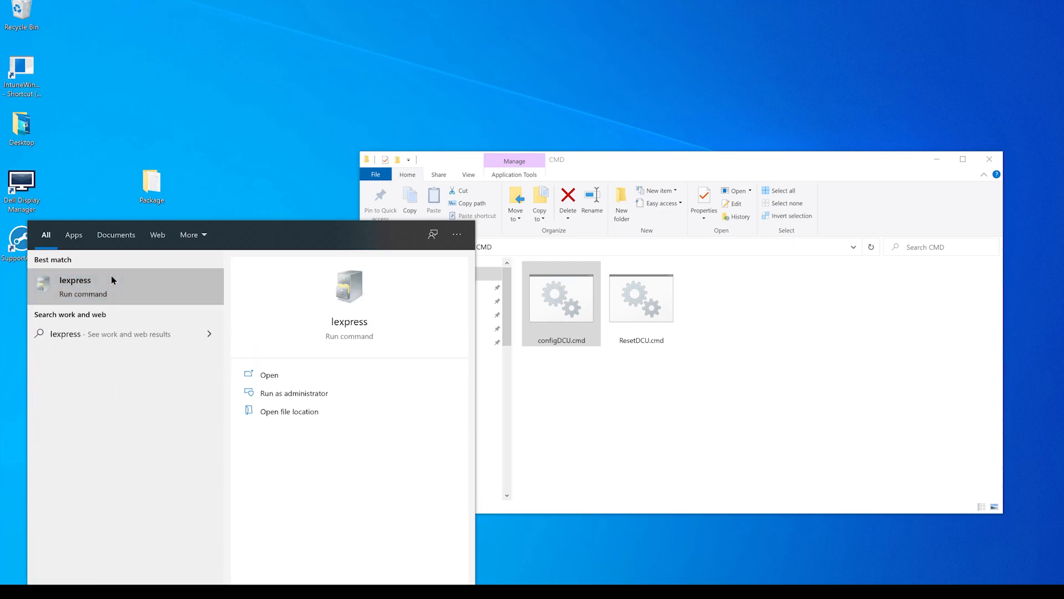
pyautogui.rightClick(112, 280)
pyautogui.click(160, 290)
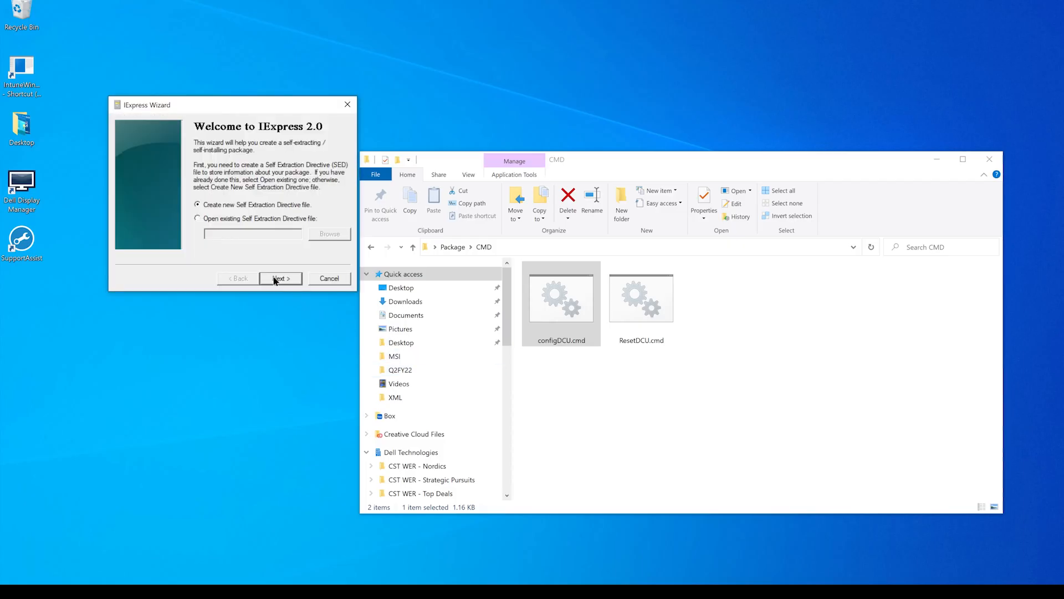
pyautogui.click(276, 279)
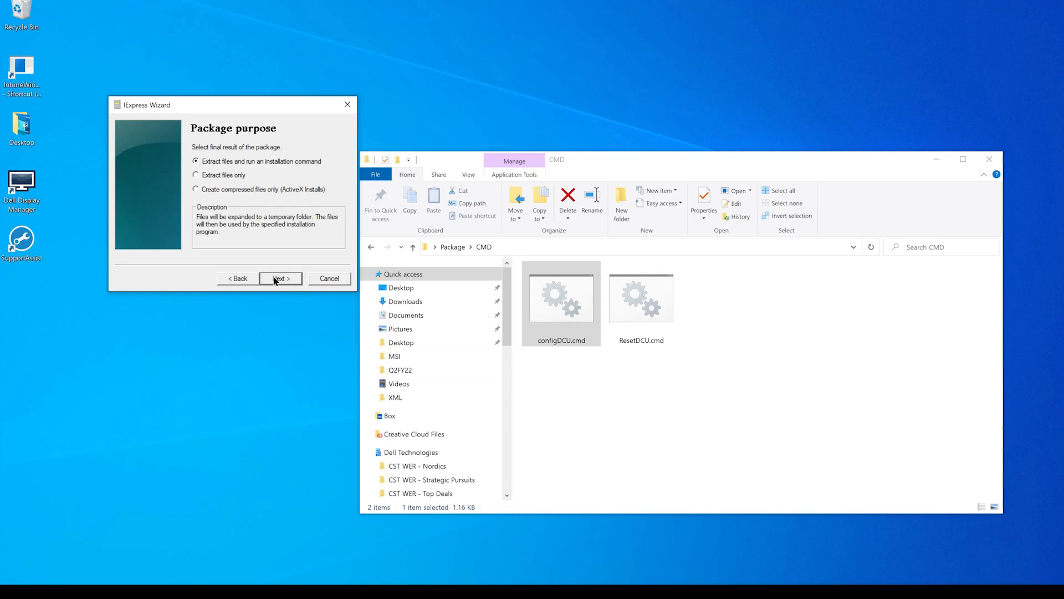
# - Configure the second package to extract files and run an installation command, titled "Reset DCU", with no confirmation prompt and no license
pyautogui.click(275, 278)
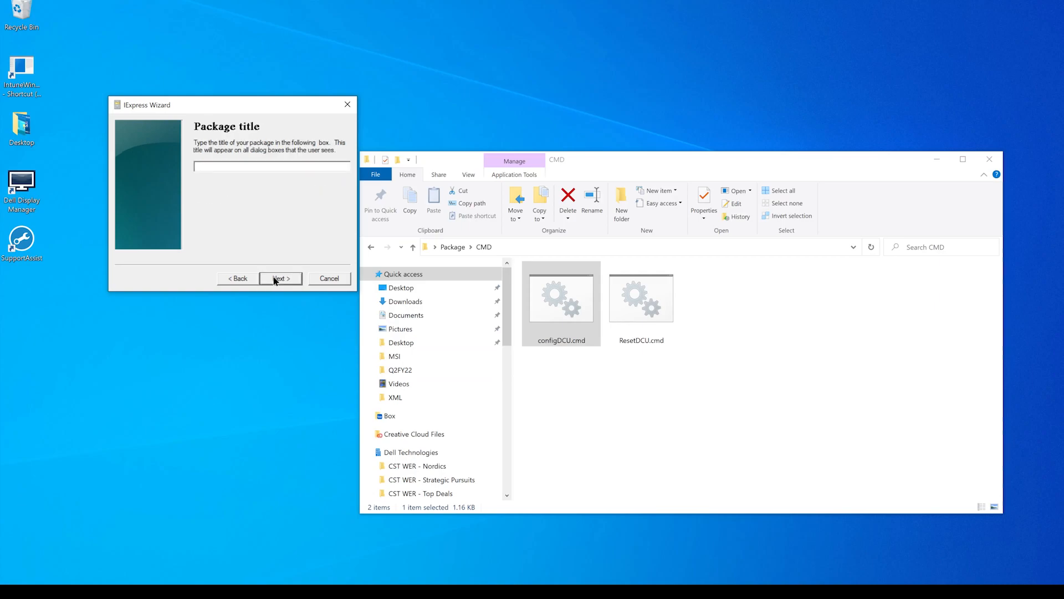
pyautogui.write('Reset DCU')
pyautogui.click(281, 278)
pyautogui.click(281, 278)
pyautogui.click(283, 279)
# - Add ResetDCU.cmd from the desktop's Package\CMD folder to the list of packaged files
pyautogui.click(213, 247)
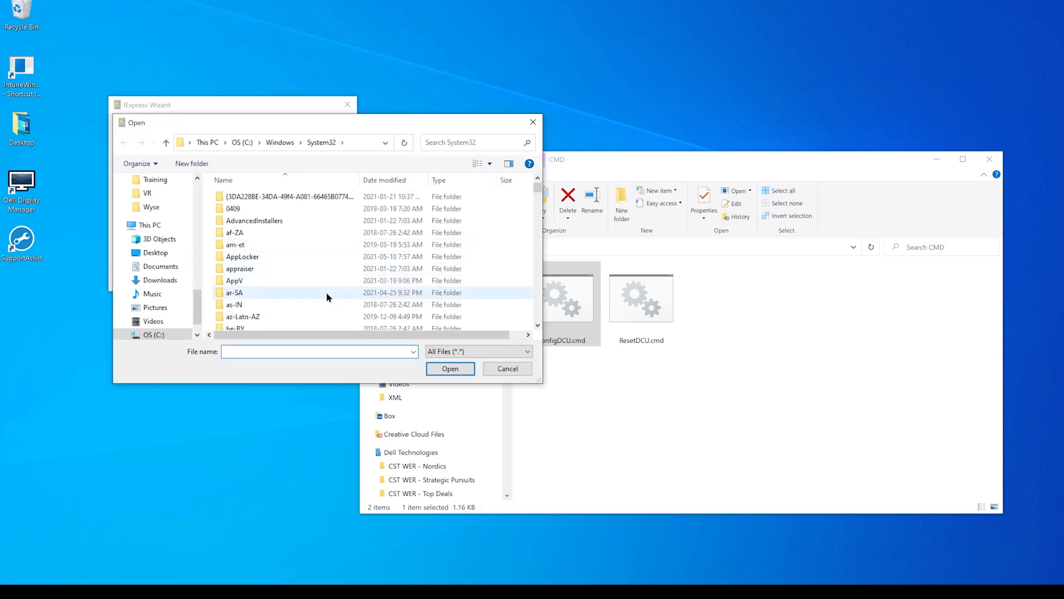
pyautogui.click(160, 257)
pyautogui.click(240, 210)
pyautogui.doubleClick(240, 209)
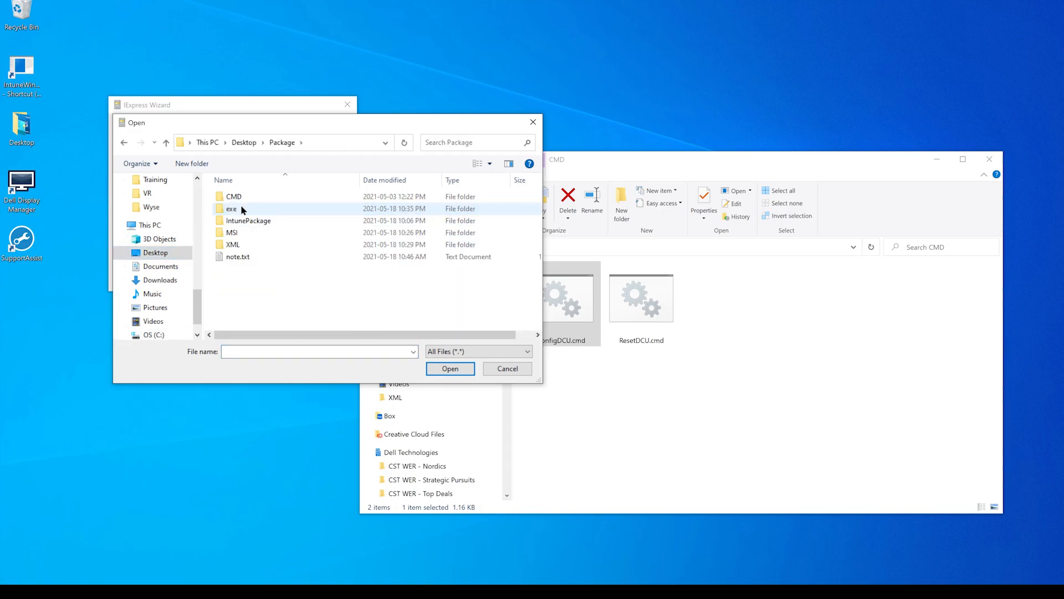
pyautogui.doubleClick(241, 199)
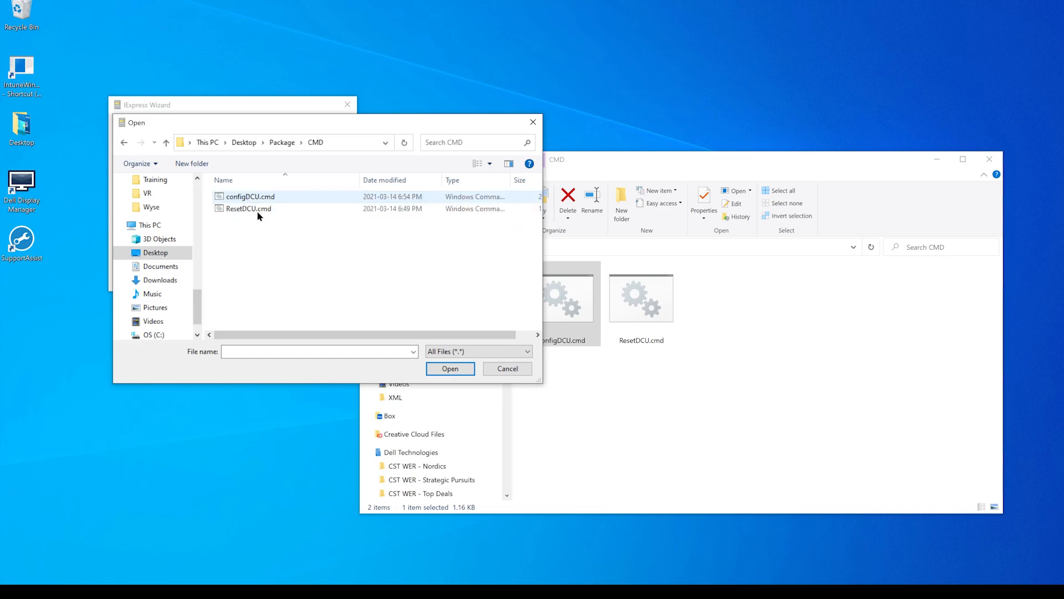
pyautogui.click(259, 211)
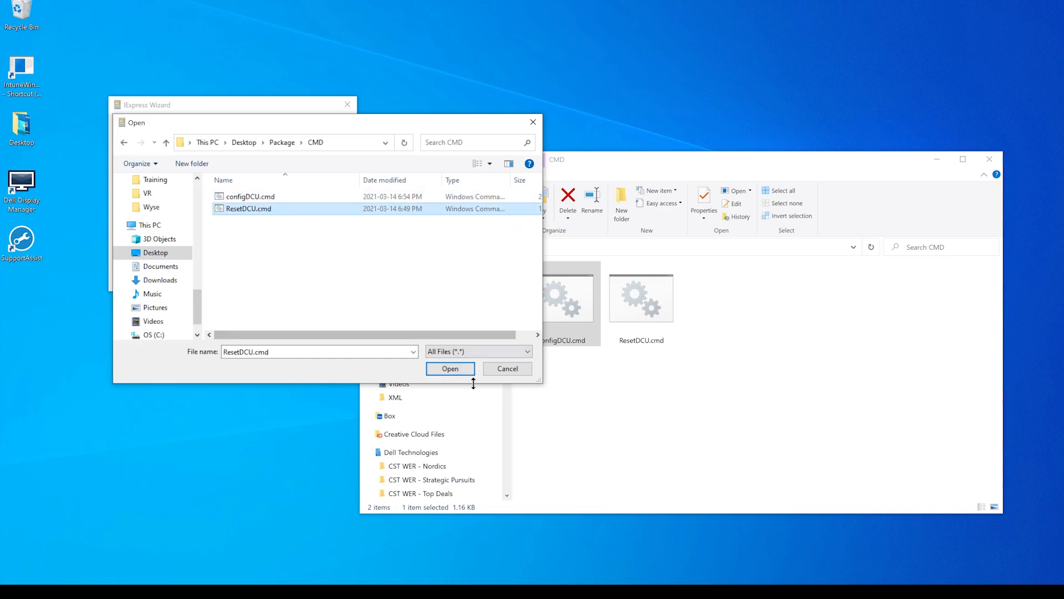
pyautogui.click(448, 368)
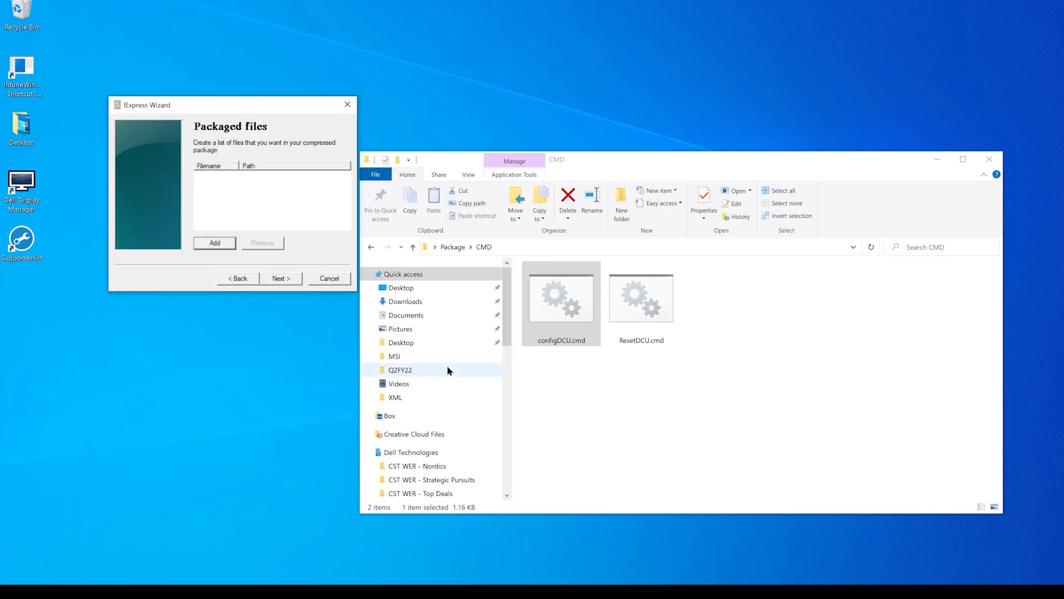
pyautogui.click(279, 278)
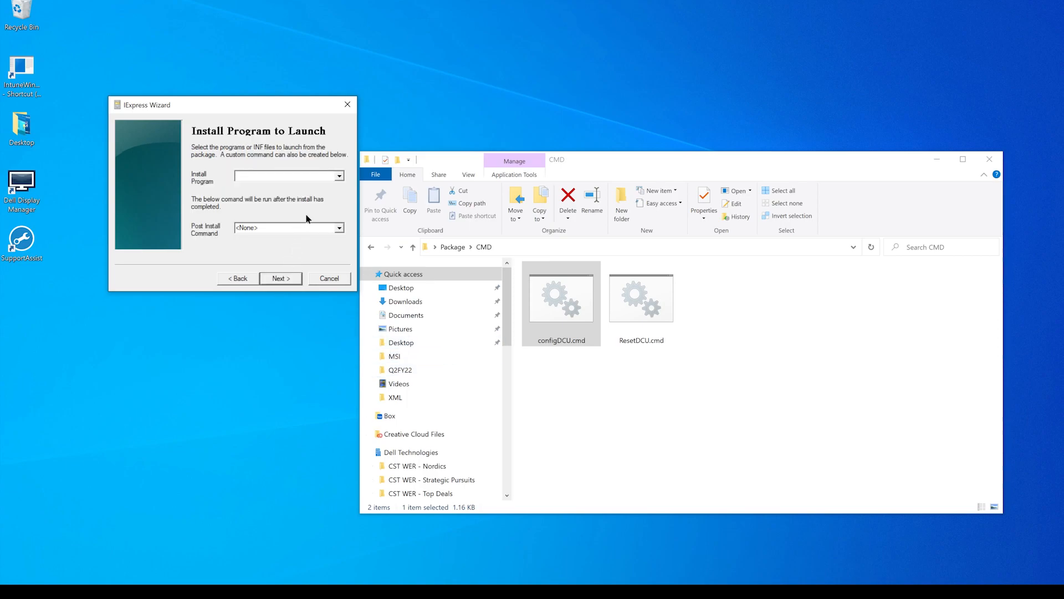
# - Set the install program to ResetDCU.cmd by copying the script's full file name, with the post install command left at <None>
pyautogui.click(641, 345)
pyautogui.rightClick(641, 342)
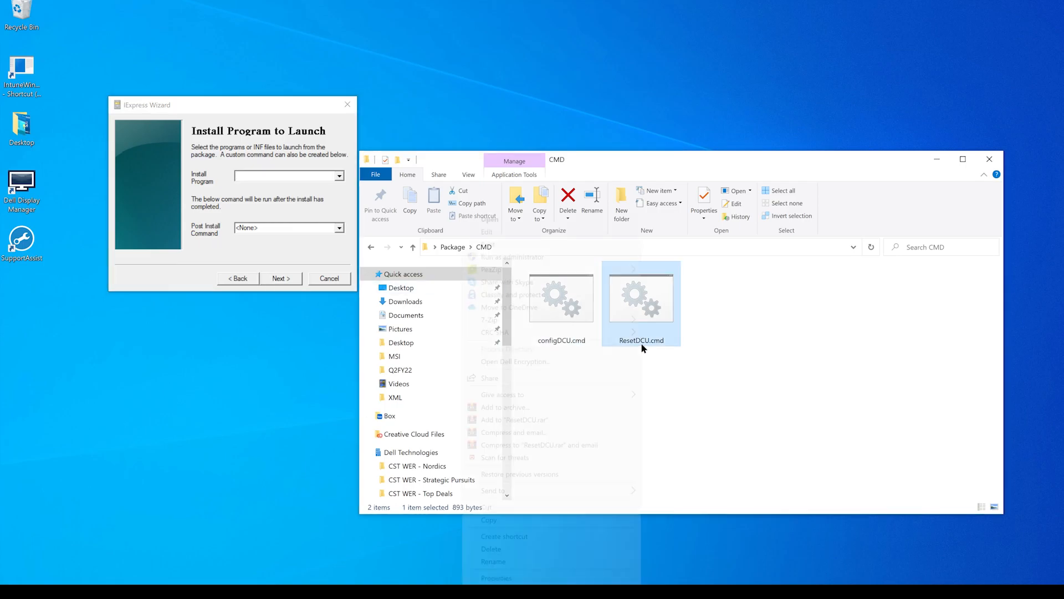
pyautogui.click(590, 561)
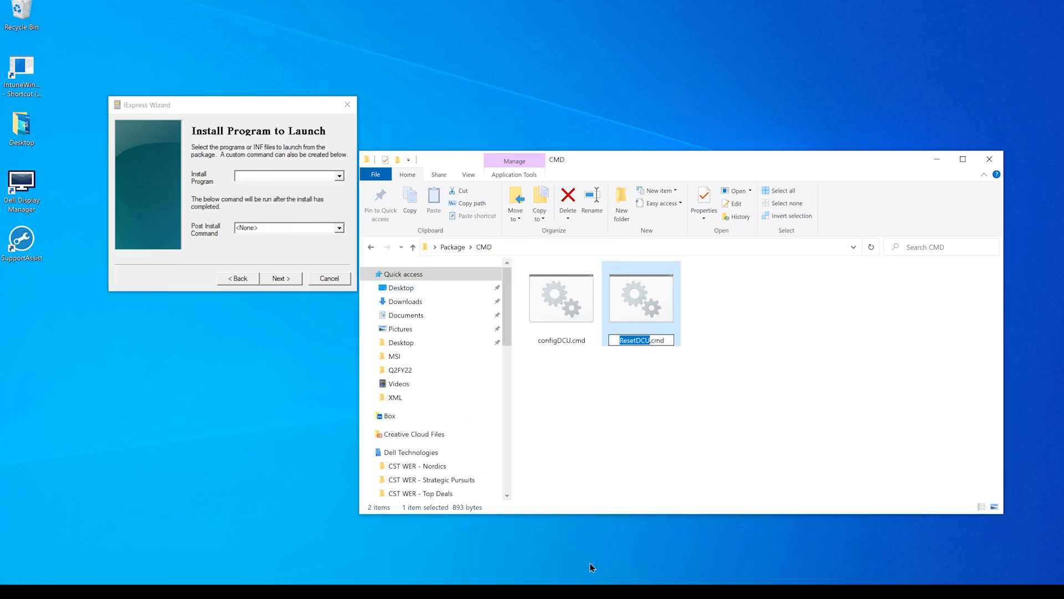
pyautogui.hotkey('shift', 'Right')
pyautogui.hotkey('shift', 'Right')
pyautogui.hotkey('shift', 'Right')
pyautogui.hotkey('shift', 'Right')
pyautogui.hotkey('ctrl', 'c')
pyautogui.click(279, 175)
pyautogui.hotkey('ctrl', 'v')
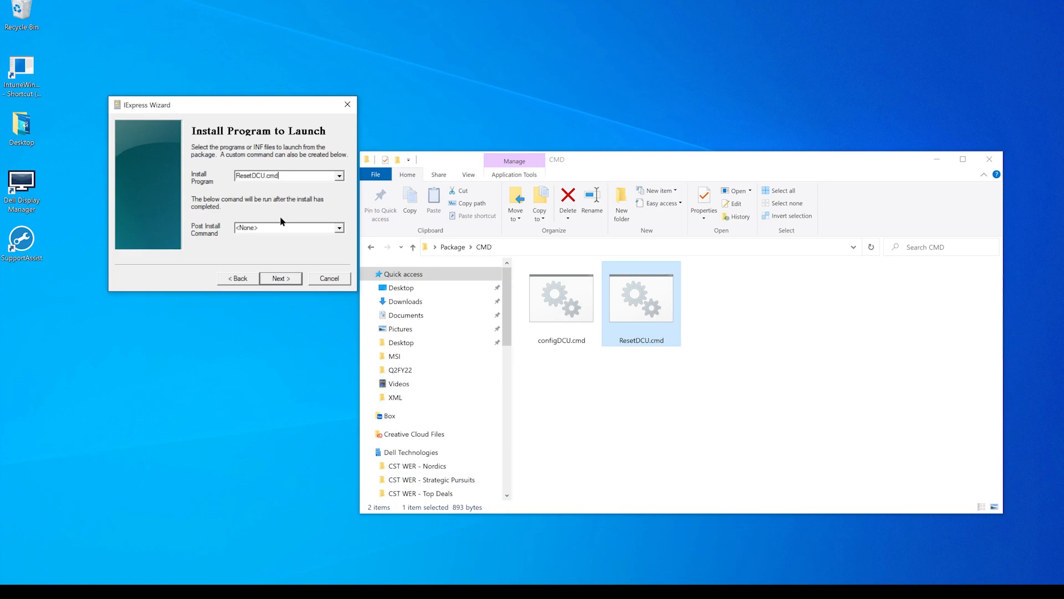
pyautogui.click(280, 279)
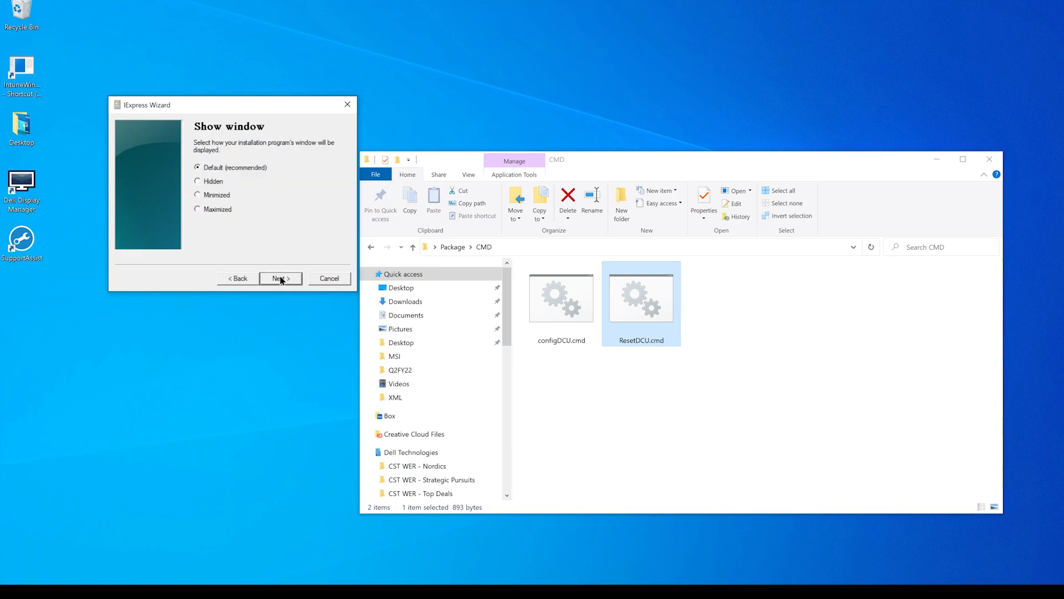
# - Set the installation program's window to Hidden and continue past the finished message to the package name options
pyautogui.click(213, 181)
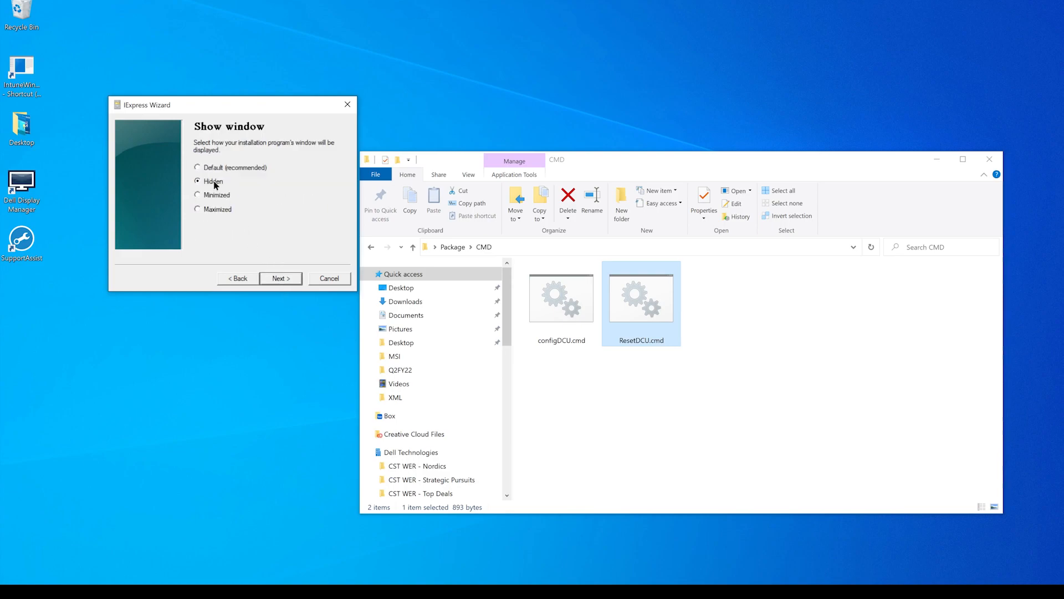
pyautogui.click(275, 279)
pyautogui.click(274, 279)
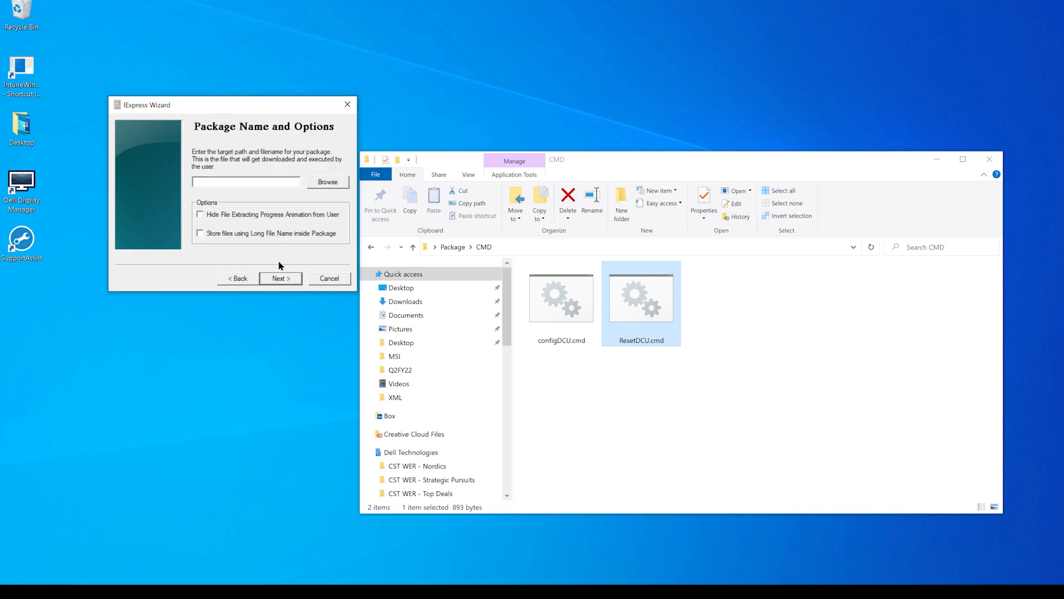
# - Set the package's target file to DCUreset in the Package\exe folder, leaving both package options off
pyautogui.click(325, 184)
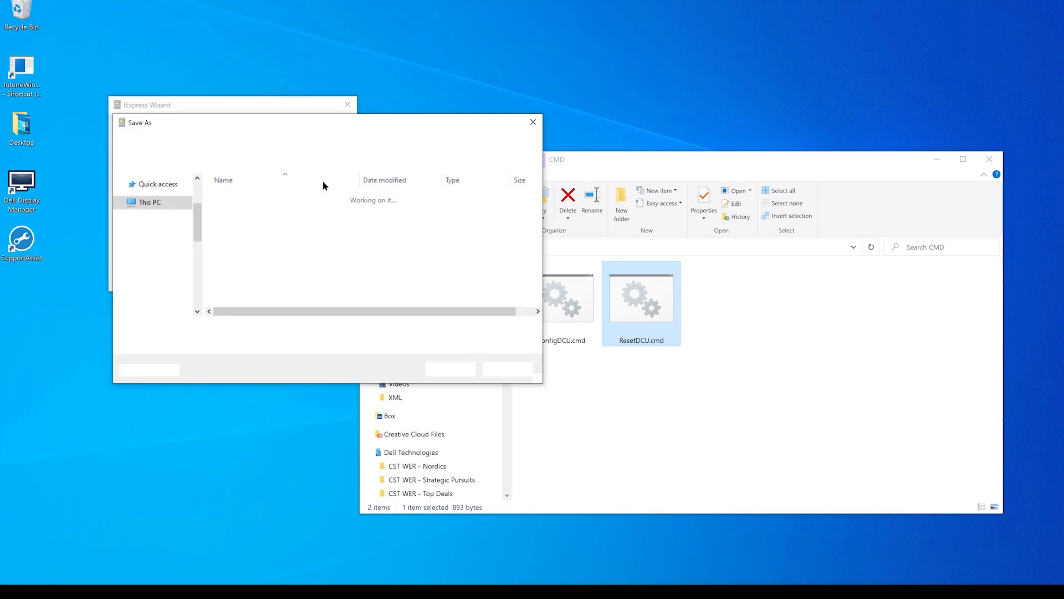
pyautogui.click(282, 143)
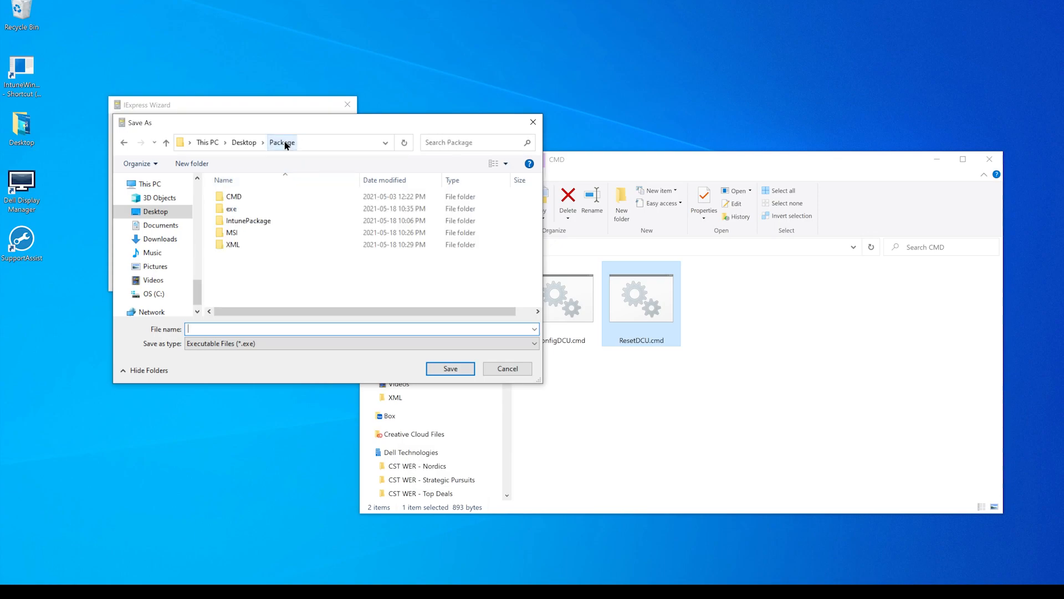
pyautogui.doubleClick(254, 208)
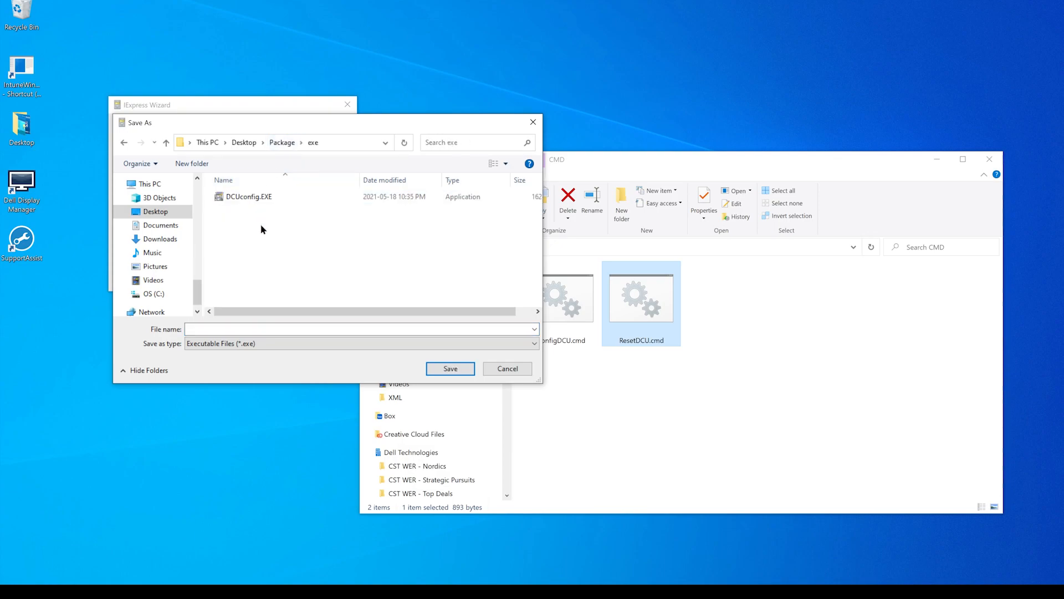
pyautogui.click(236, 329)
pyautogui.write('DCU')
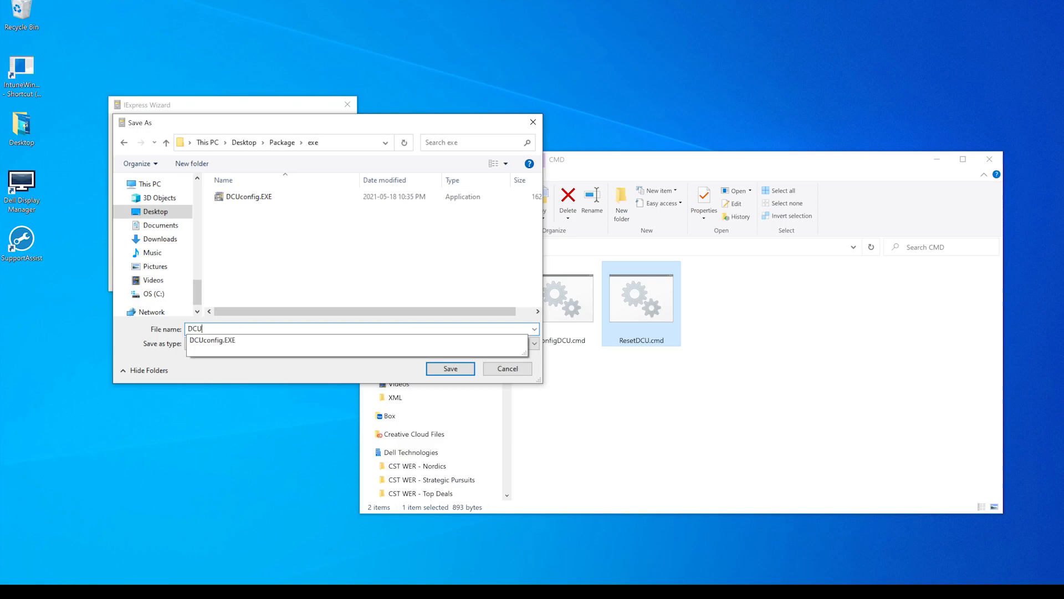
pyautogui.write('reset')
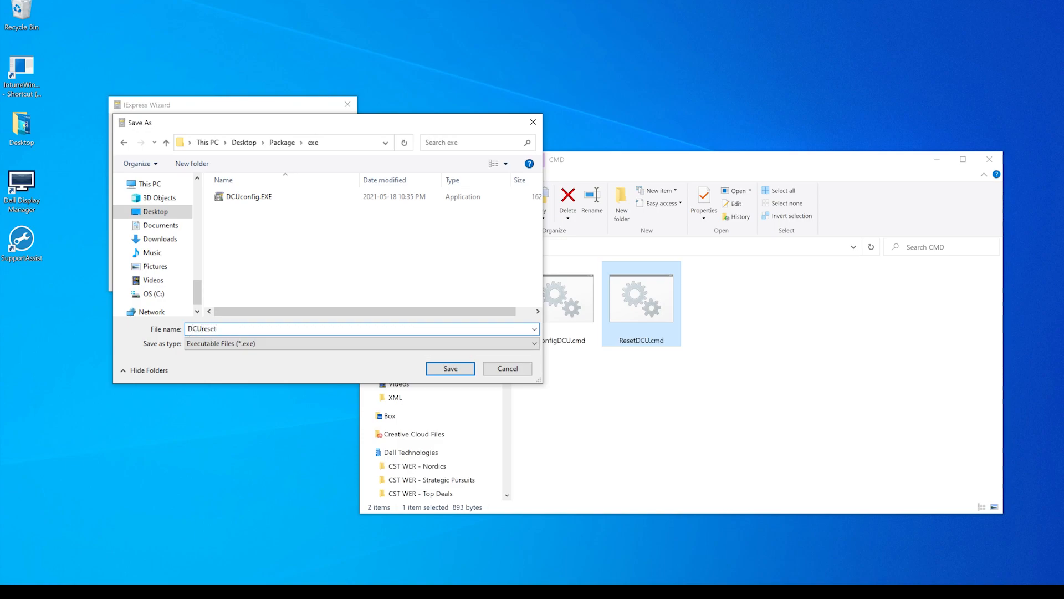
pyautogui.click(447, 368)
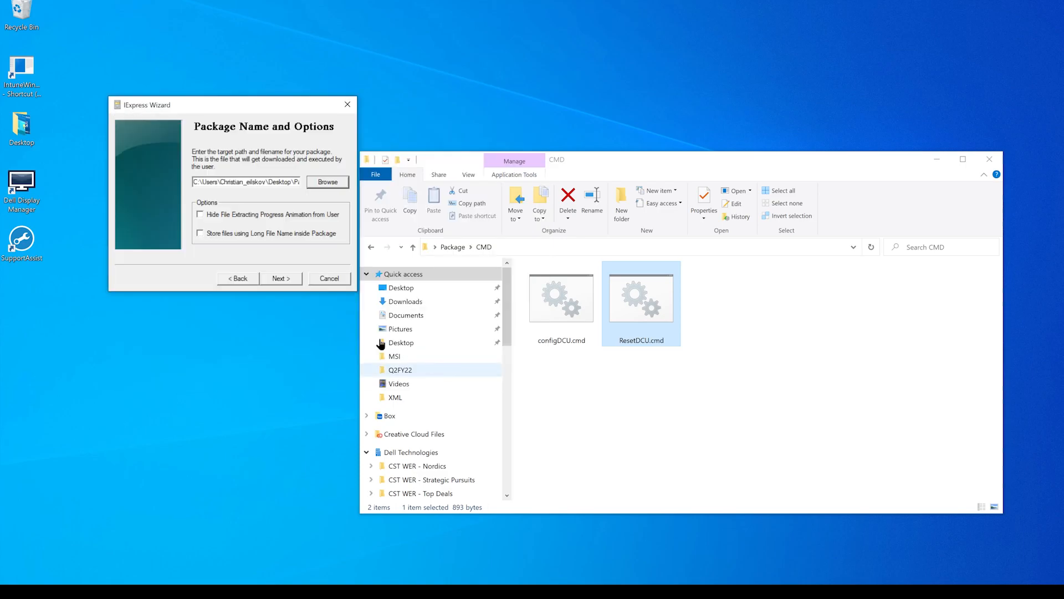
pyautogui.click(277, 279)
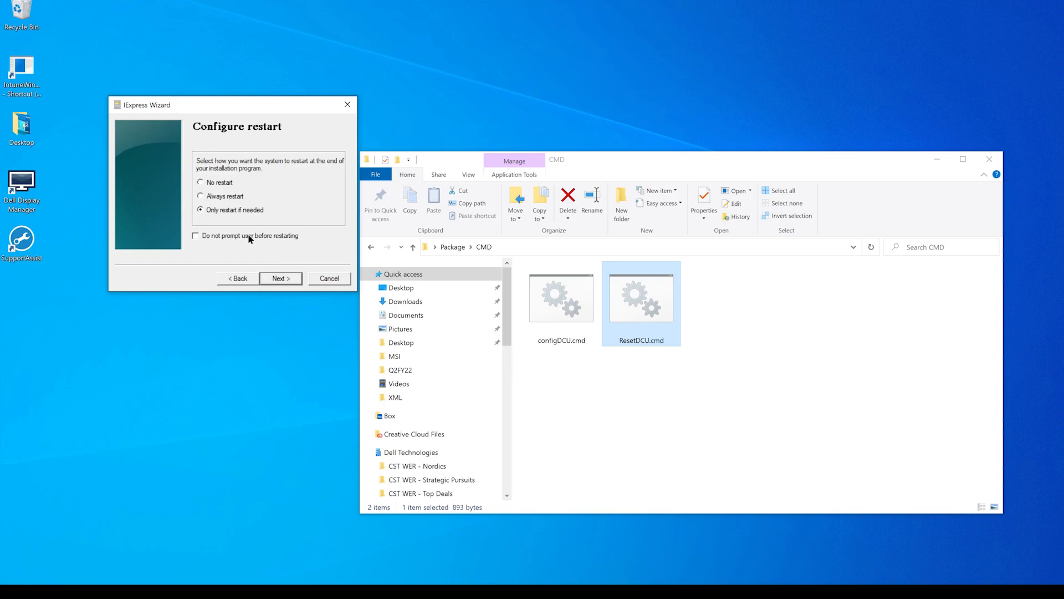
# - Build the reset package with restart only if needed and no saved Self Extraction Directive, and finish the wizard
pyautogui.click(280, 278)
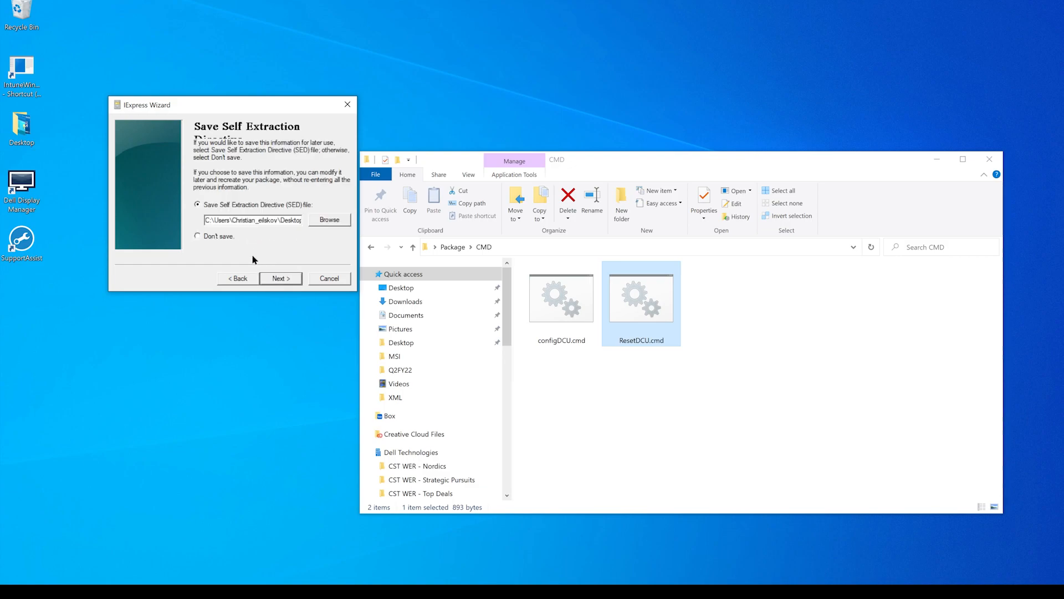
pyautogui.click(225, 238)
pyautogui.click(280, 277)
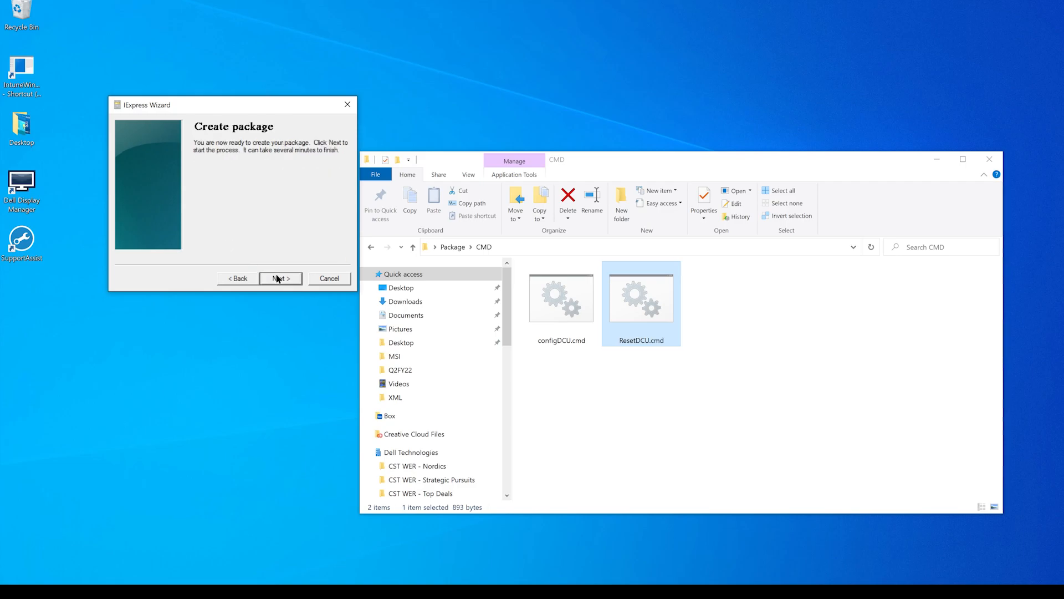
pyautogui.click(280, 278)
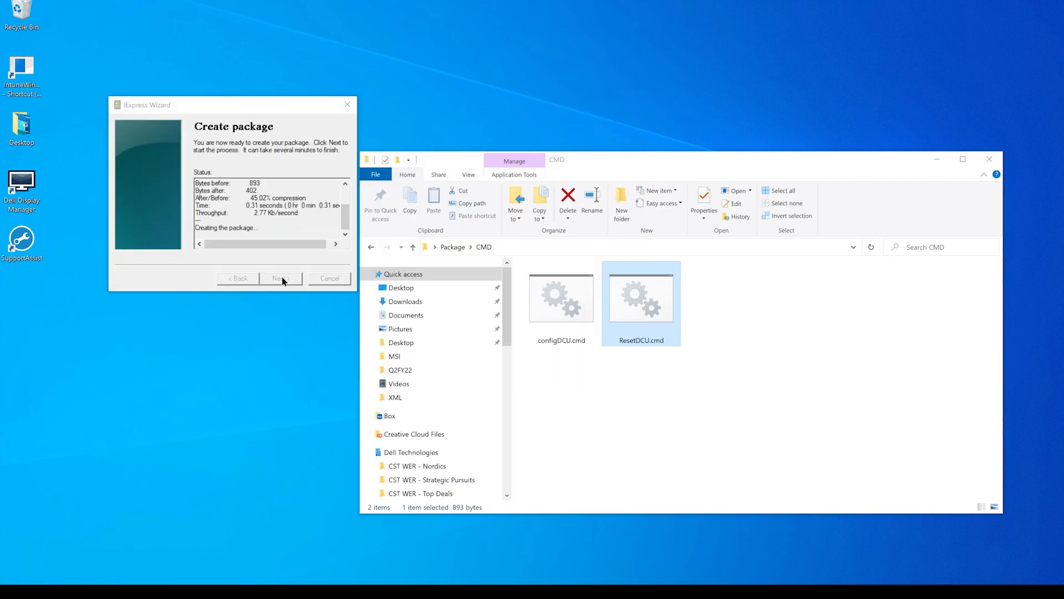
pyautogui.click(281, 278)
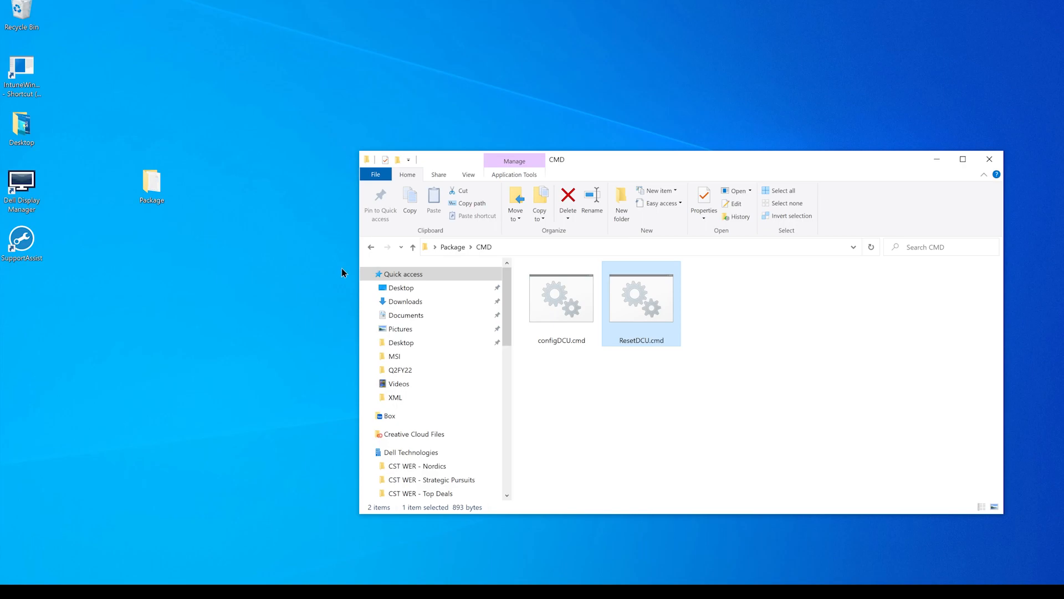
# - Open the exe folder inside Package to check the built executables
pyautogui.click(452, 248)
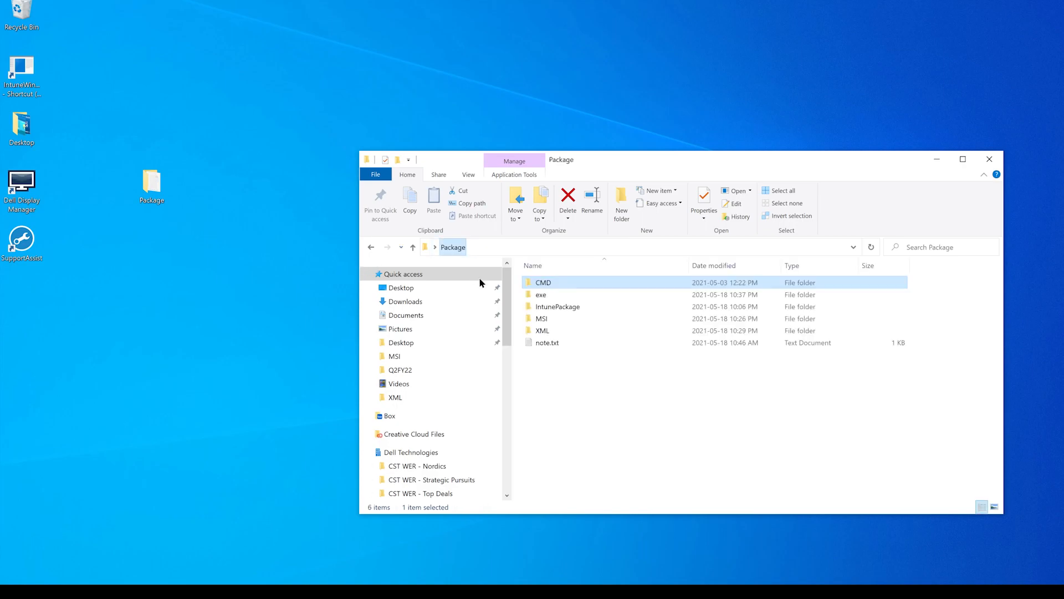
pyautogui.click(559, 298)
pyautogui.doubleClick(559, 298)
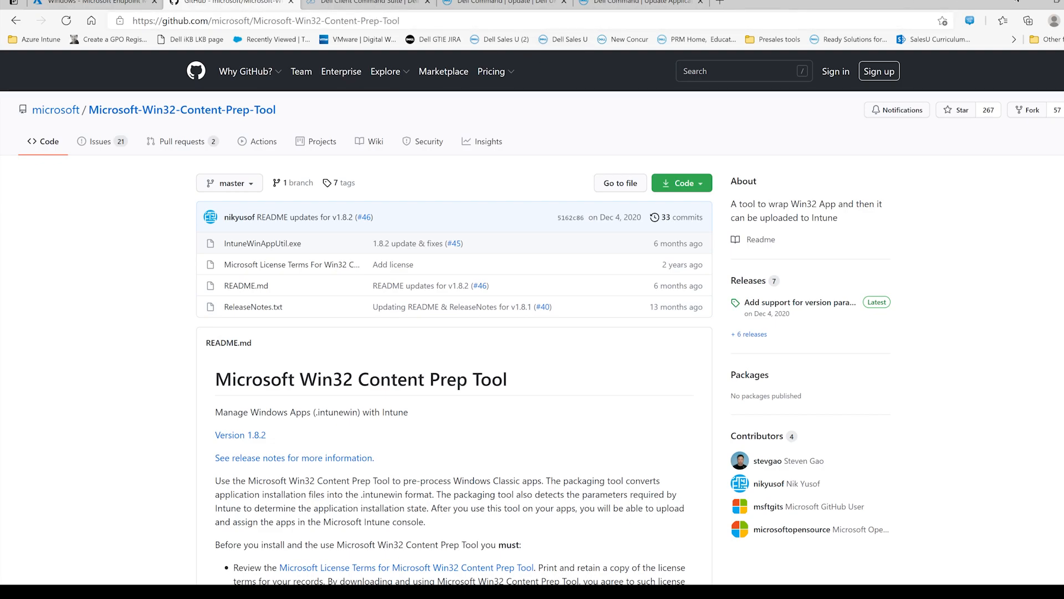
# - Put away the Win32 Content Prep Tool web page and check the contents of the IntunePackage folder
pyautogui.click(1031, 3)
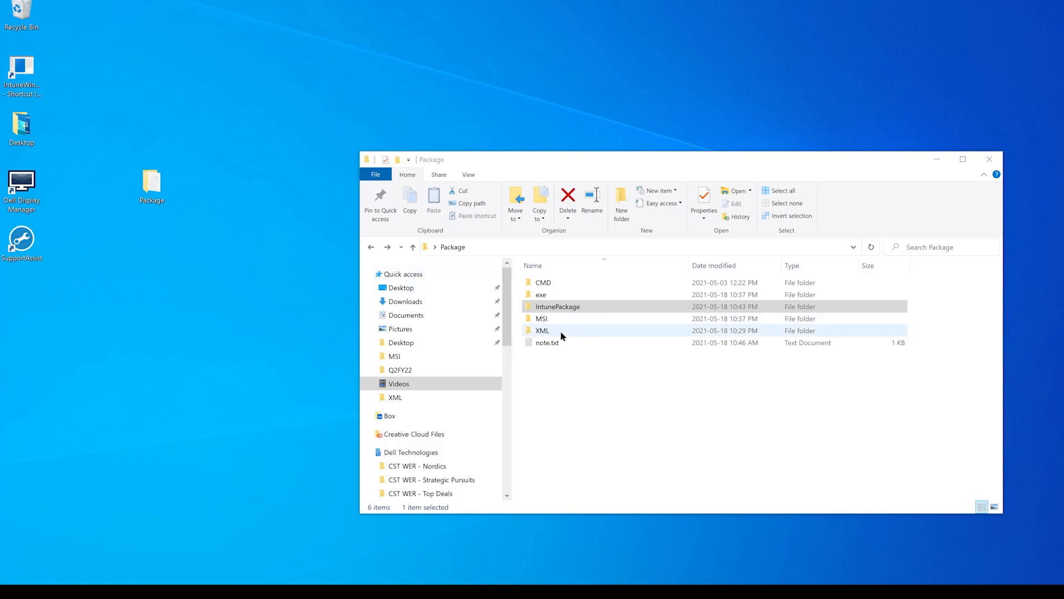
pyautogui.doubleClick(580, 308)
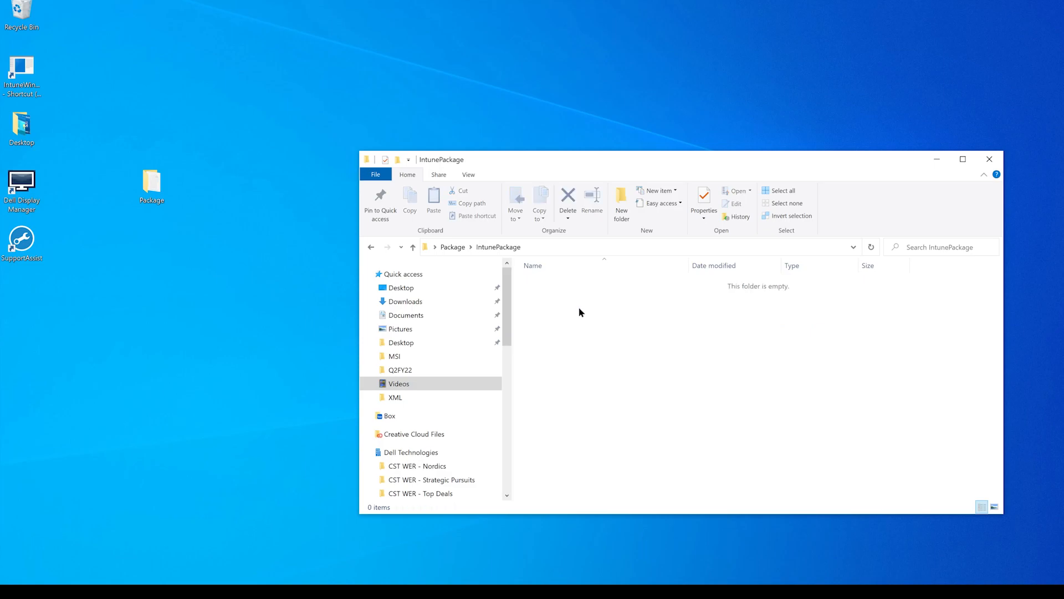
pyautogui.click(453, 250)
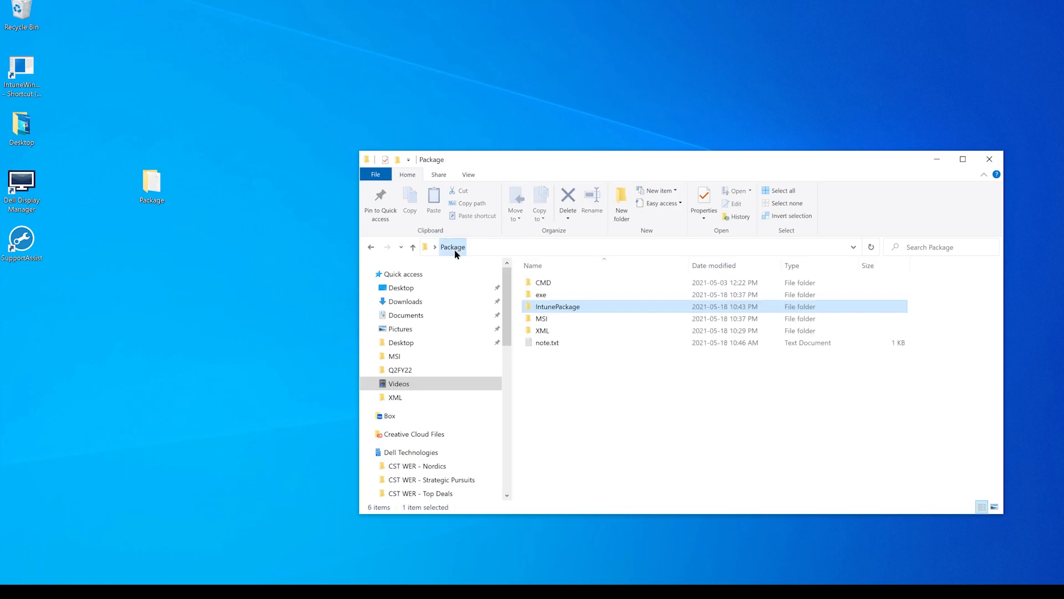
# - Copy DCUconfig.EXE and DCUreset.EXE from the exe folder into IntunePackage and return to the Package folder
pyautogui.click(559, 299)
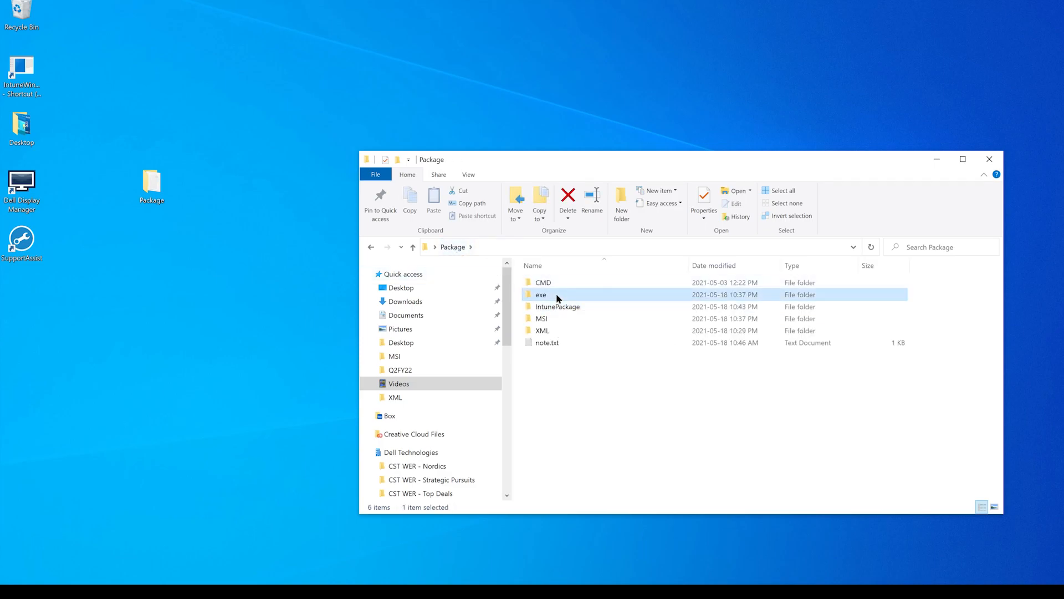
pyautogui.doubleClick(558, 298)
pyautogui.click(568, 288)
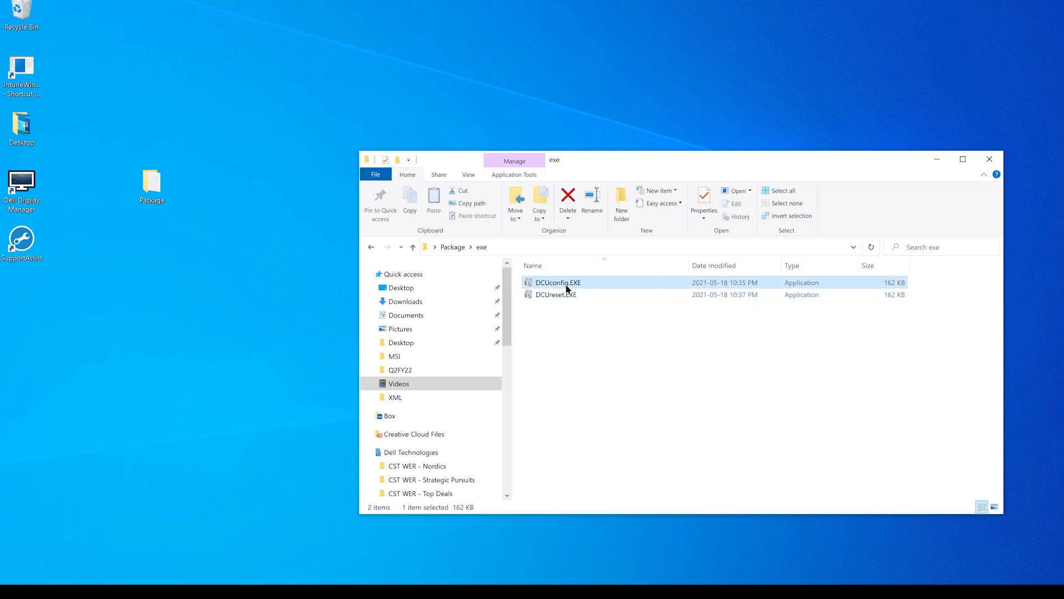
pyautogui.hotkey('ctrl', 'a')
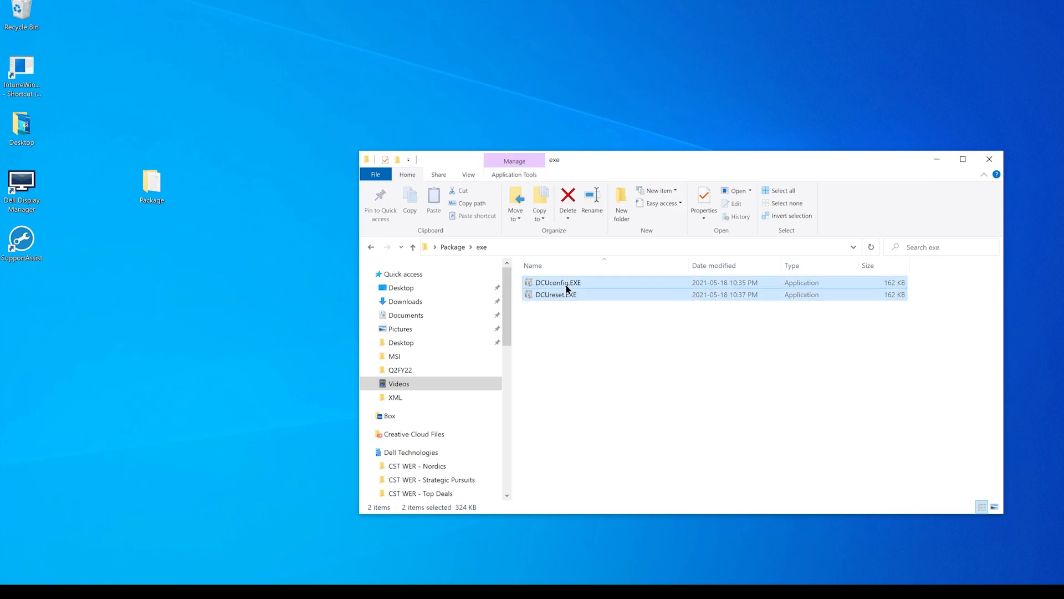
pyautogui.rightClick(567, 287)
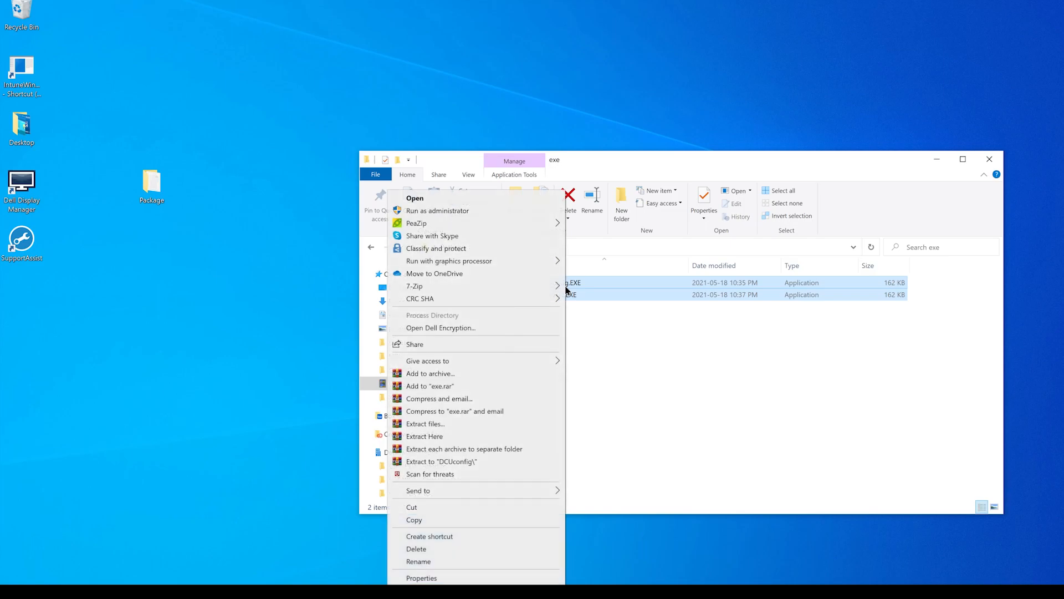
pyautogui.click(484, 523)
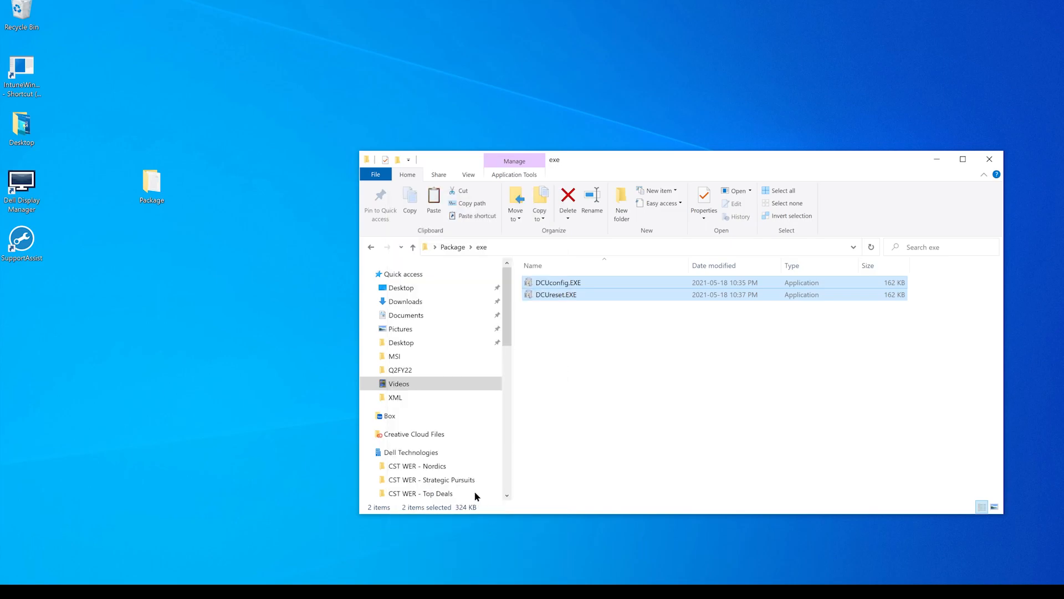
pyautogui.click(370, 246)
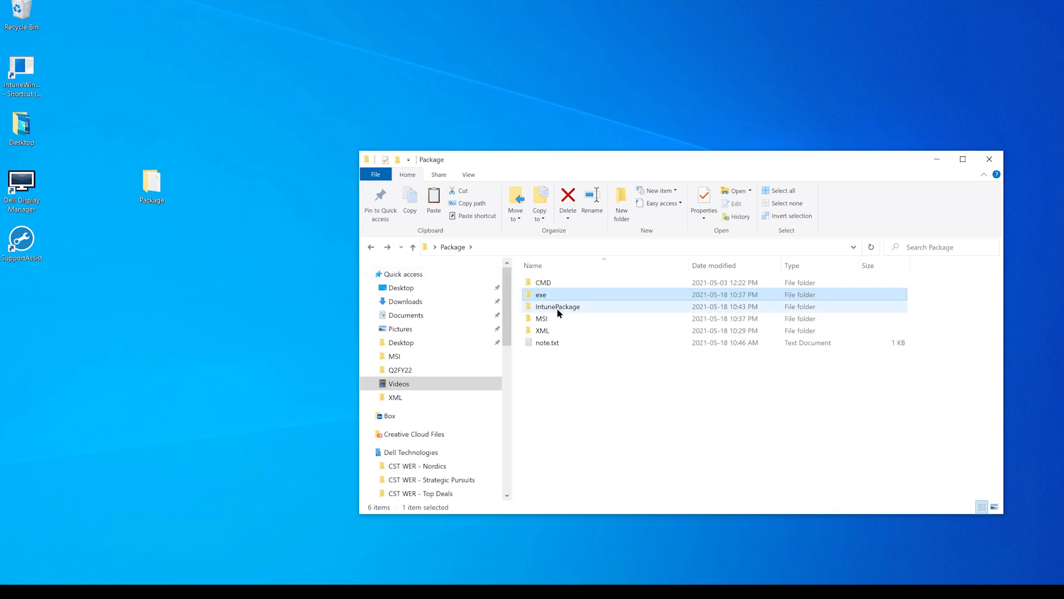
pyautogui.doubleClick(564, 308)
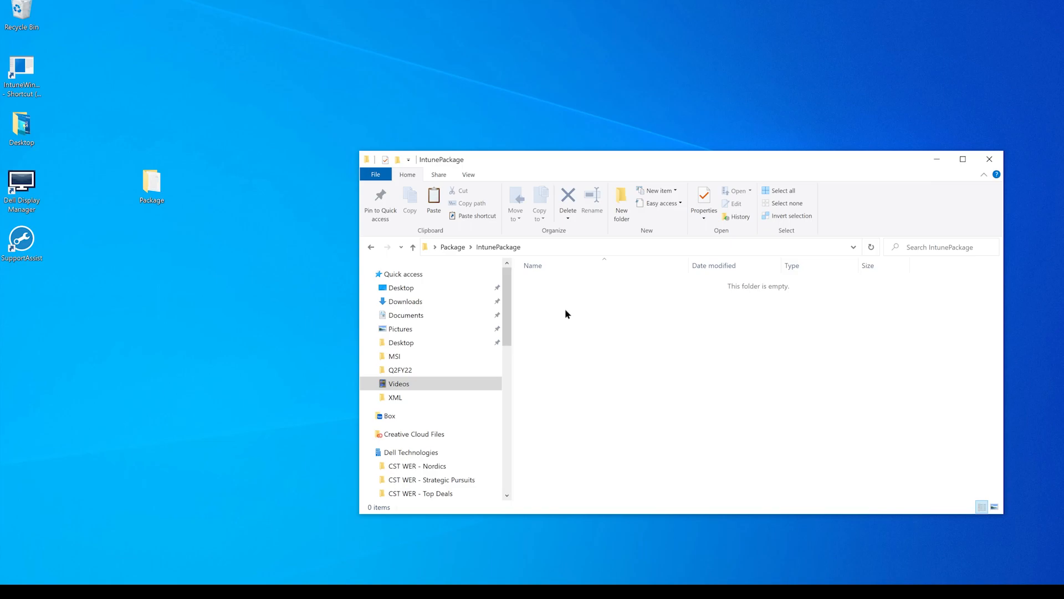
pyautogui.hotkey('ctrl', 'v')
pyautogui.click(451, 248)
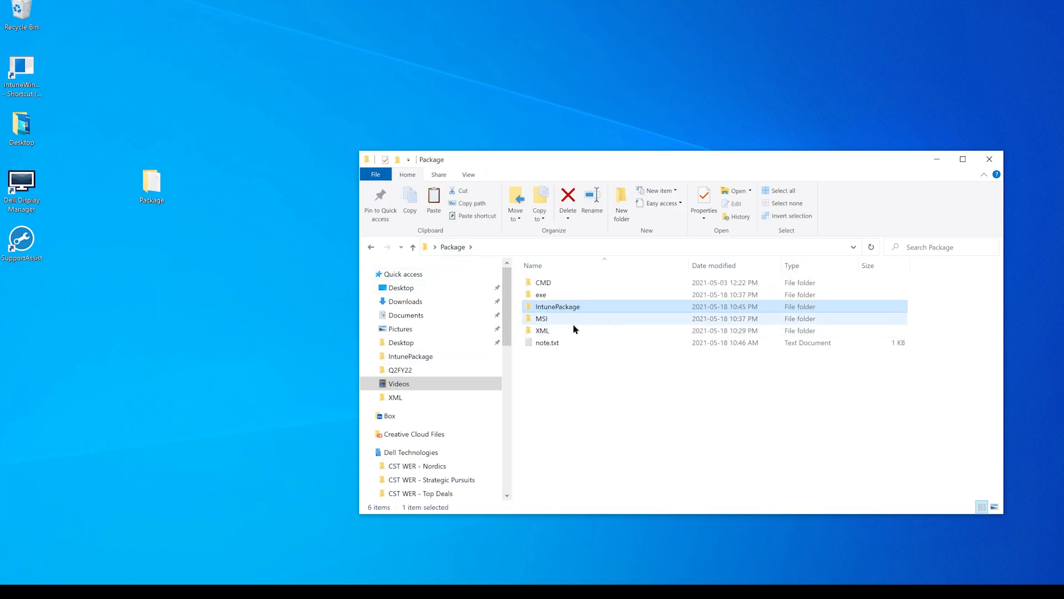
# - Copy MySettings.xml from the XML folder into the IntunePackage folder
pyautogui.doubleClick(573, 330)
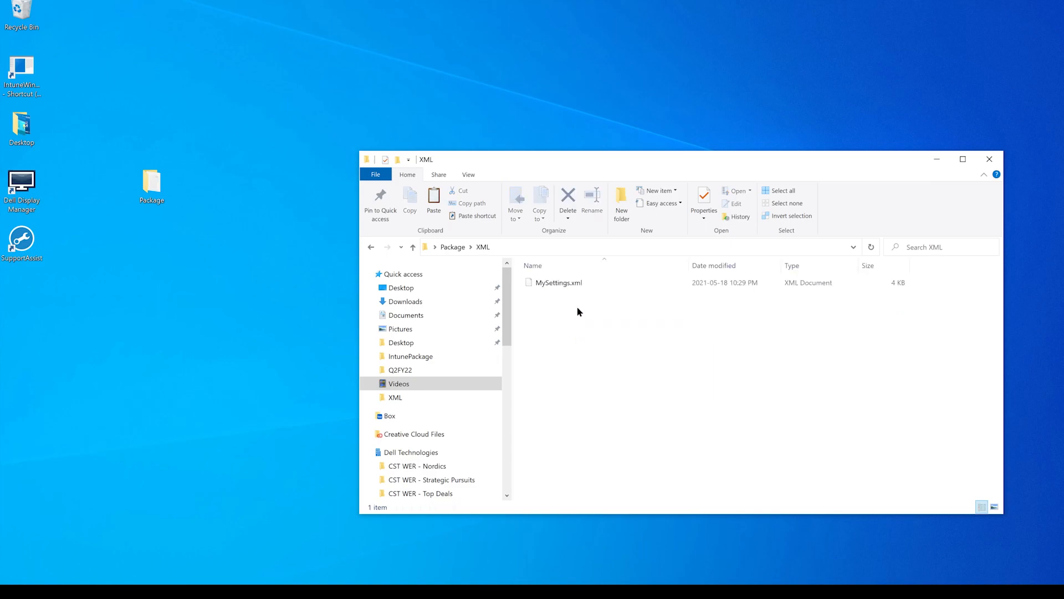
pyautogui.rightClick(583, 285)
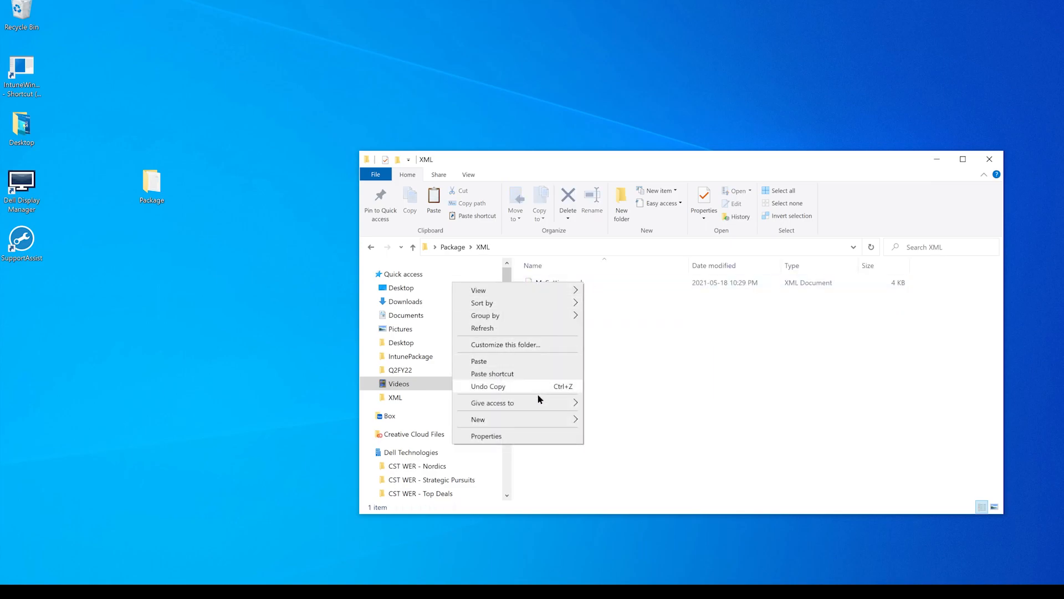
pyautogui.click(646, 344)
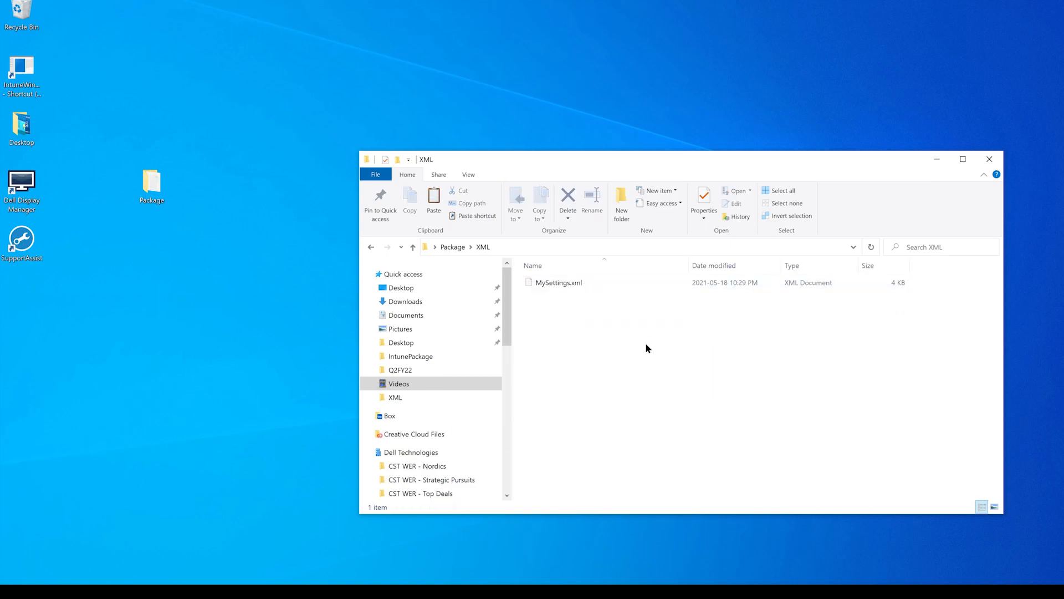
pyautogui.rightClick(570, 281)
pyautogui.click(477, 525)
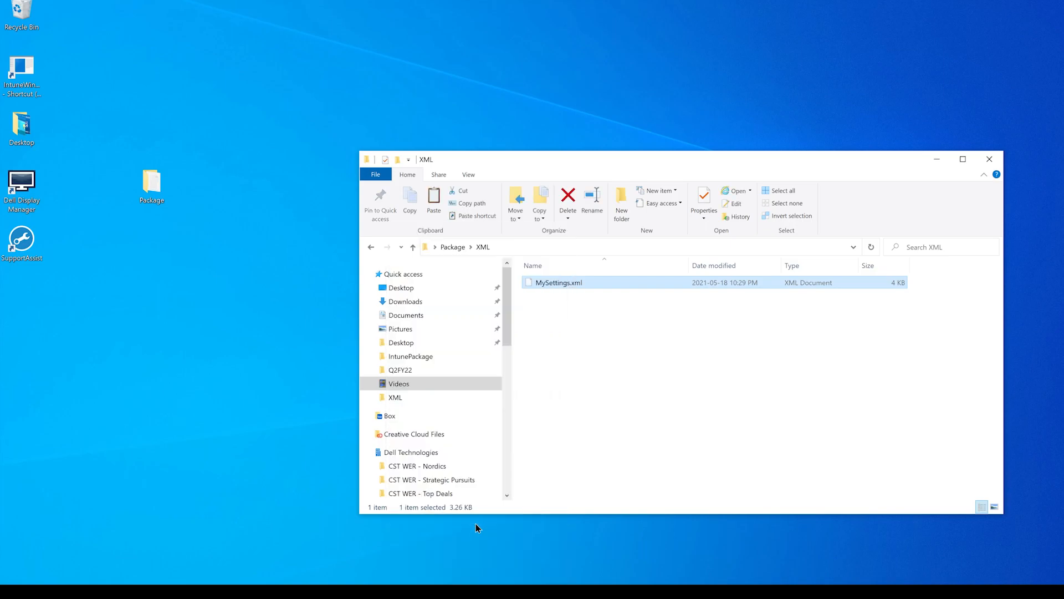
pyautogui.click(454, 250)
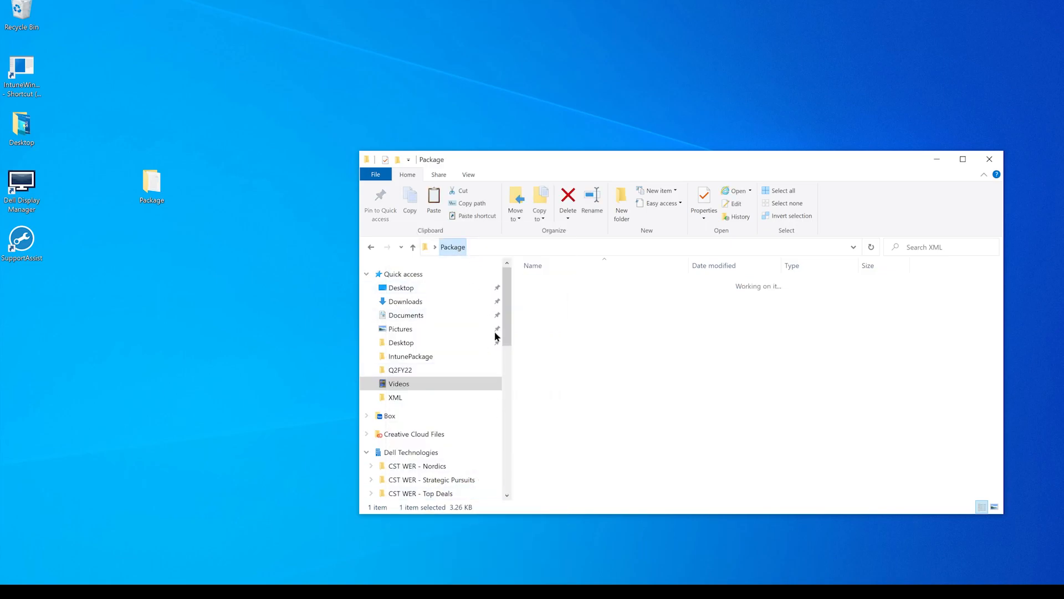
pyautogui.click(571, 308)
pyautogui.doubleClick(571, 308)
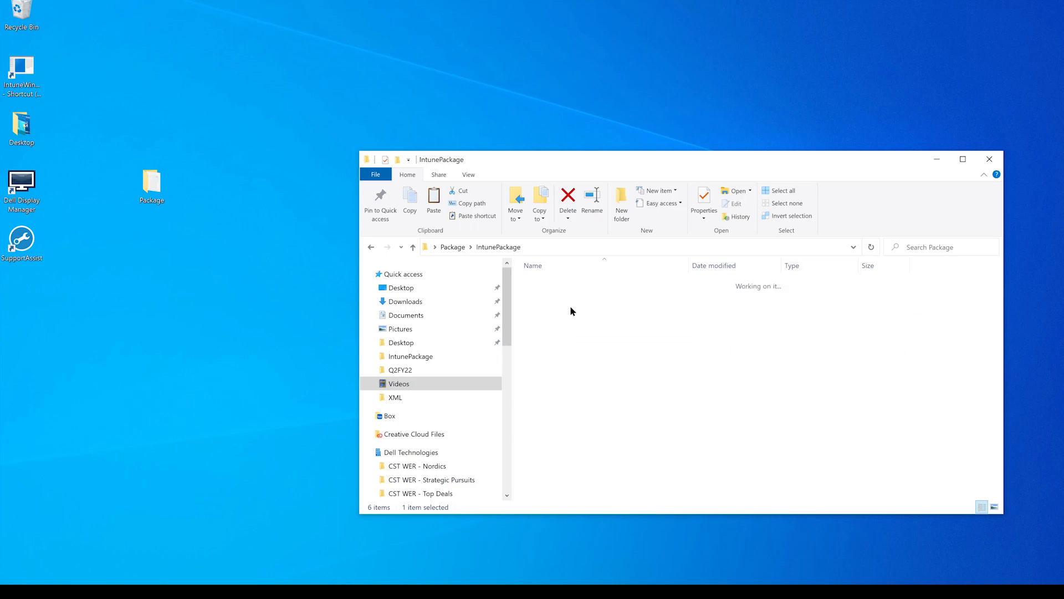
pyautogui.hotkey('ctrl', 'v')
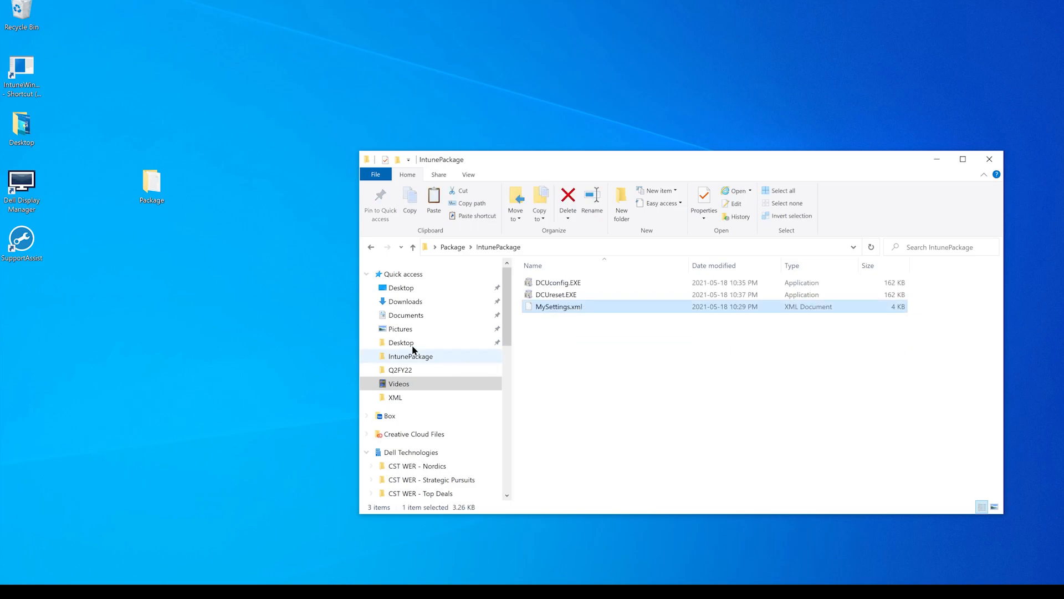
# - Launch IntuneWinAppUtil from the desktop and specify the path of the IntunePackage folder as the source folder
pyautogui.doubleClick(32, 84)
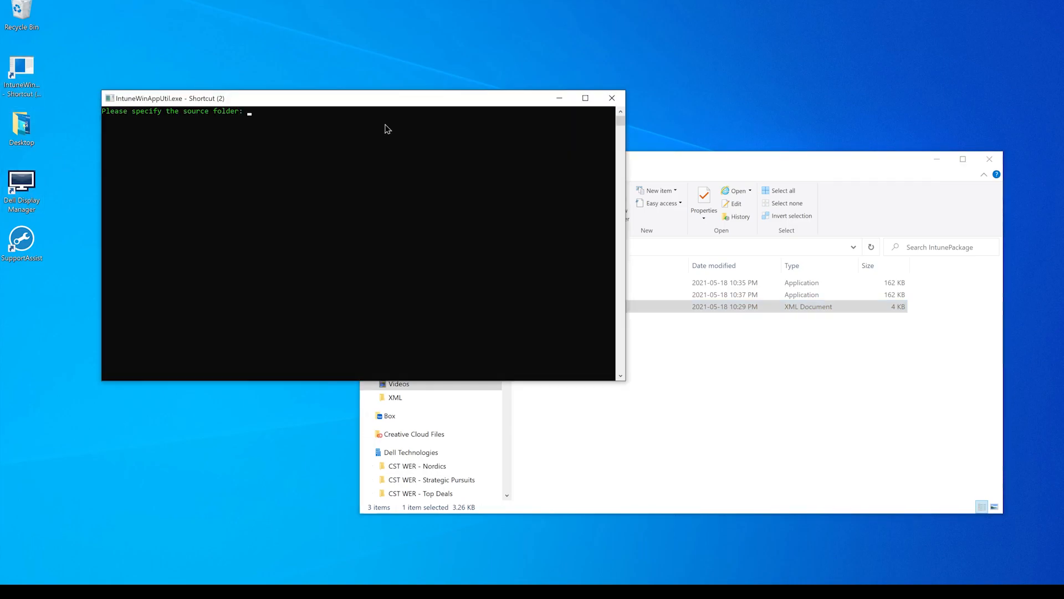
pyautogui.click(704, 248)
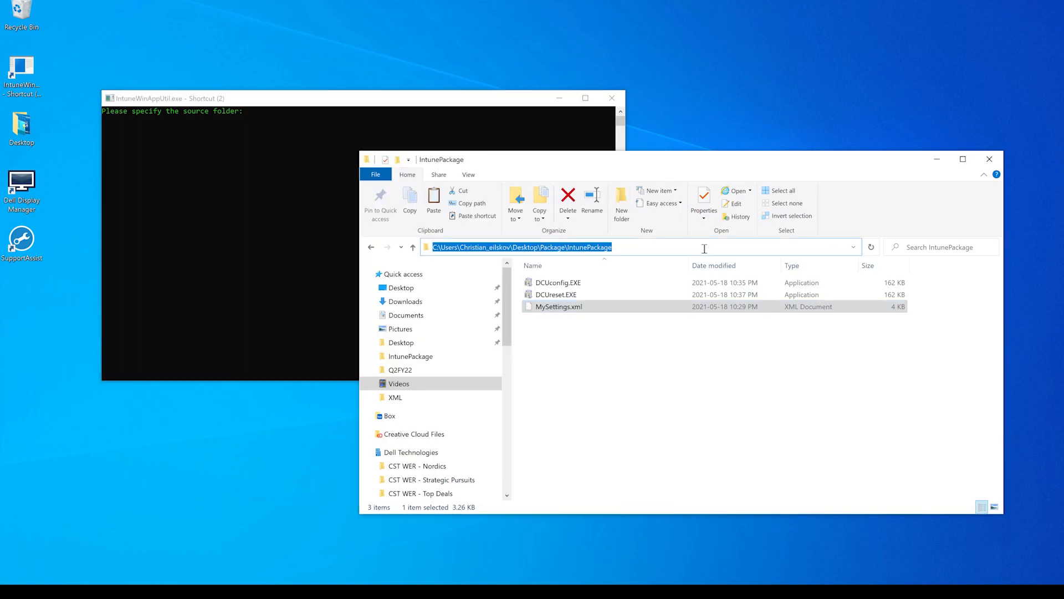
pyautogui.hotkey('ctrl', 'c')
pyautogui.click(300, 175)
pyautogui.rightClick(300, 175)
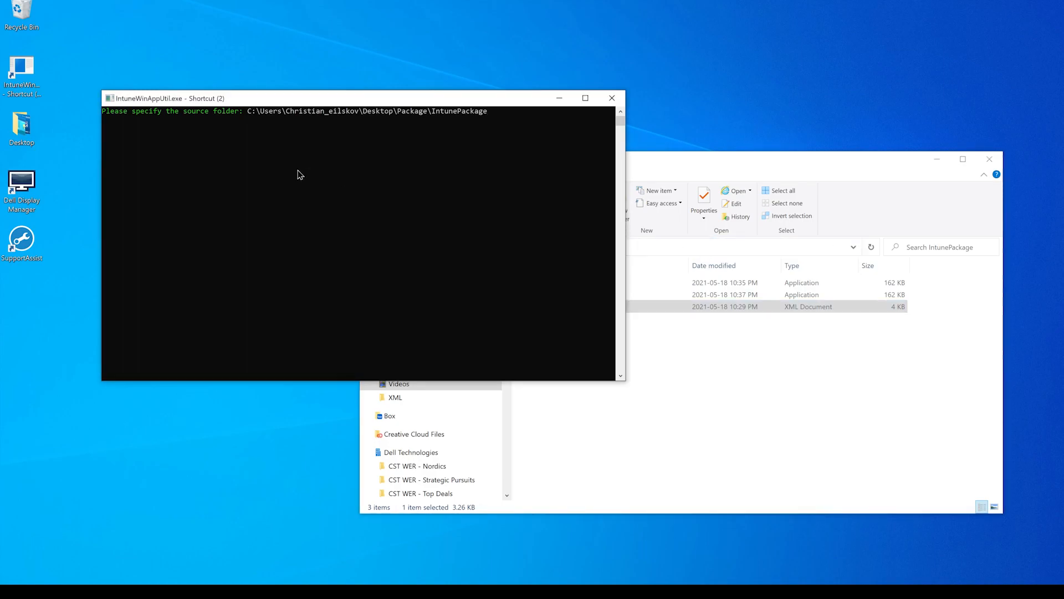
pyautogui.press('Return')
# - Copy the full file name DCUconfig.EXE from IntunePackage and specify it as the setup file in IntuneWinAppUtil
pyautogui.click(788, 413)
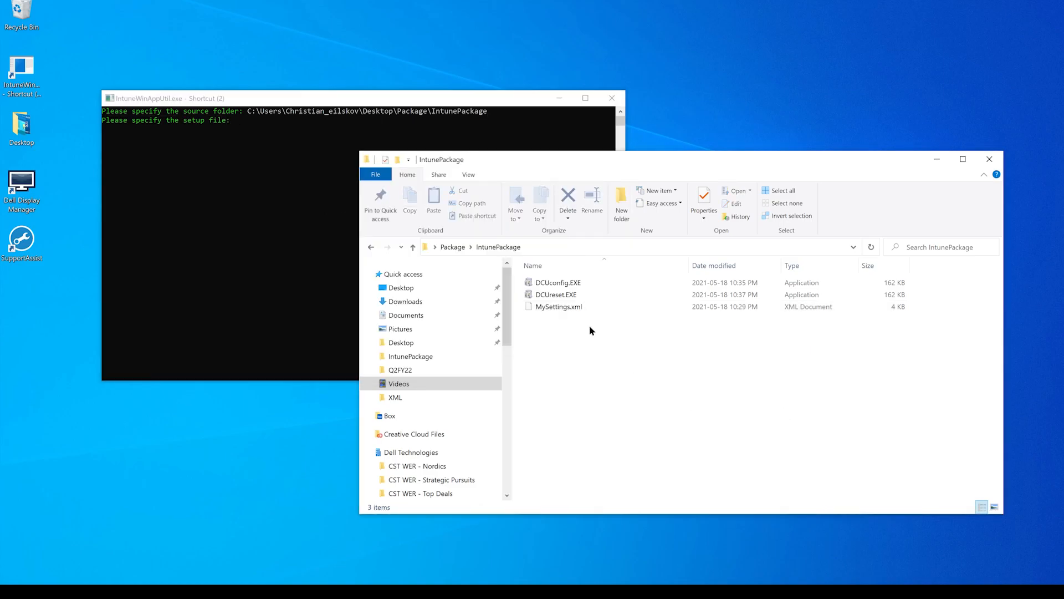
pyautogui.click(581, 284)
pyautogui.rightClick(580, 281)
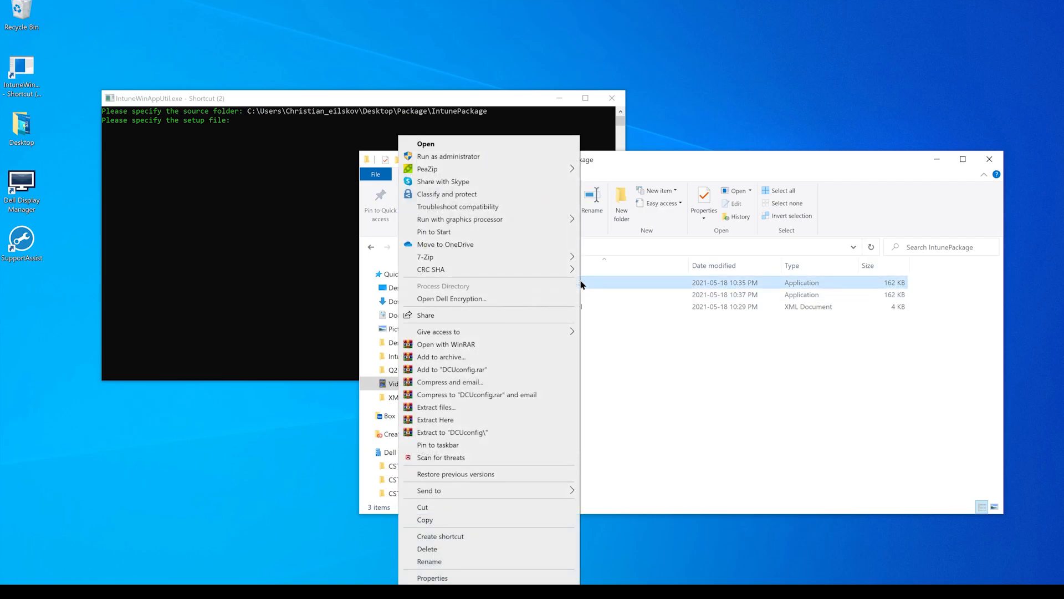
pyautogui.click(500, 560)
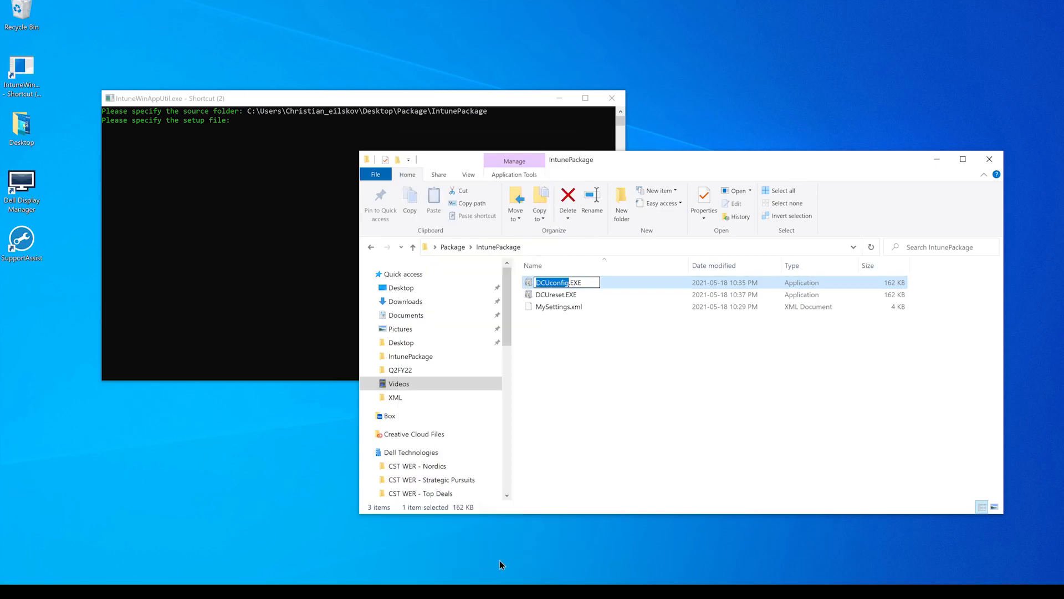
pyautogui.hotkey('shift', 'Right')
pyautogui.hotkey('shift', 'Right')
pyautogui.hotkey('shift', 'Right')
pyautogui.hotkey('shift', 'Right')
pyautogui.click(272, 101)
pyautogui.hotkey('ctrl', 'v')
pyautogui.press('Return')
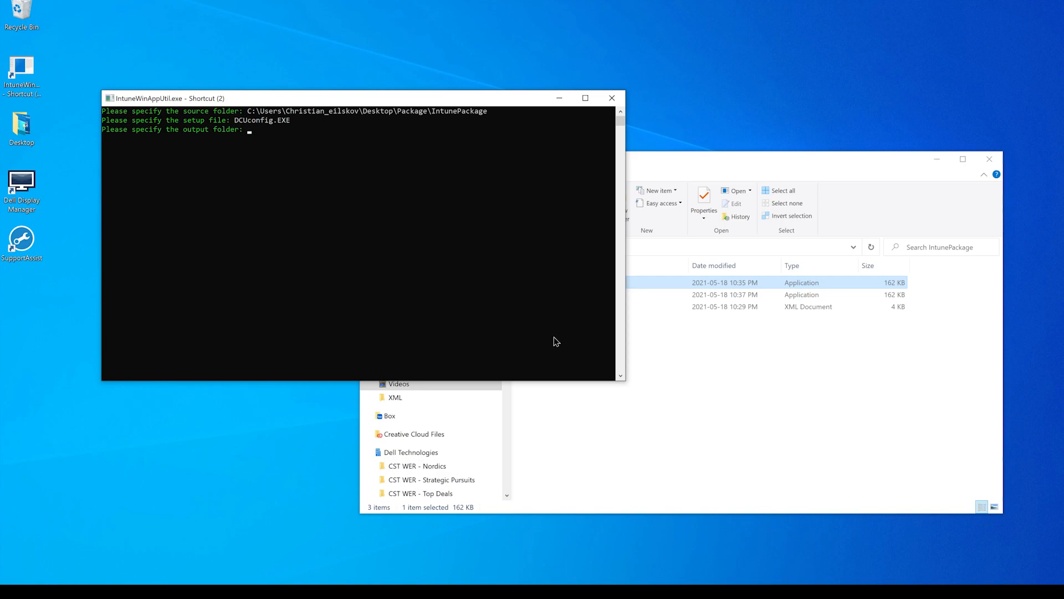
# - Specify the IntunePackage path as the output folder as well and answer n to specifying a catalog folder
pyautogui.click(791, 418)
pyautogui.click(607, 247)
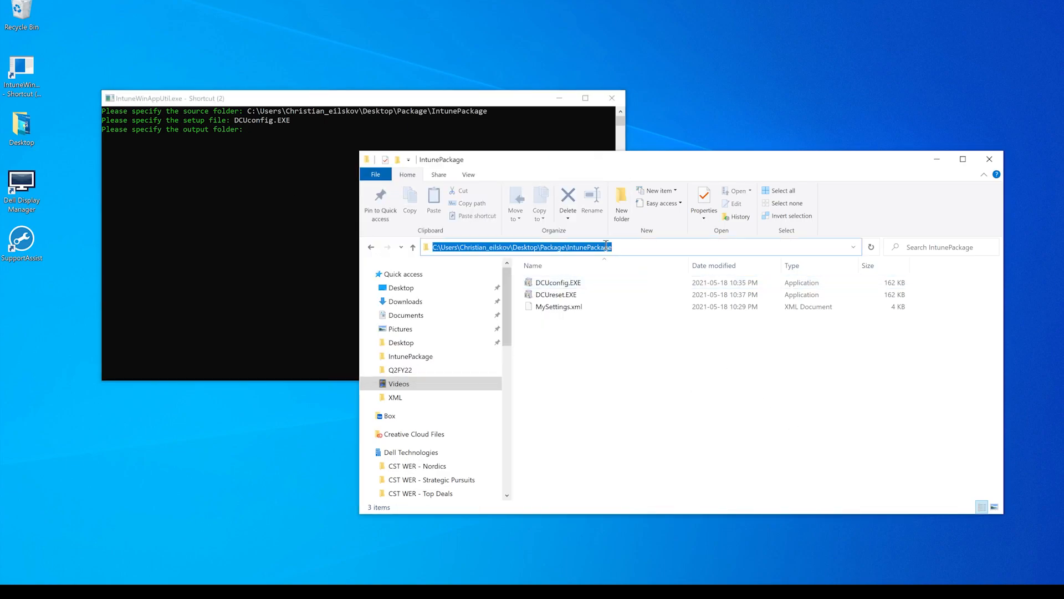
pyautogui.hotkey('ctrl', 'c')
pyautogui.click(289, 162)
pyautogui.hotkey('ctrl', 'v')
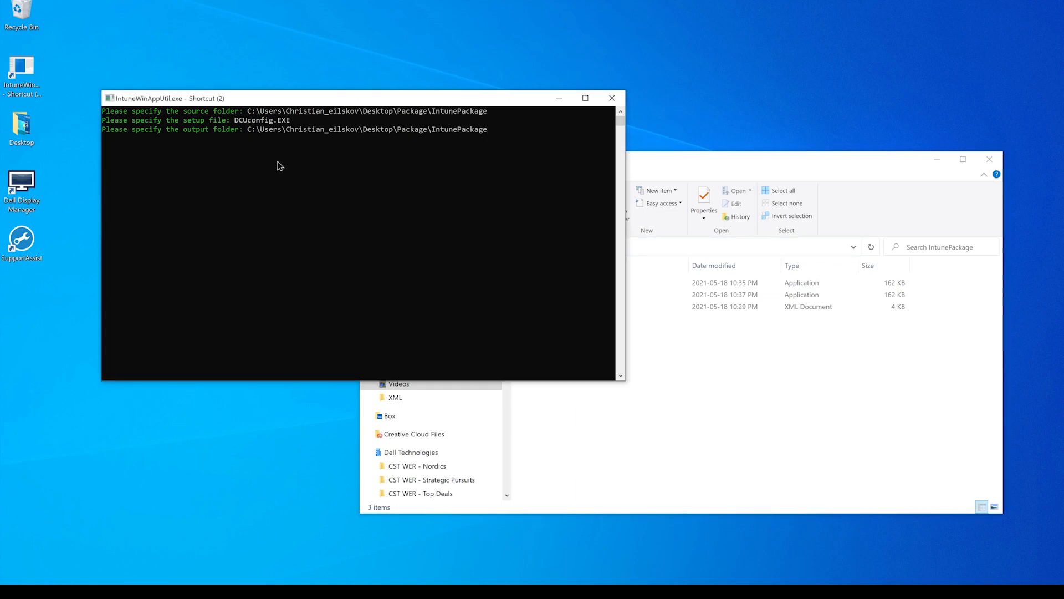
pyautogui.press('Return')
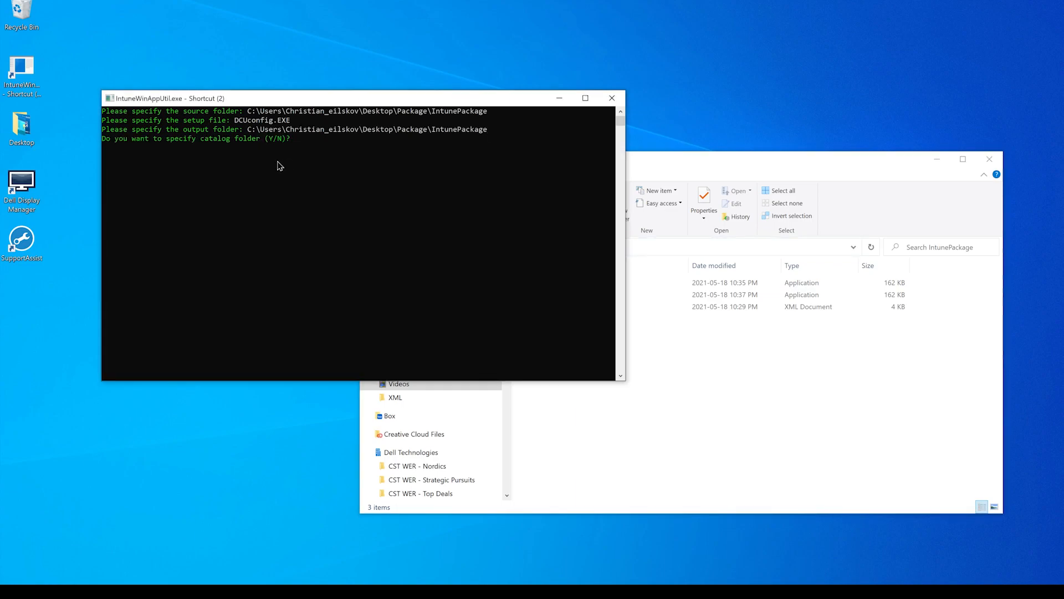
pyautogui.write('n')
pyautogui.press('Return')
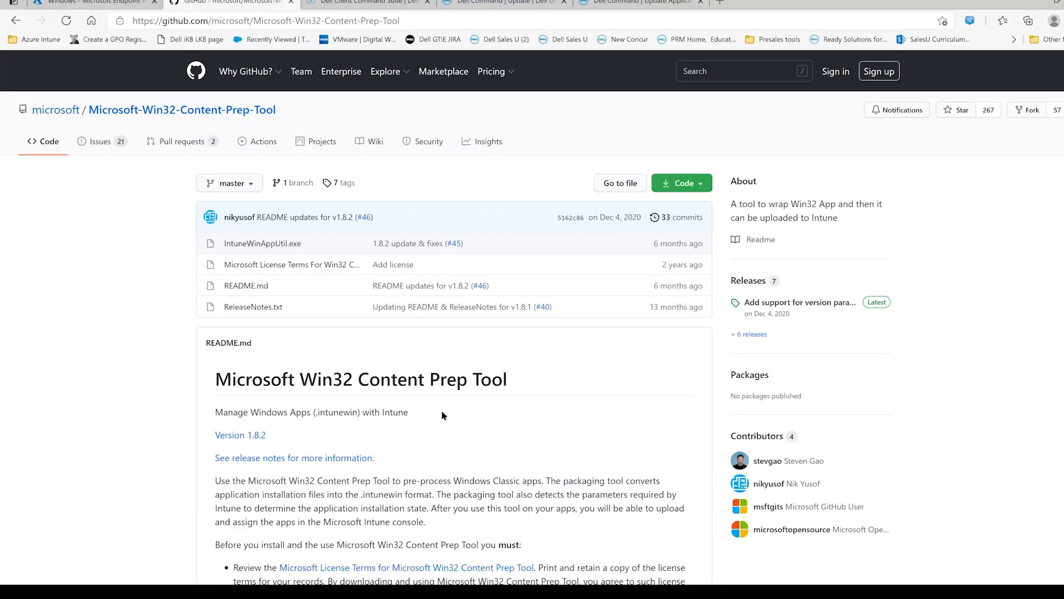
# - Switch to the Microsoft Endpoint Manager admin center and go from its home page to the Windows apps list
pyautogui.click(100, 5)
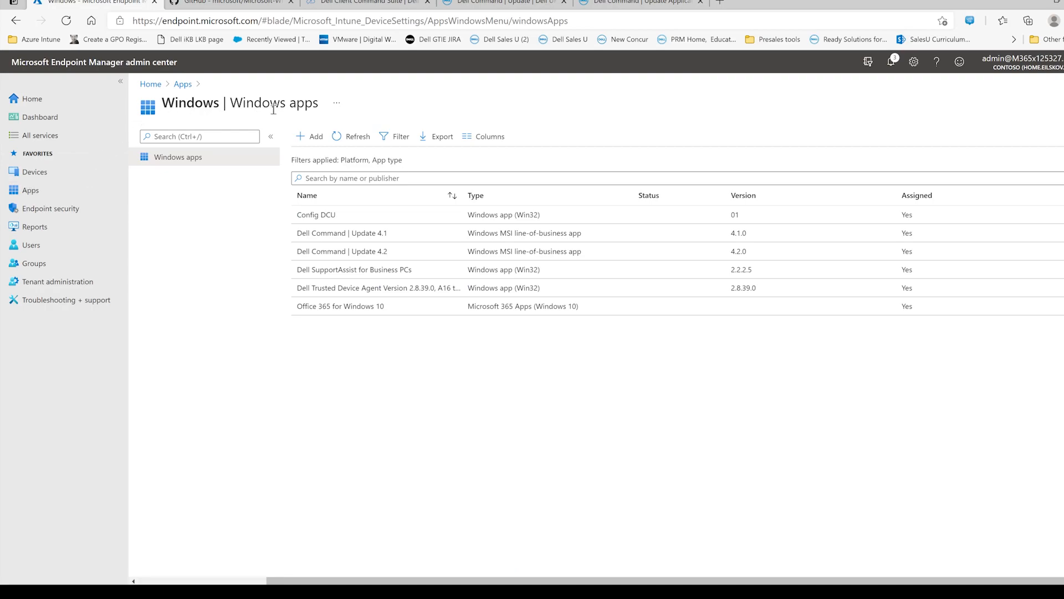
pyautogui.click(160, 87)
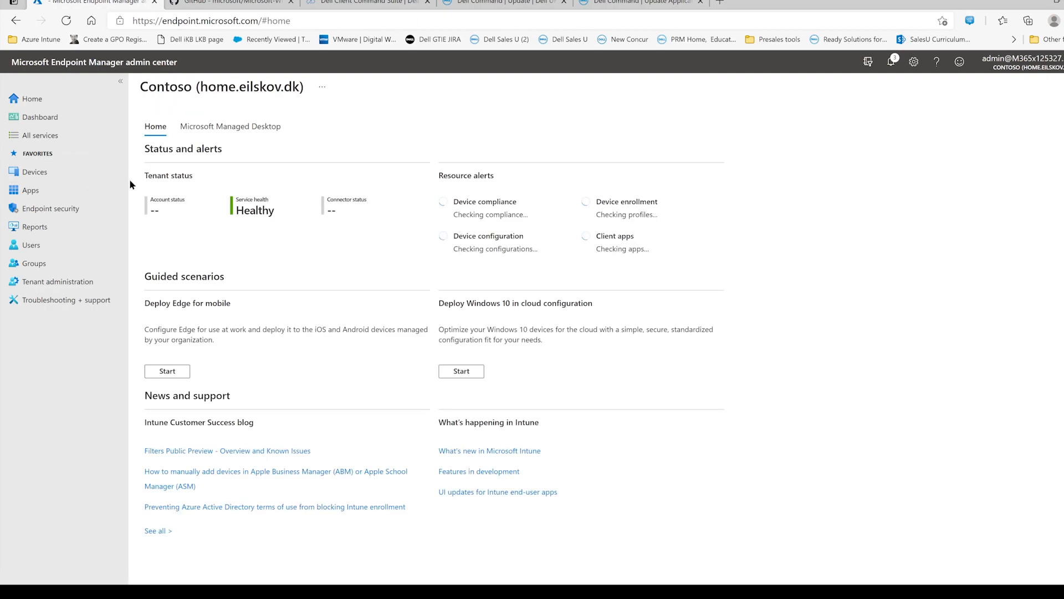
pyautogui.click(48, 192)
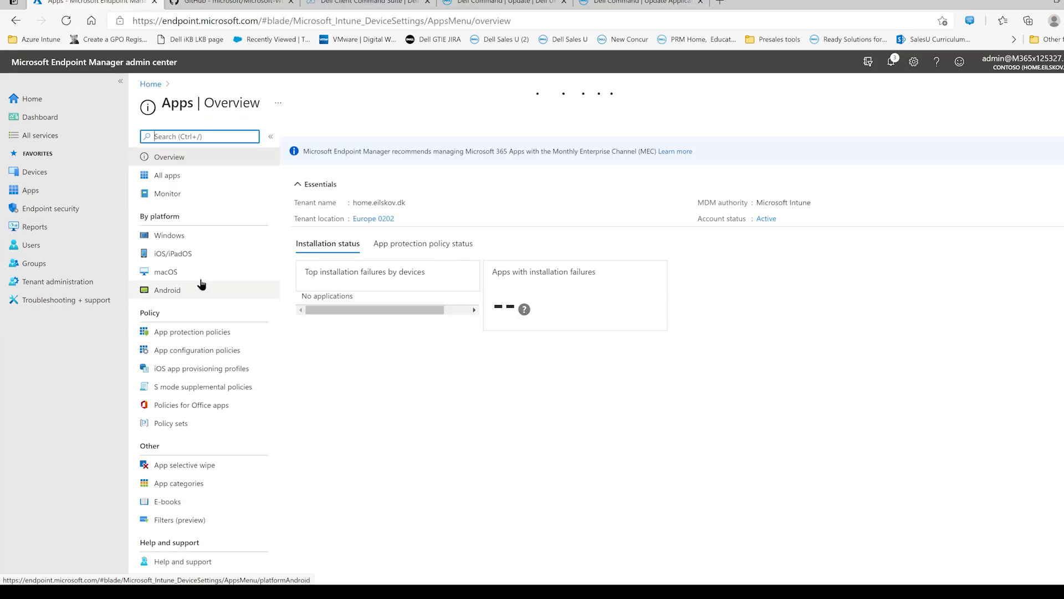
pyautogui.click(182, 235)
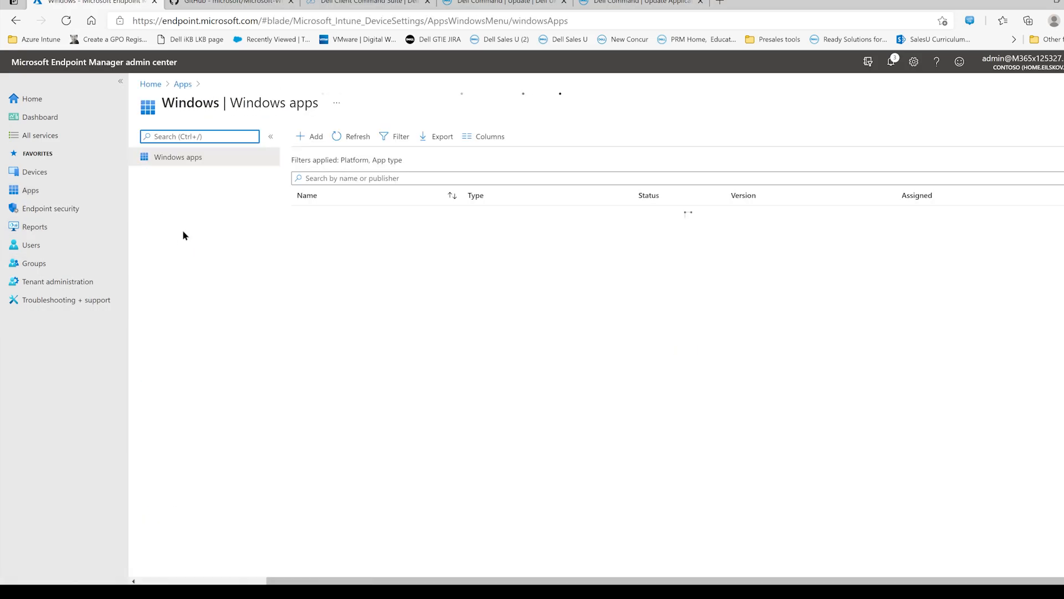
# - Start adding a new Windows app with the app type Line-of-business app
pyautogui.click(310, 136)
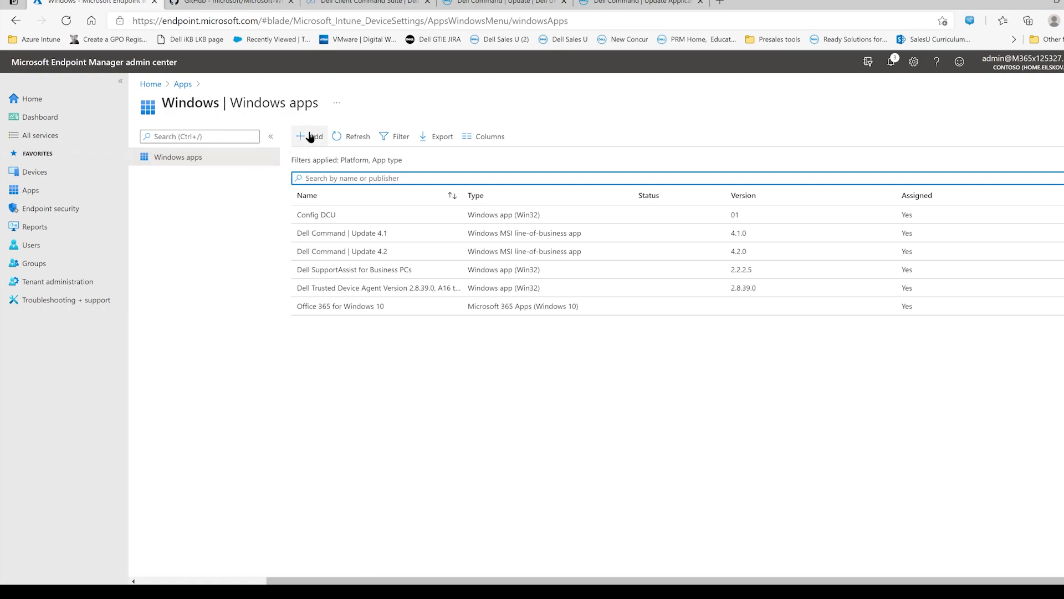
pyautogui.click(869, 142)
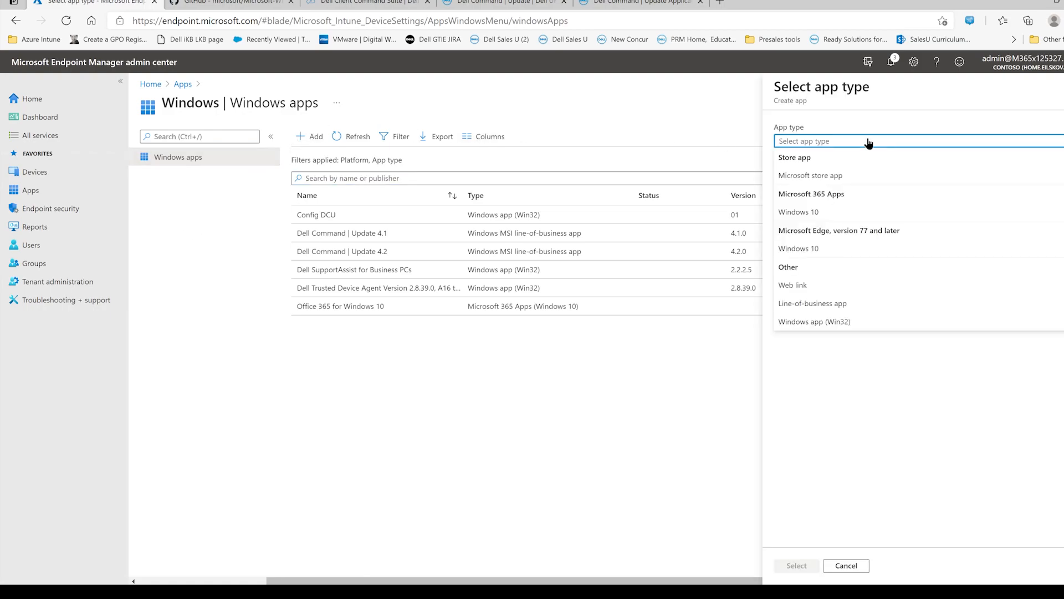
pyautogui.click(836, 304)
pyautogui.click(796, 566)
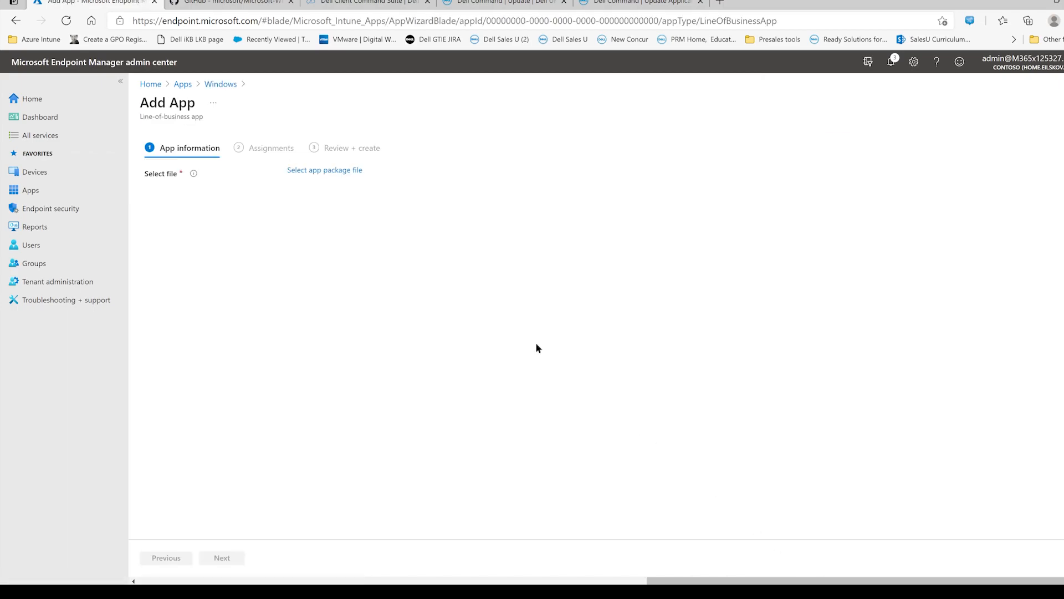
# - Choose DellCommandUpdate.msi from the MSI folder inside Package as the app package file and confirm it
pyautogui.click(321, 171)
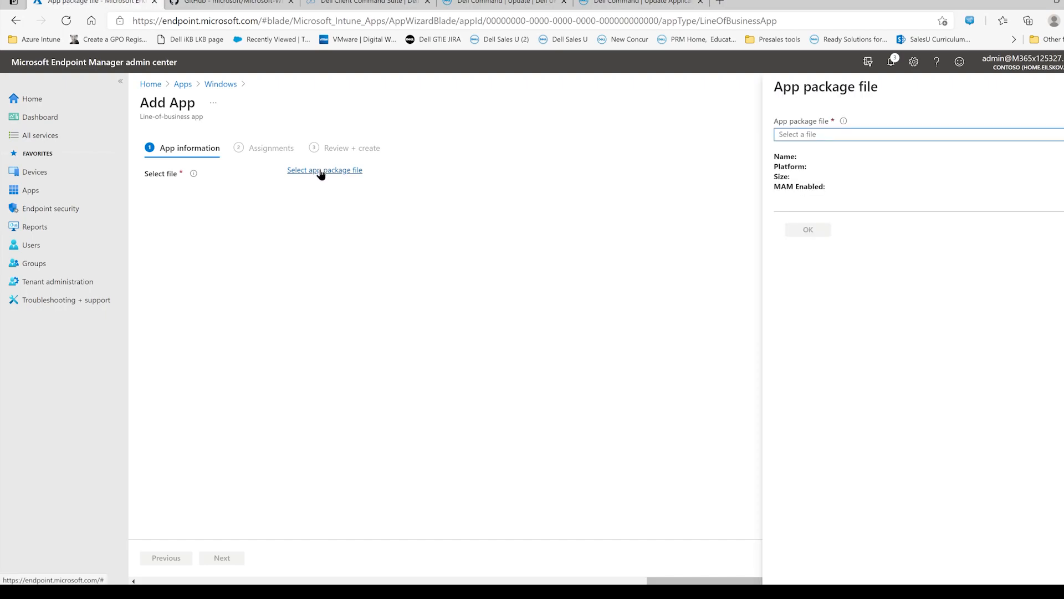
pyautogui.click(1010, 133)
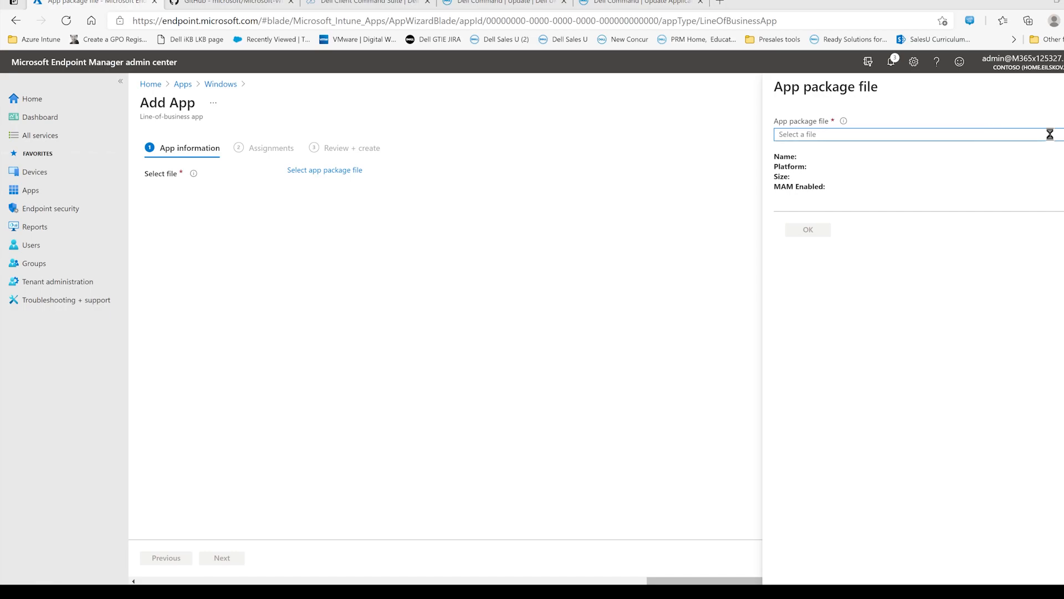
pyautogui.moveTo(229, 1); pyautogui.dragTo(661, 171)
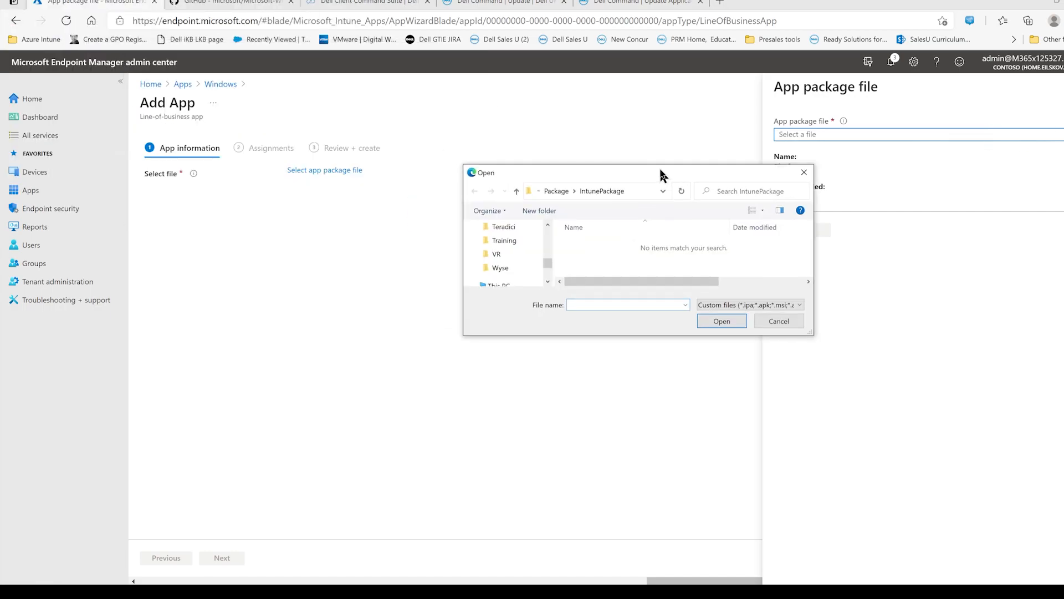
pyautogui.click(557, 190)
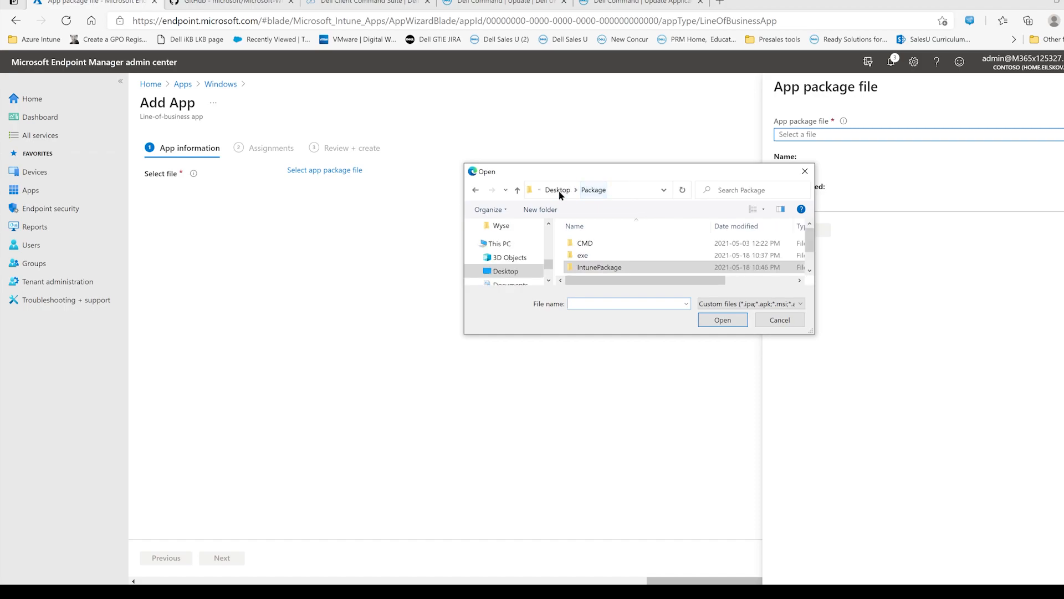
pyautogui.click(606, 257)
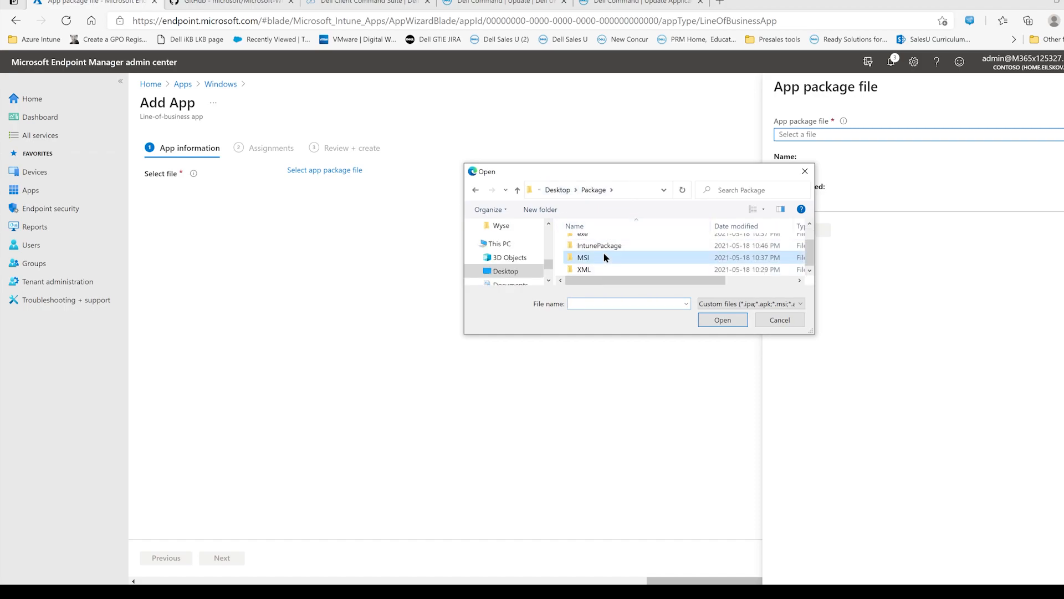
pyautogui.doubleClick(606, 257)
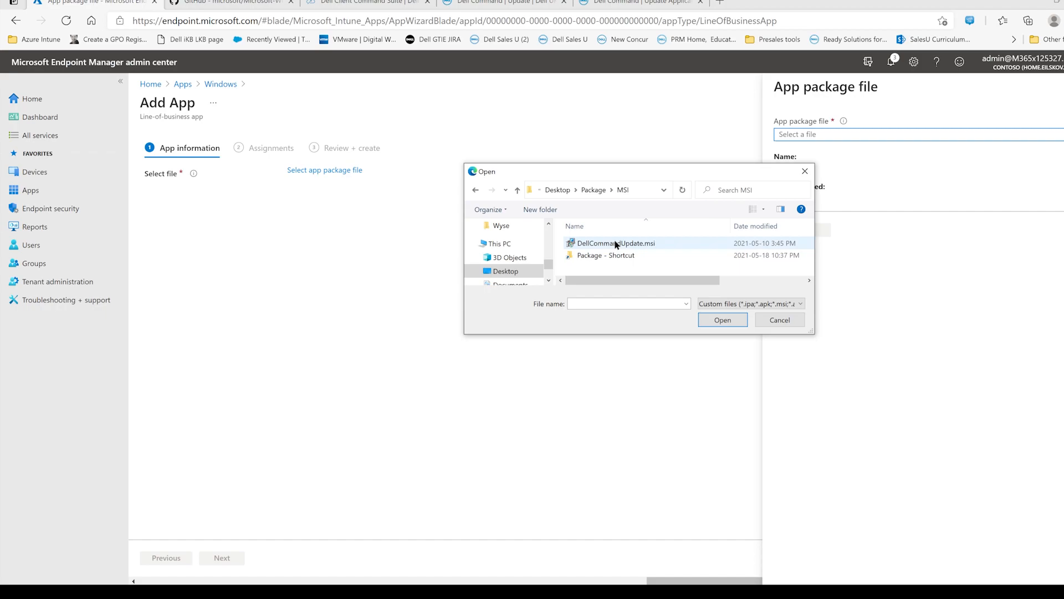
pyautogui.click(617, 245)
pyautogui.click(726, 319)
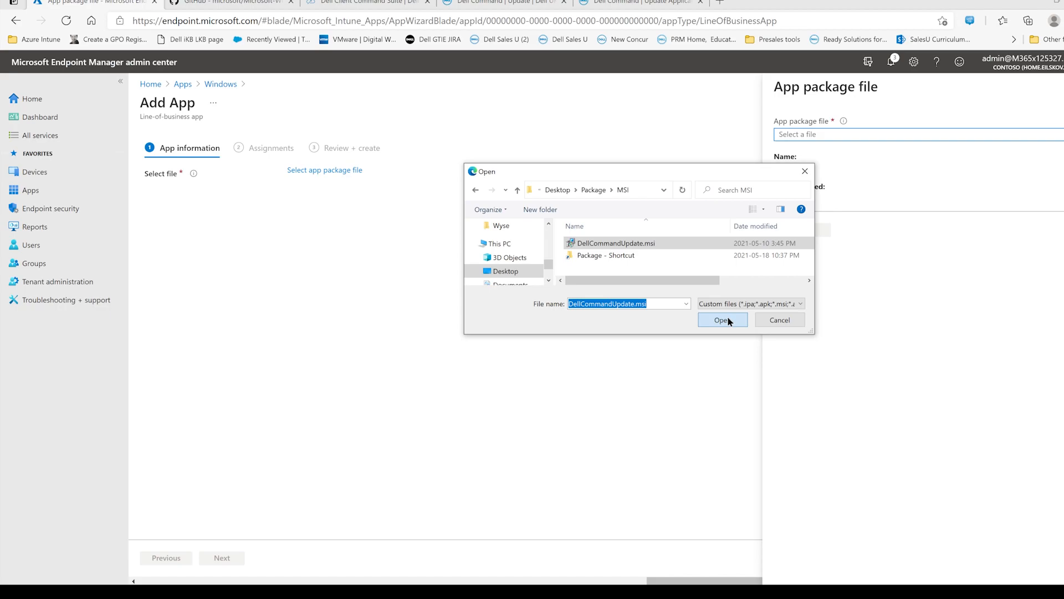
pyautogui.click(728, 319)
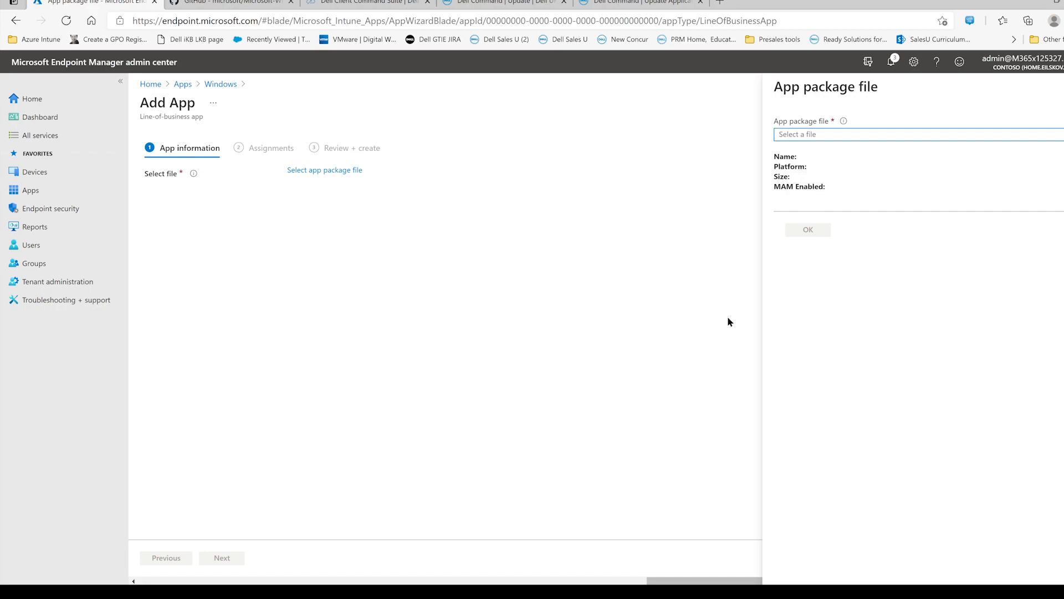
pyautogui.click(810, 230)
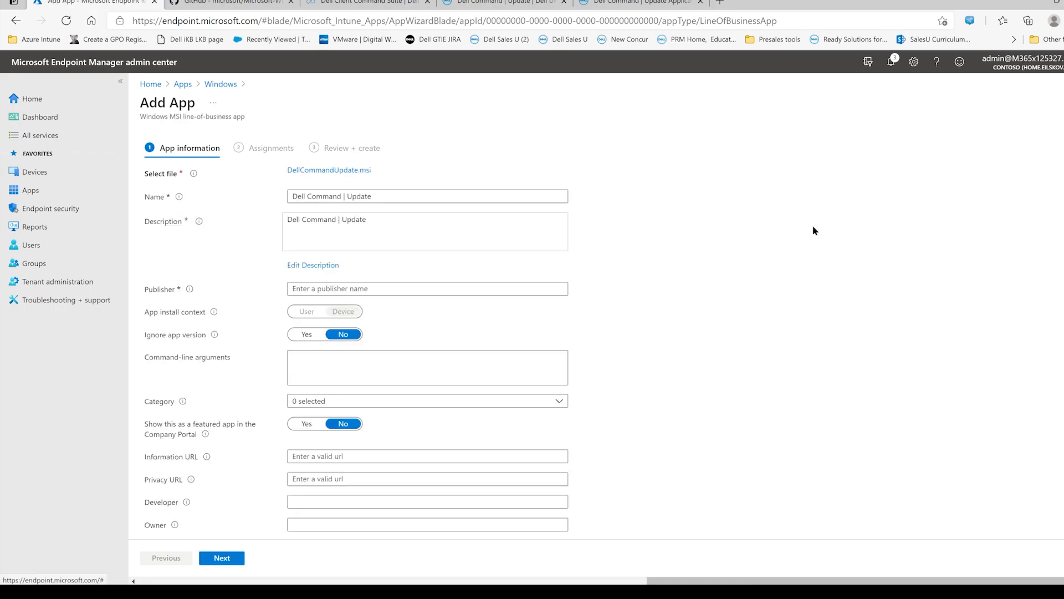
# - Add the version 4.2 to the app name so it reads Dell Command | Update 4.2
pyautogui.click(438, 200)
pyautogui.write('4.2')
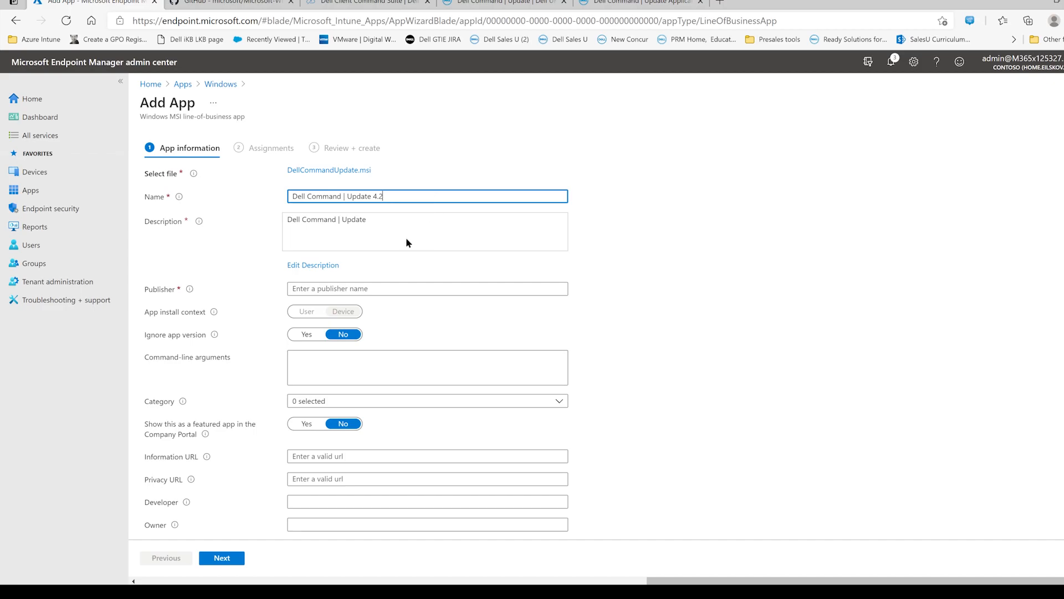
# - Extend the app description to Dell Command | Update 4.2 and enter Dell as the publisher
pyautogui.click(327, 265)
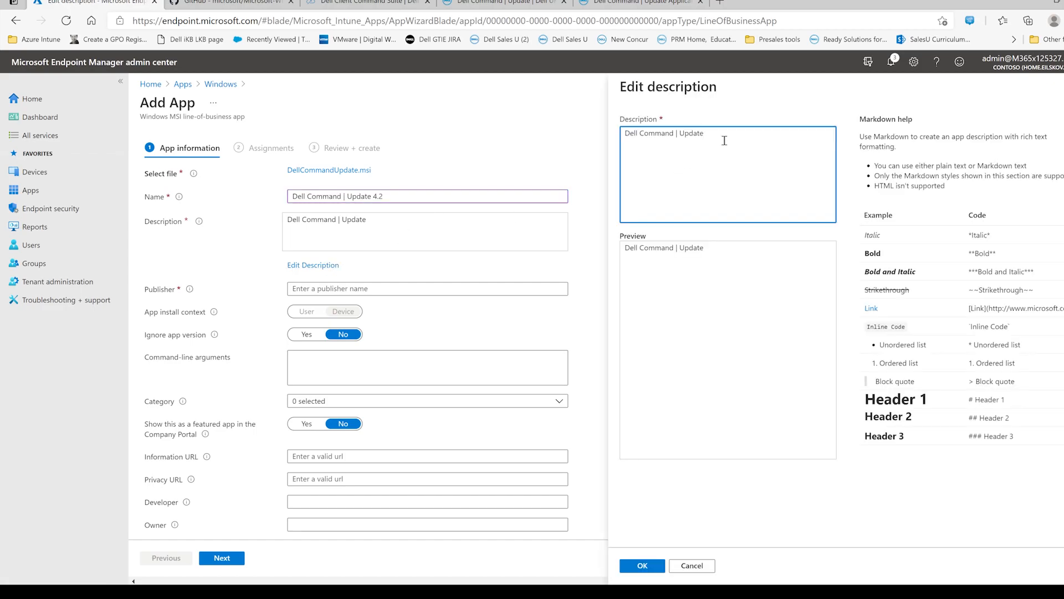
pyautogui.write('4.2')
pyautogui.click(641, 564)
pyautogui.click(328, 287)
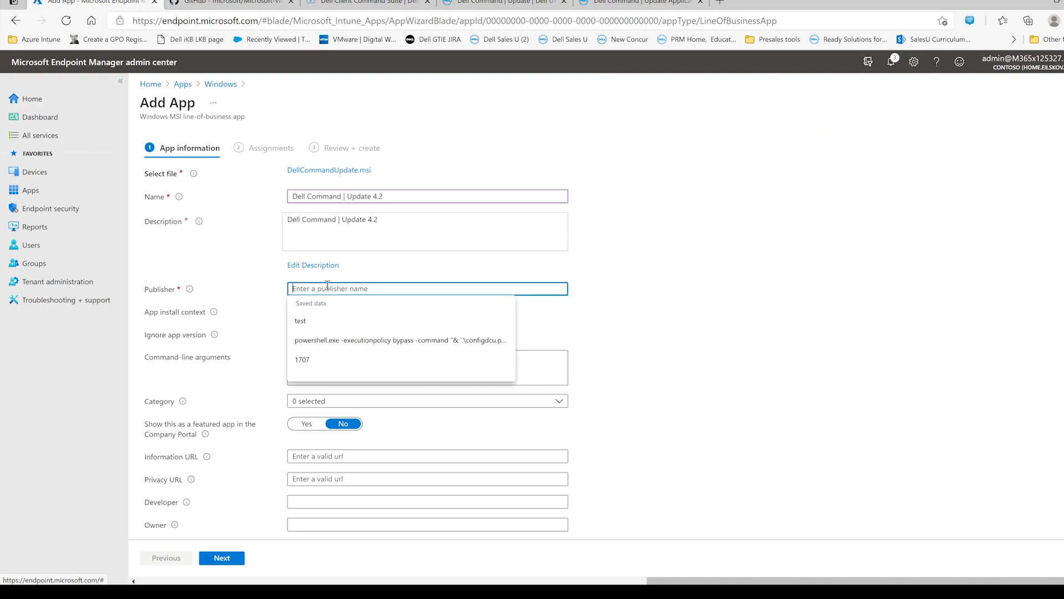
pyautogui.write('Dell')
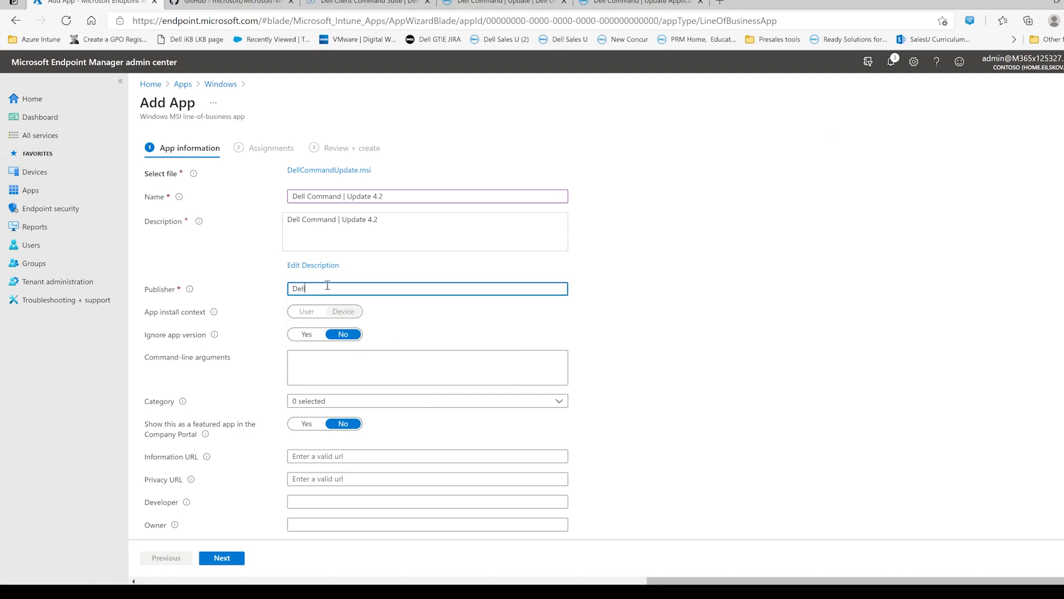
pyautogui.click(396, 313)
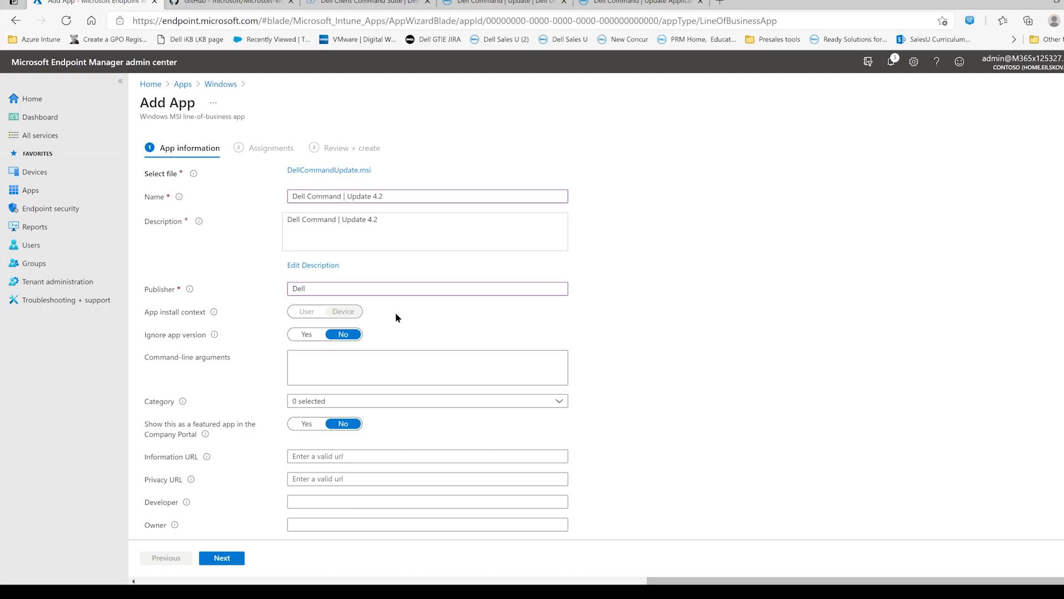
# - Set Ignore app version to Yes, assign the Computer management category, and continue to the assignments
pyautogui.click(305, 334)
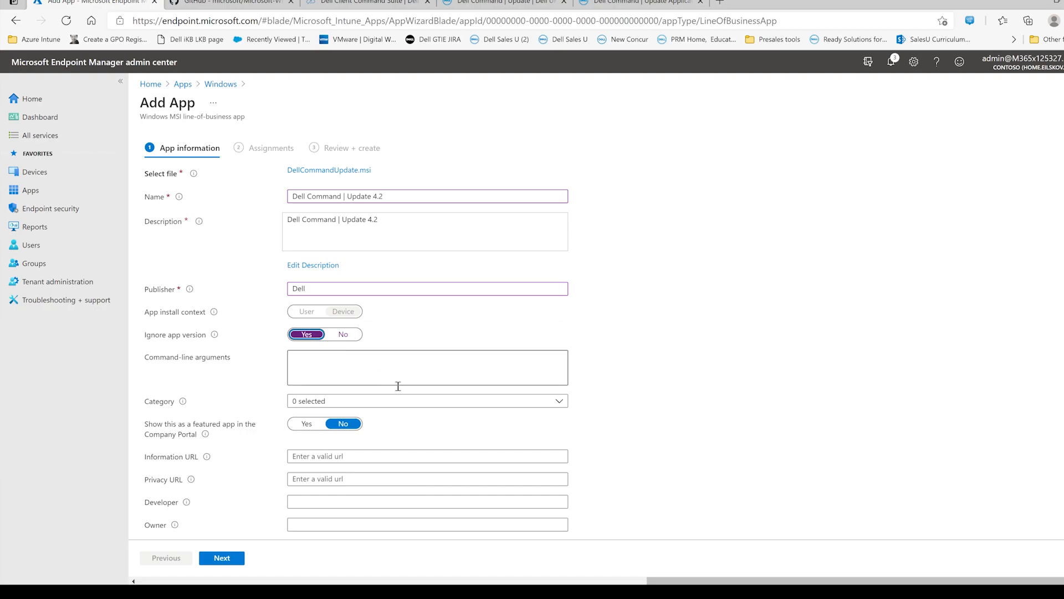
pyautogui.click(414, 401)
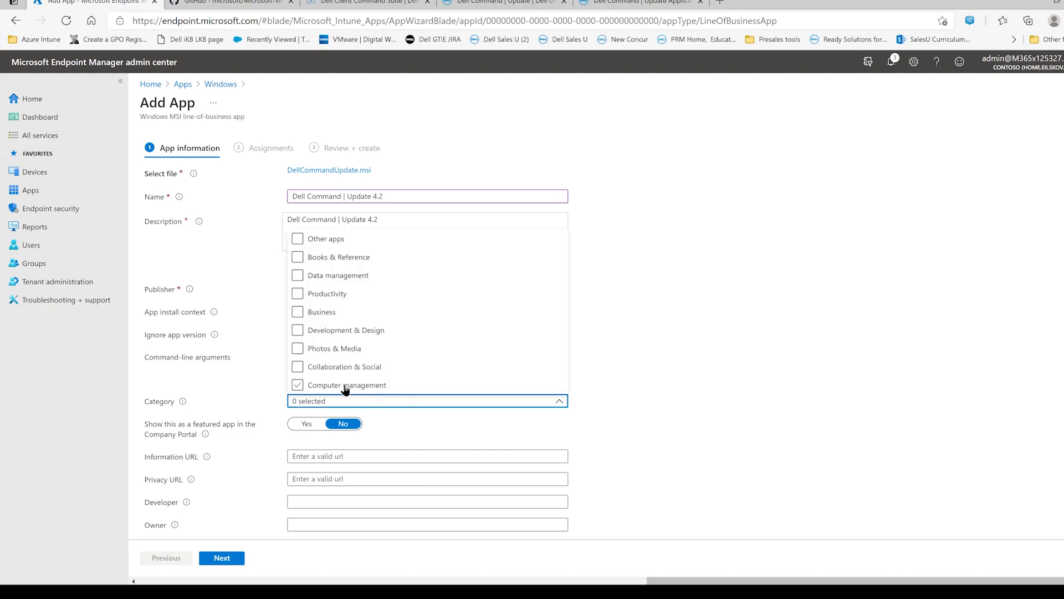
pyautogui.click(300, 385)
pyautogui.click(727, 363)
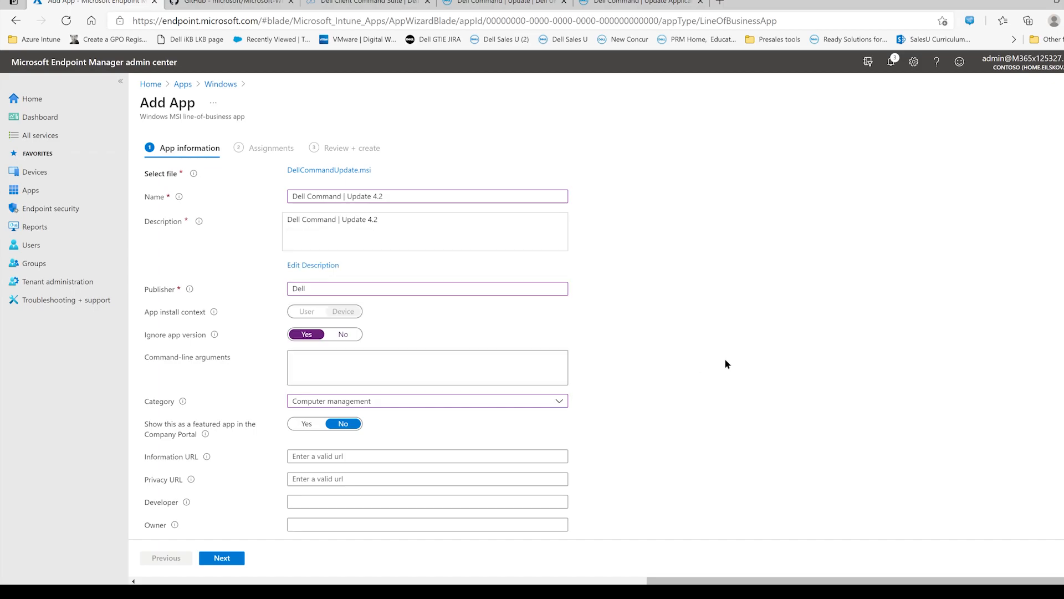
pyautogui.scroll(-3, 621, 454)
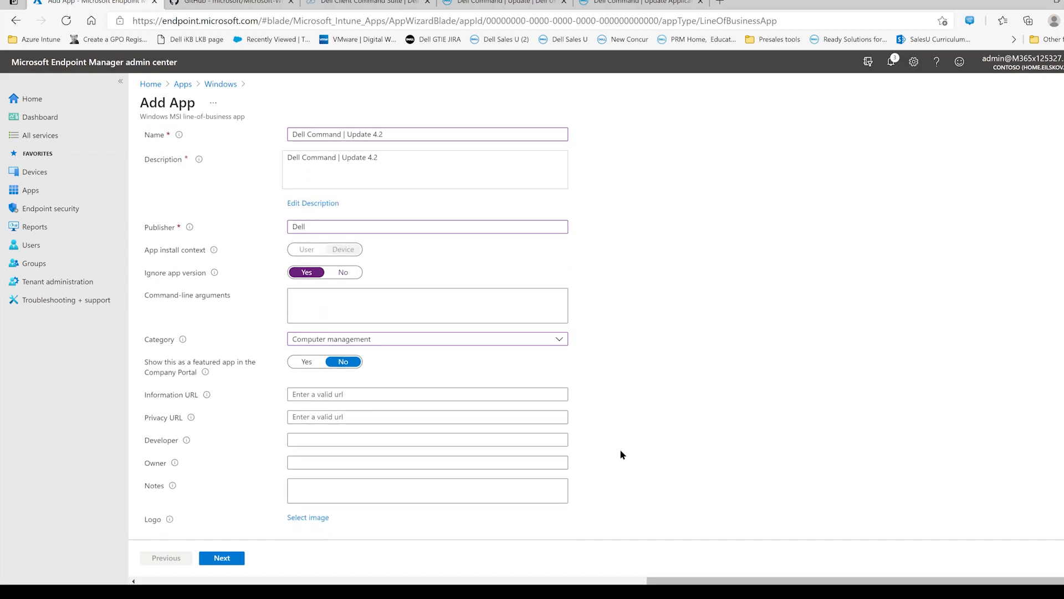
pyautogui.click(231, 558)
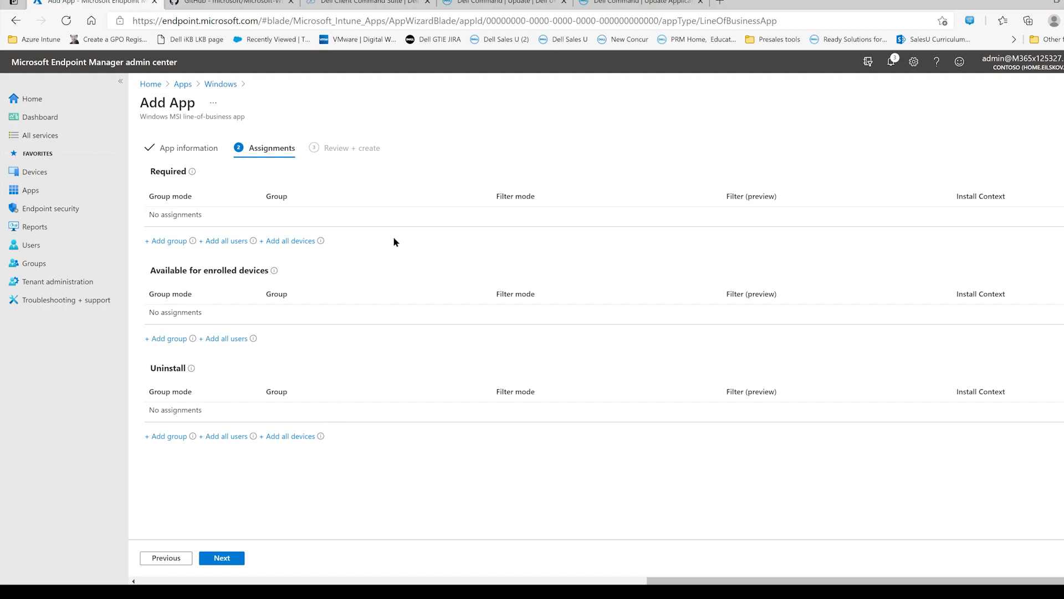
# - Assign the app as required to the Dell PCs group and create it, checking the upload notification
pyautogui.click(161, 241)
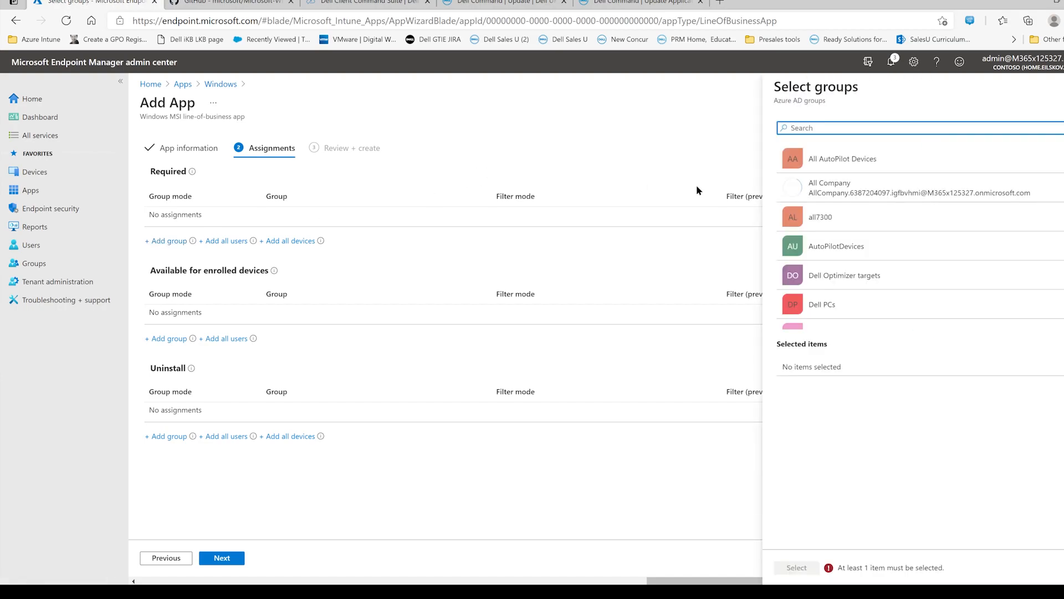
pyautogui.scroll(-2, 863, 221)
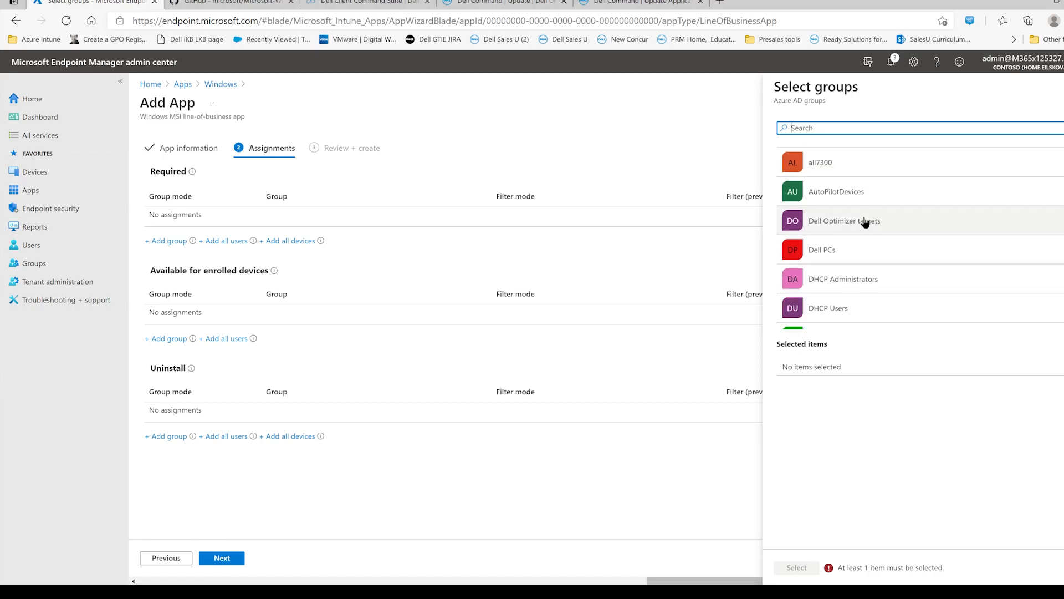
pyautogui.click(866, 253)
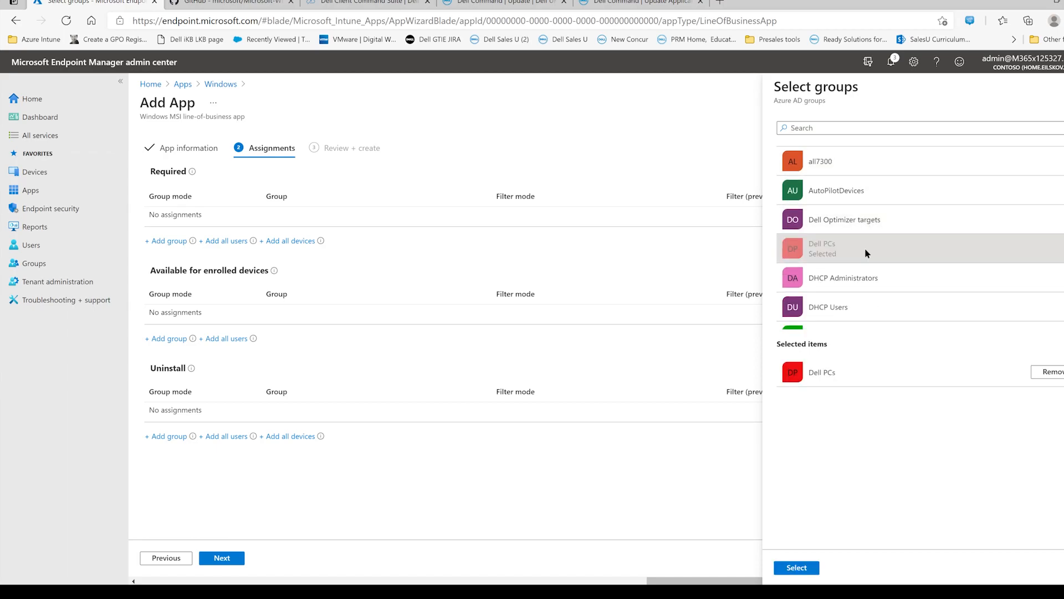
pyautogui.click(807, 569)
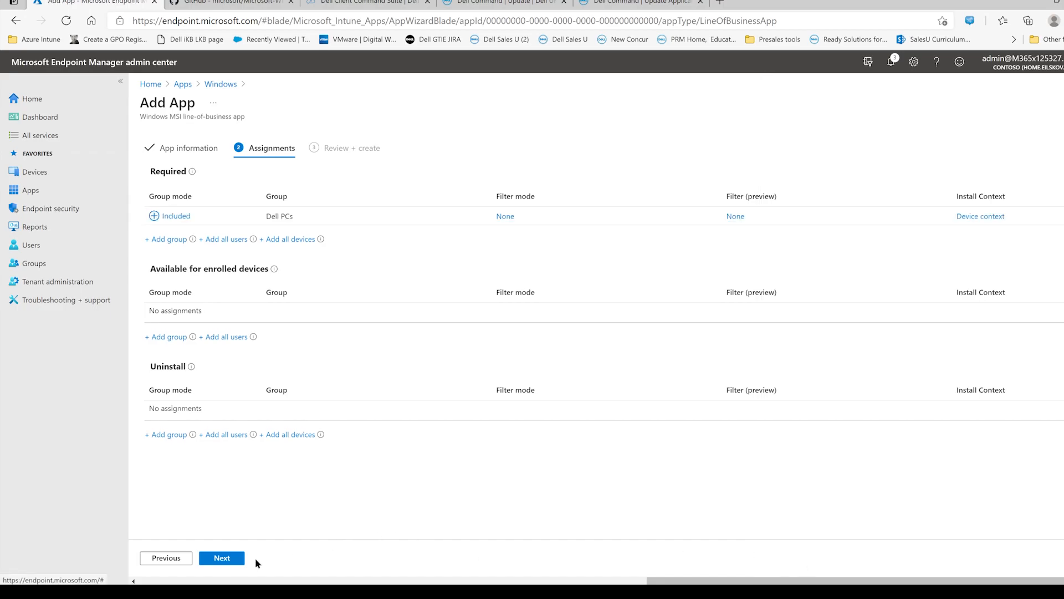
pyautogui.click(222, 559)
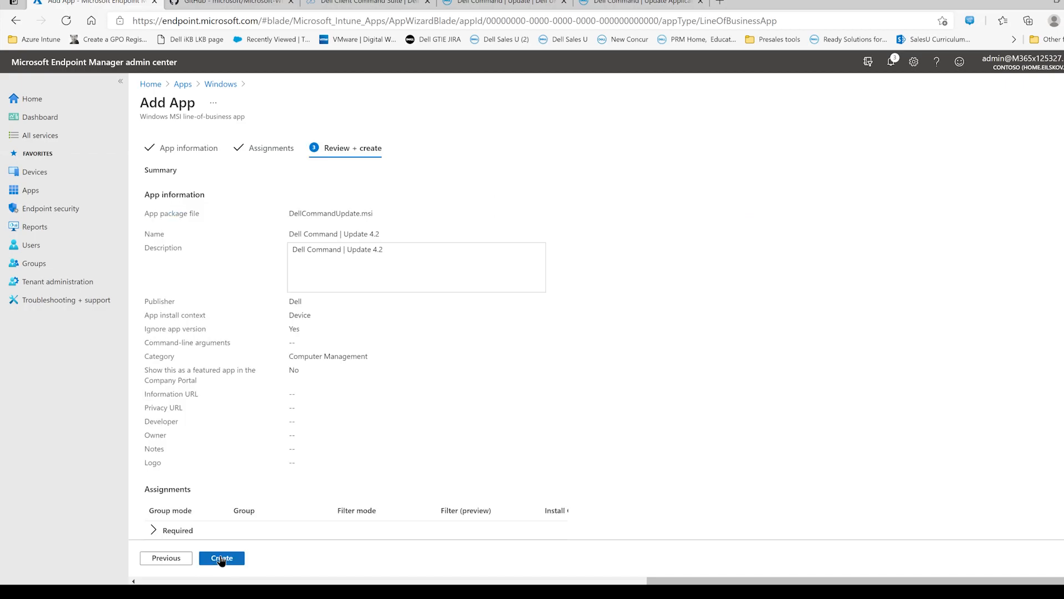
pyautogui.click(229, 558)
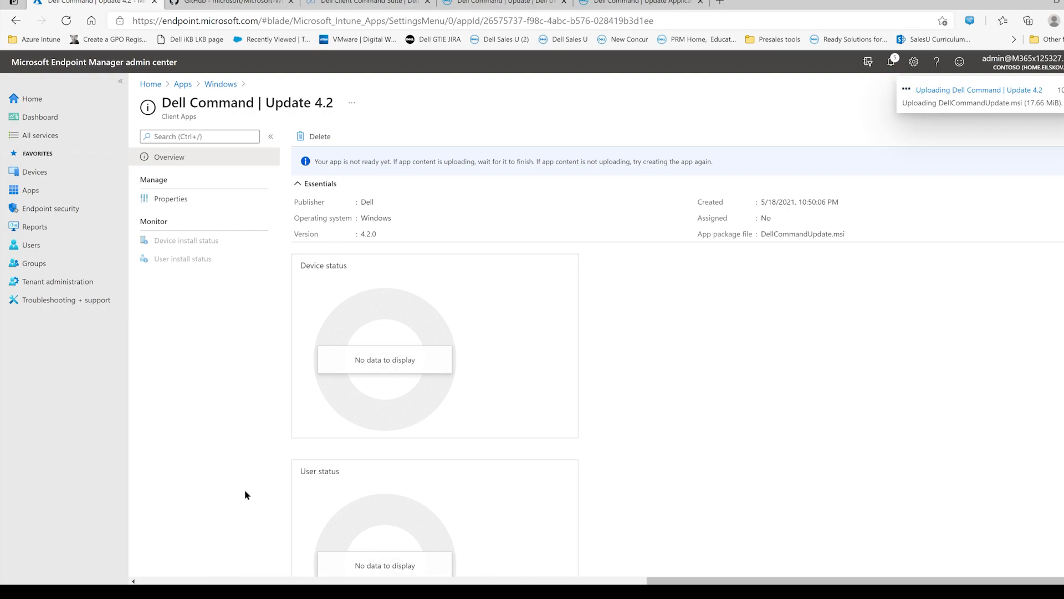
pyautogui.click(986, 93)
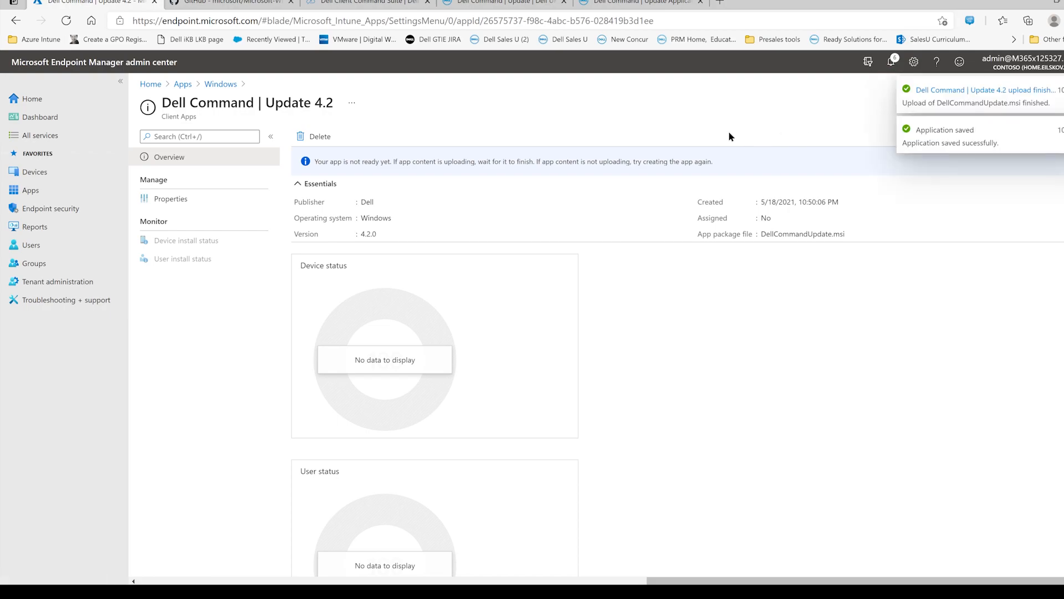
# - Open the Windows apps list from the Apps overview to check the newly added app
pyautogui.click(47, 196)
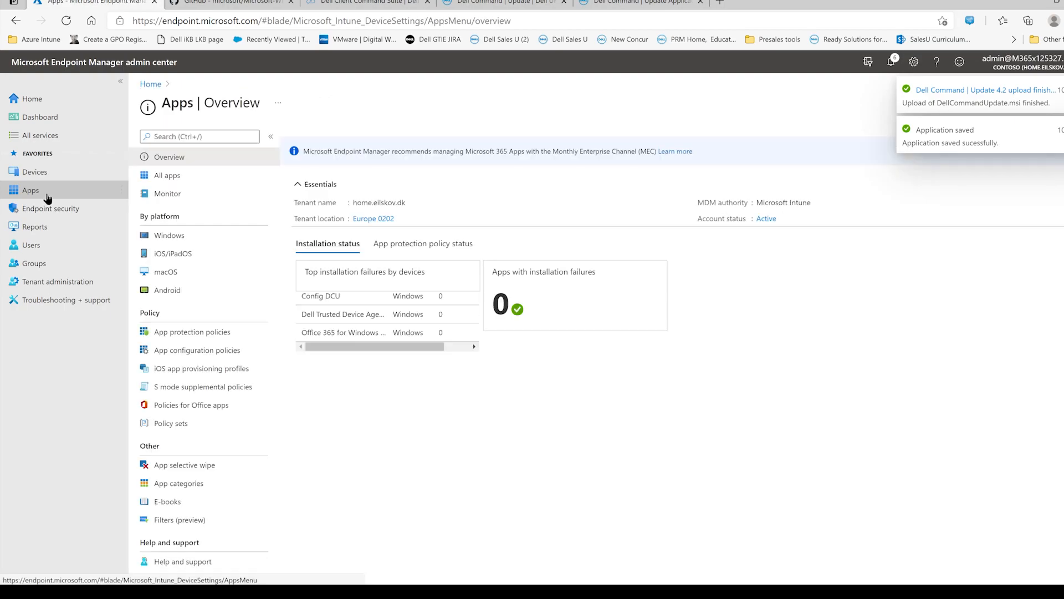
pyautogui.click(174, 237)
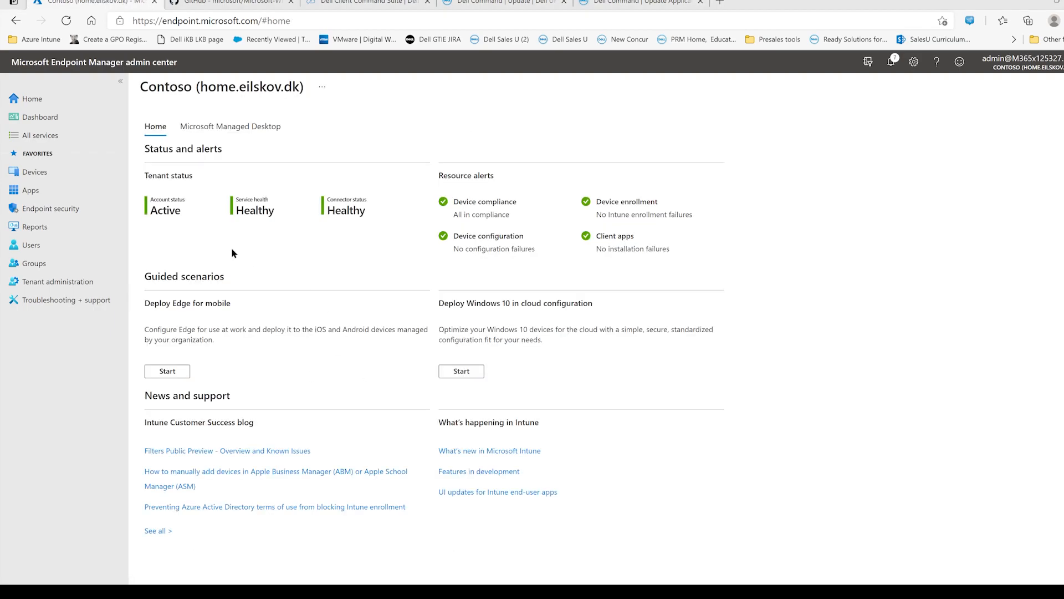
pyautogui.click(33, 190)
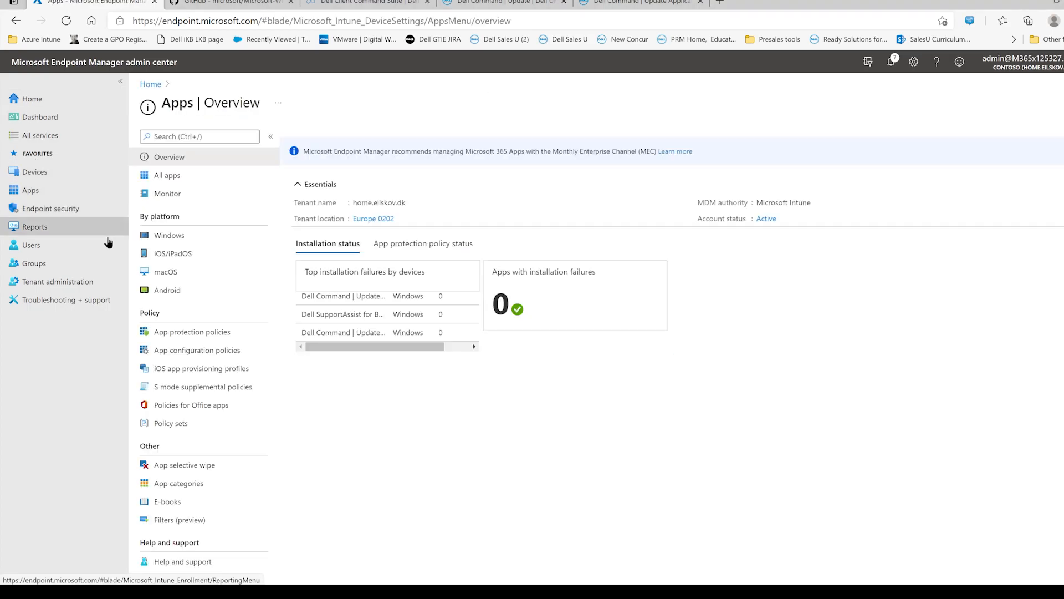
pyautogui.click(172, 236)
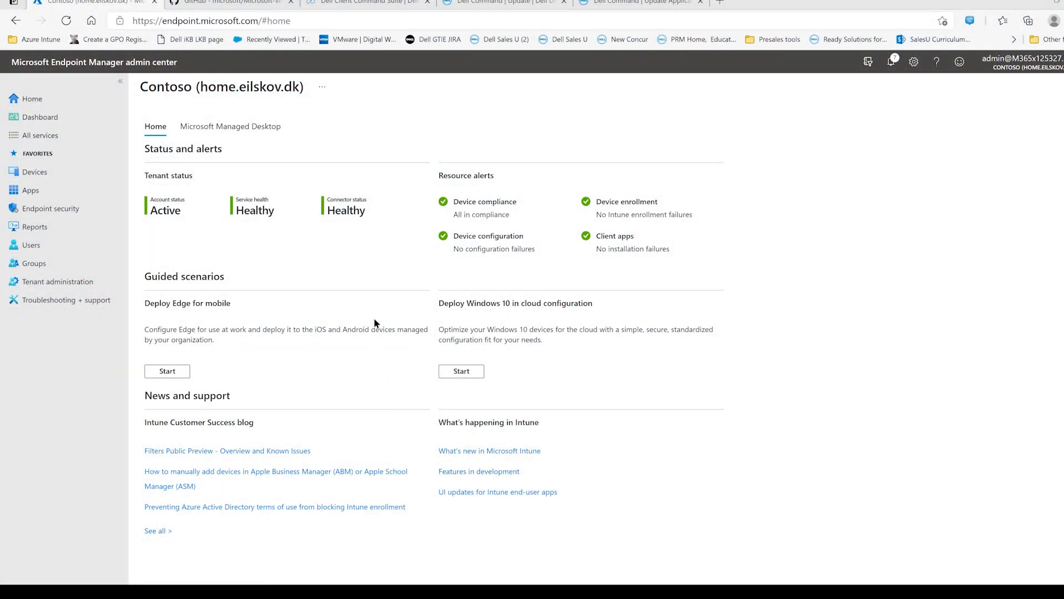
# - Return to the Windows apps list and start adding a new app of type Windows app (Win32)
pyautogui.click(31, 192)
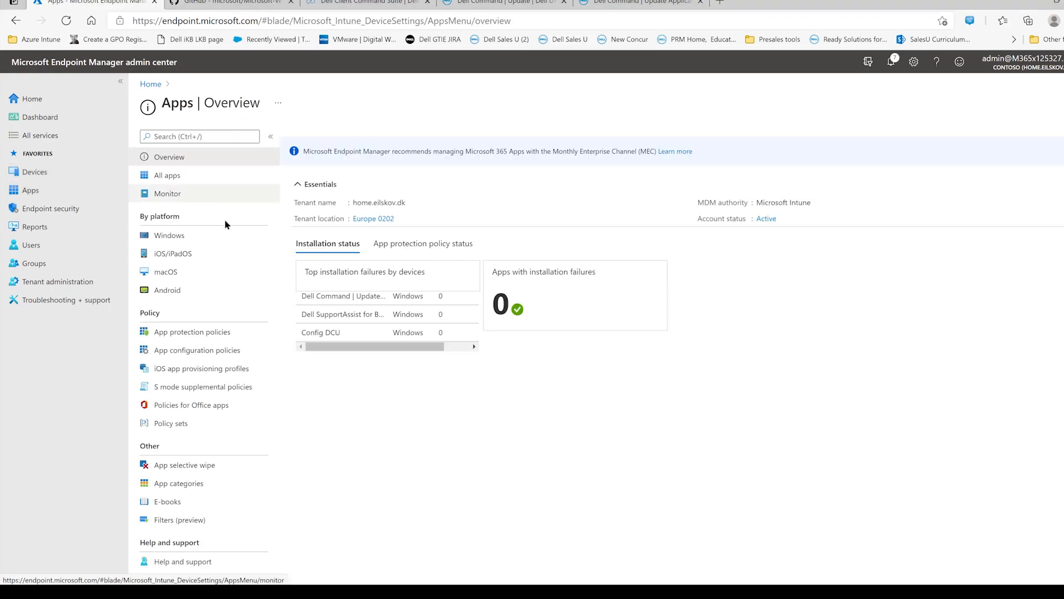
pyautogui.click(198, 235)
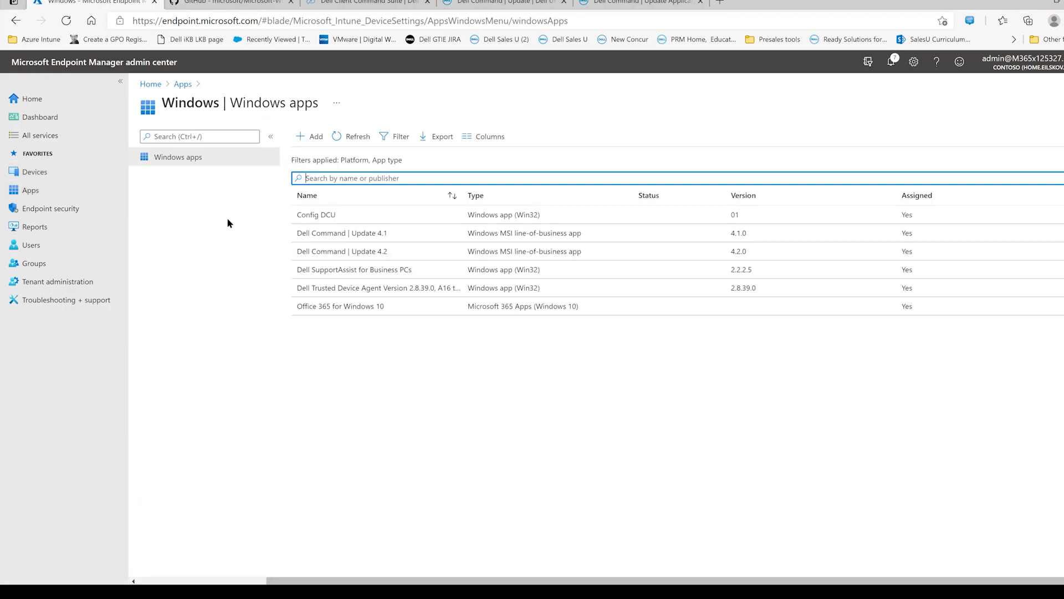
pyautogui.click(310, 137)
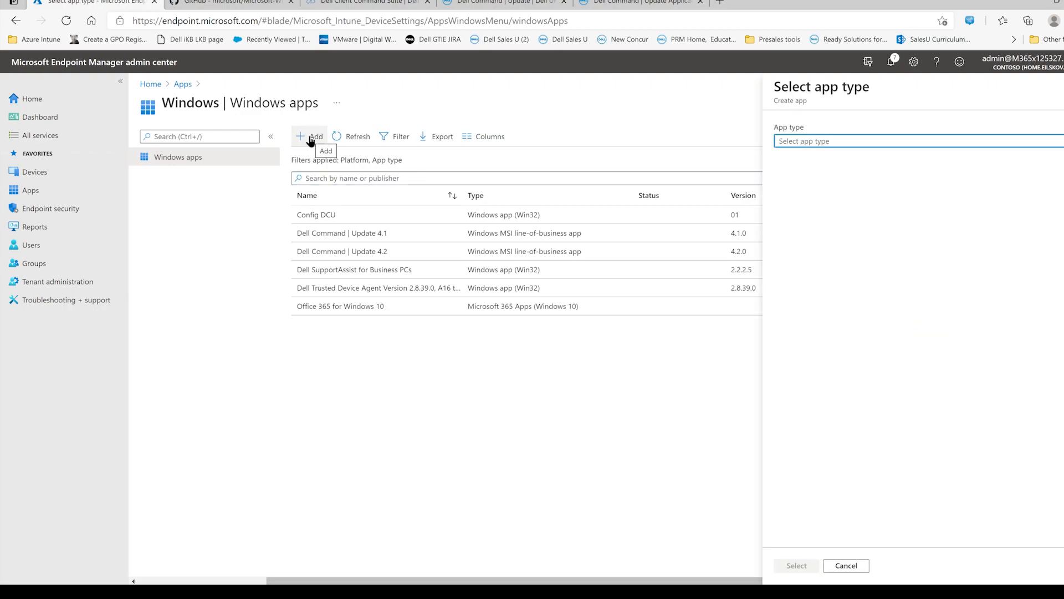
pyautogui.click(833, 142)
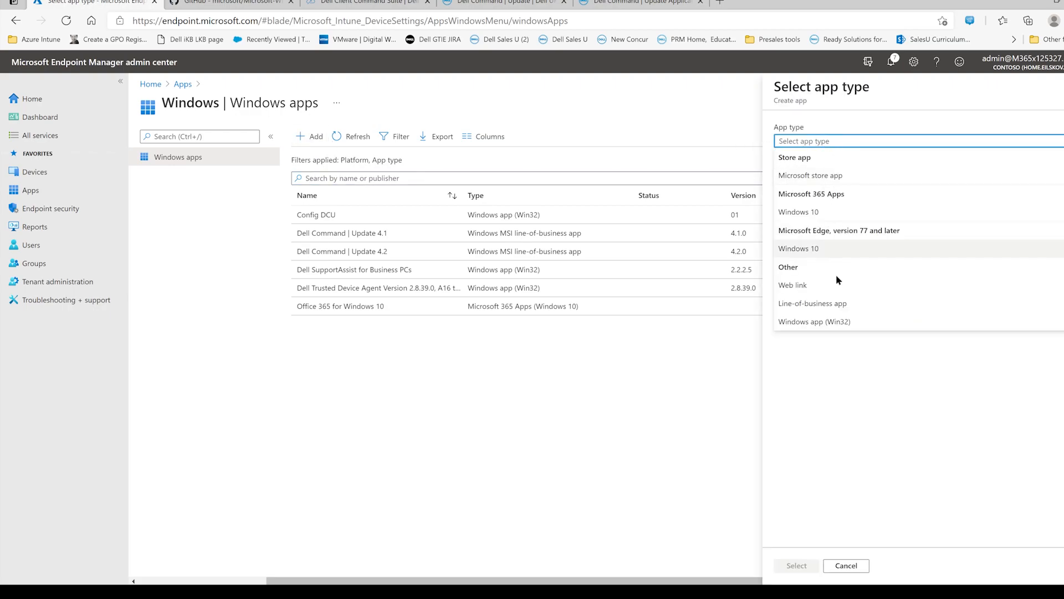
pyautogui.click(841, 324)
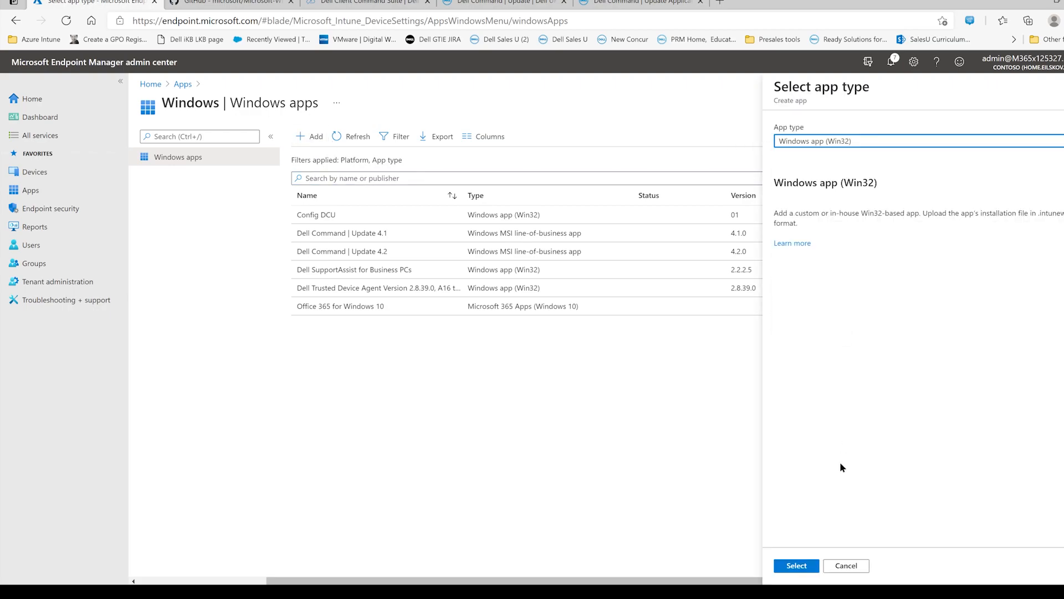
pyautogui.click(796, 568)
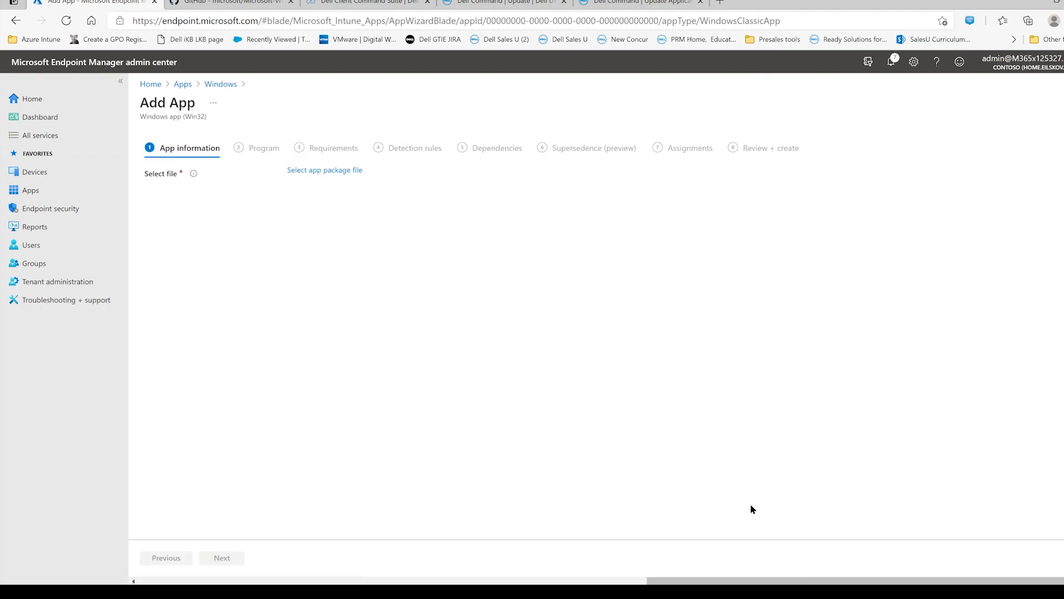
# - Choose DCUconfig.intunewin from the IntunePackage folder inside Package as the app package file and confirm it
pyautogui.click(327, 171)
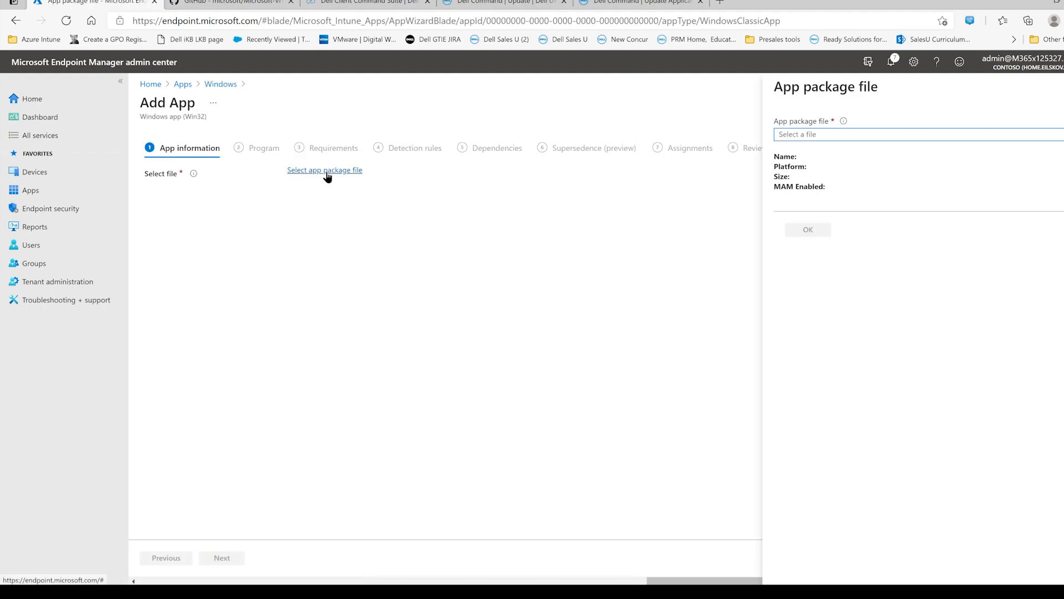
pyautogui.click(887, 136)
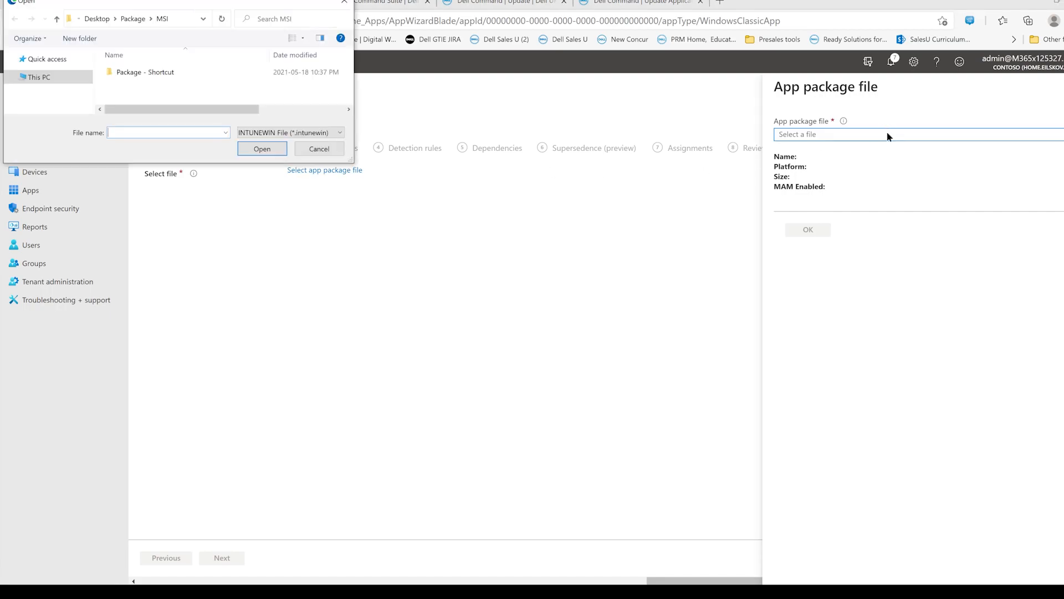
pyautogui.click(138, 18)
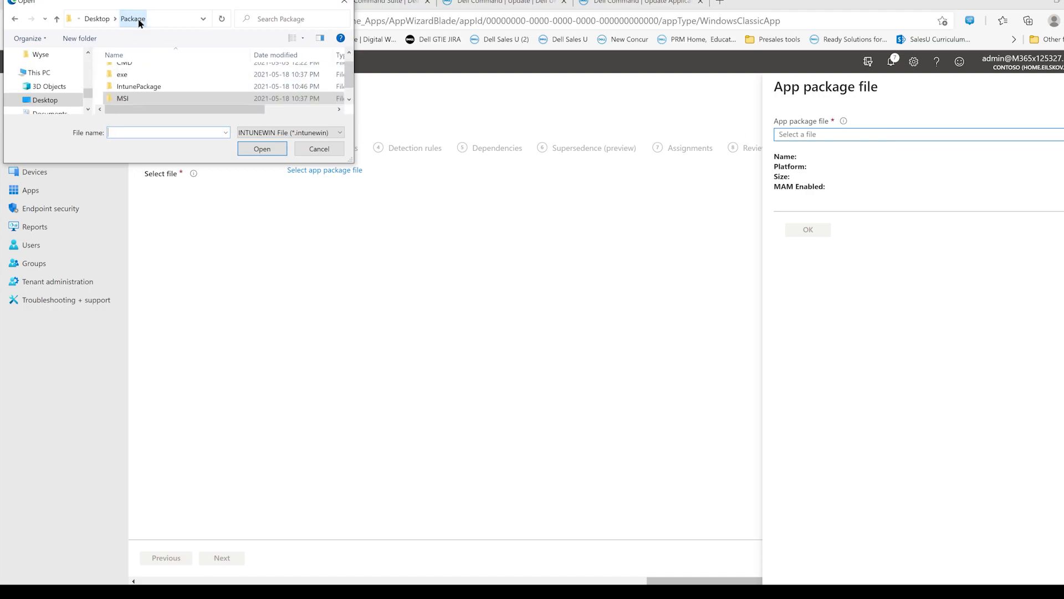
pyautogui.click(153, 87)
pyautogui.doubleClick(152, 86)
pyautogui.click(158, 73)
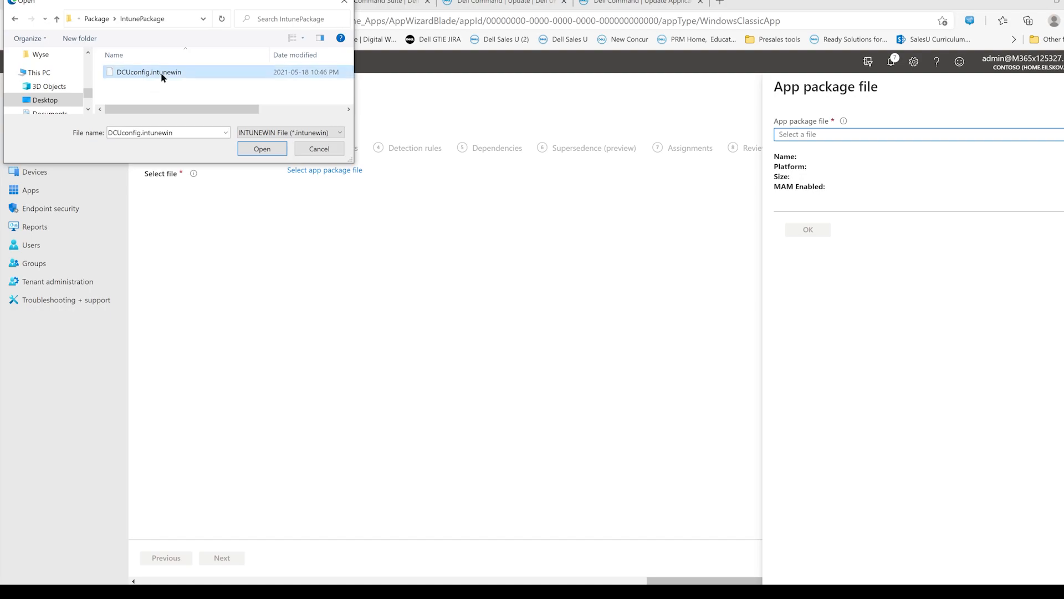
pyautogui.click(261, 150)
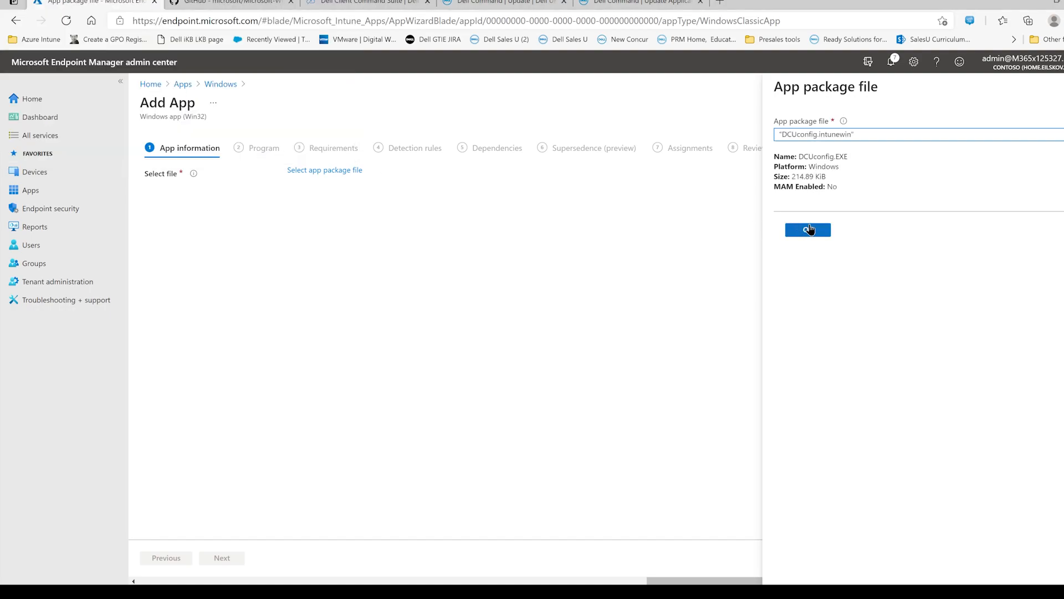
pyautogui.click(809, 229)
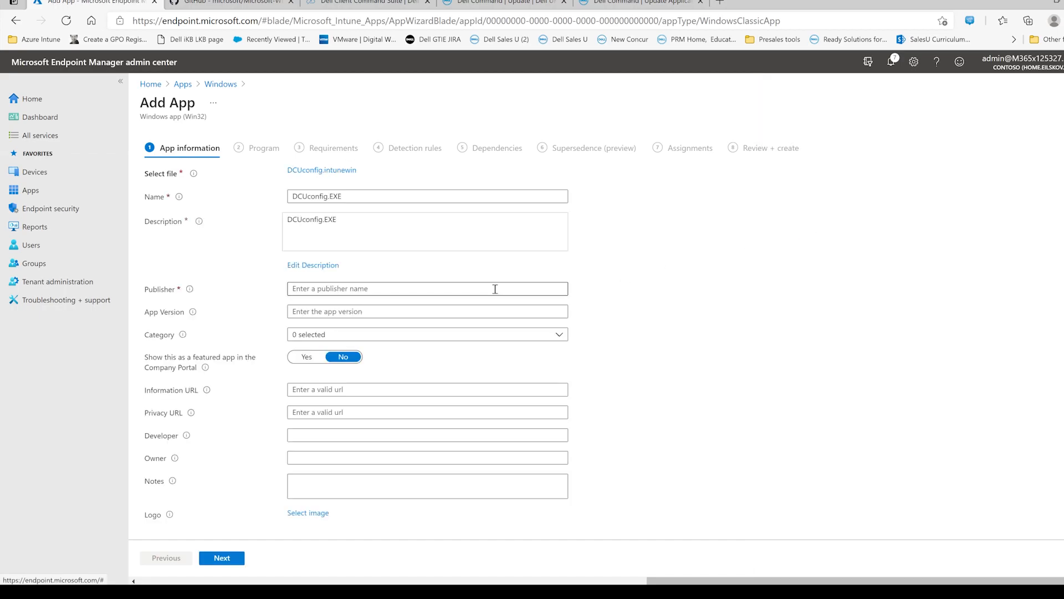
# - Enter the publisher's first name, set the app version to 2, and assign the Computer management category
pyautogui.click(432, 293)
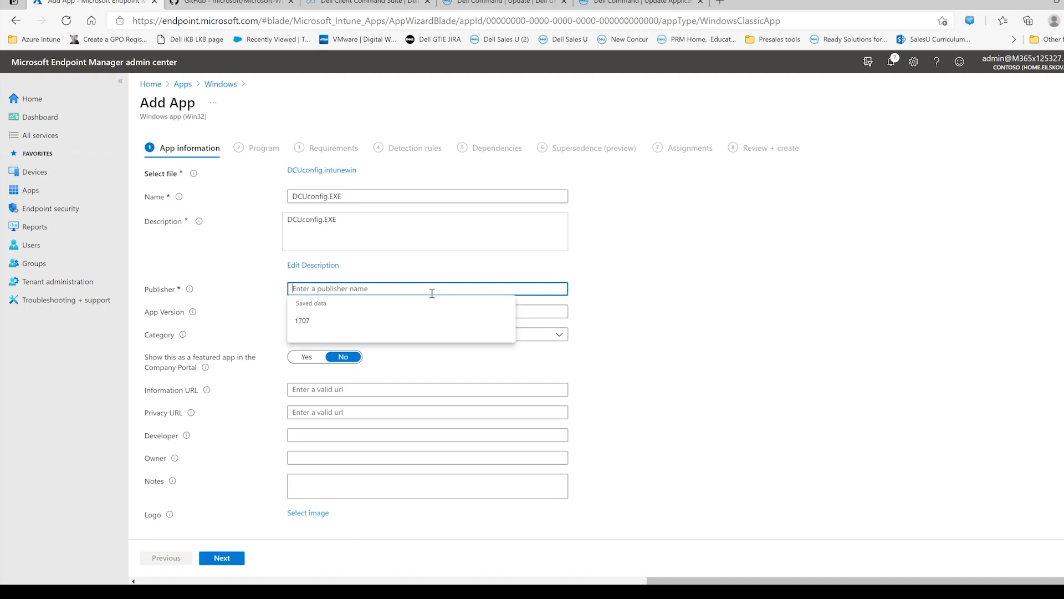
pyautogui.write('Christian')
pyautogui.click(426, 310)
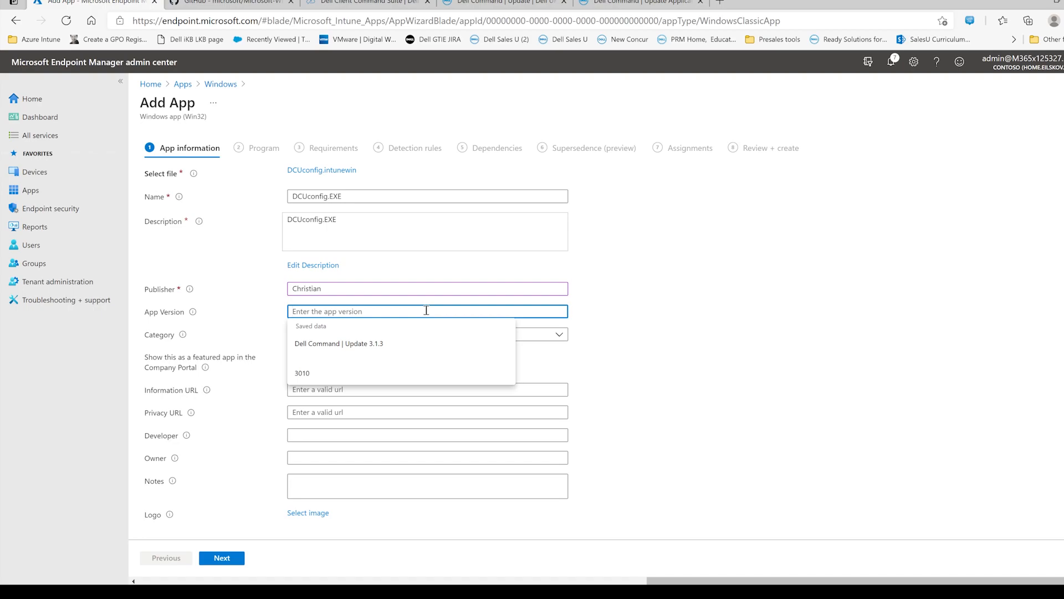
pyautogui.write('2')
pyautogui.click(452, 337)
pyautogui.click(300, 497)
pyautogui.click(756, 390)
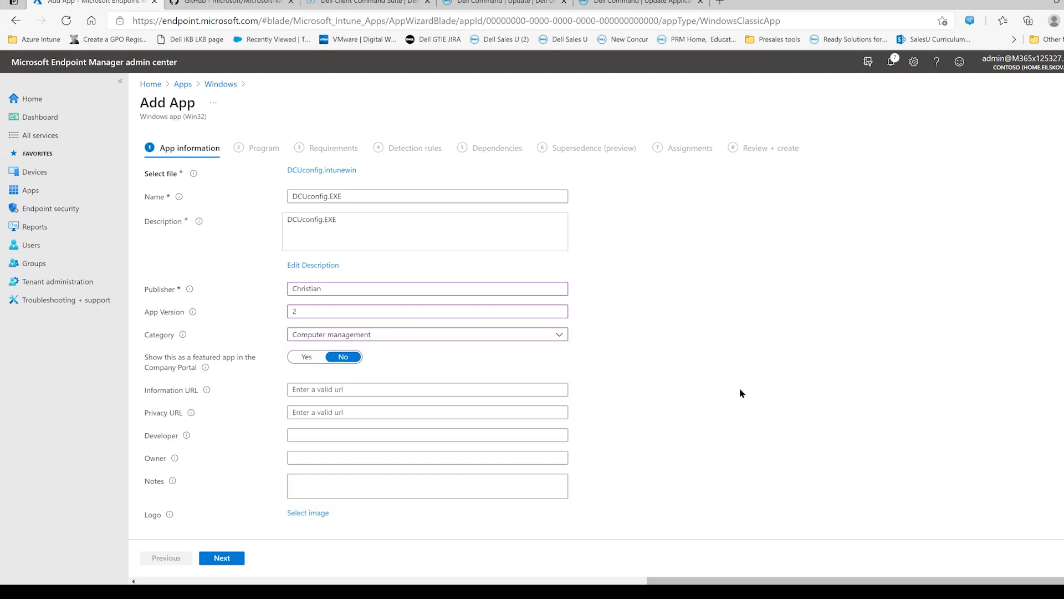
# - Continue to the program settings and set the install command to DCUconfig.EXE, copying the file name from the IntunePackage folder
pyautogui.click(232, 561)
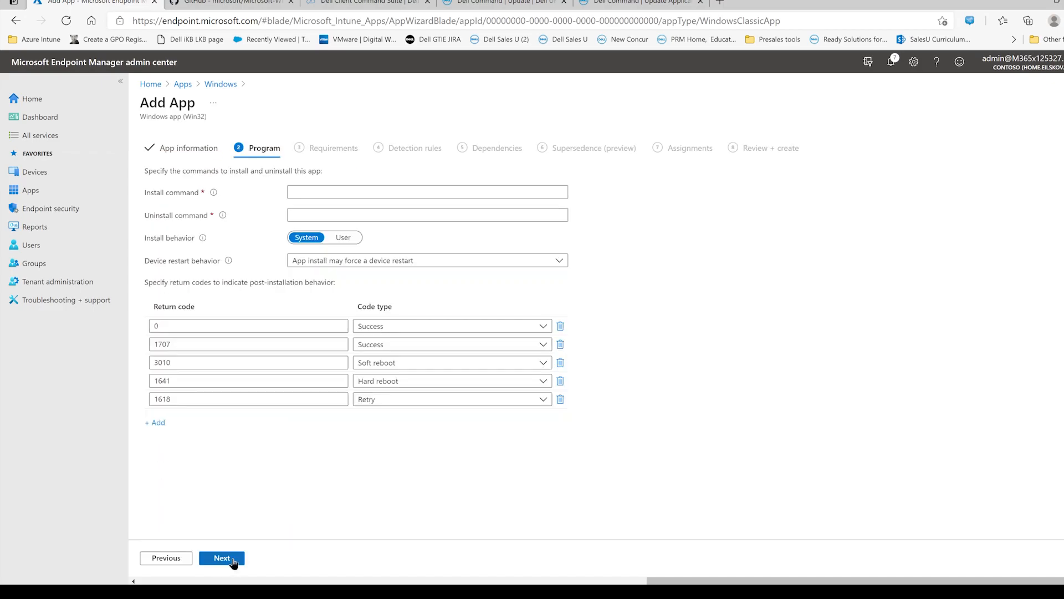
pyautogui.click(337, 198)
pyautogui.click(353, 591)
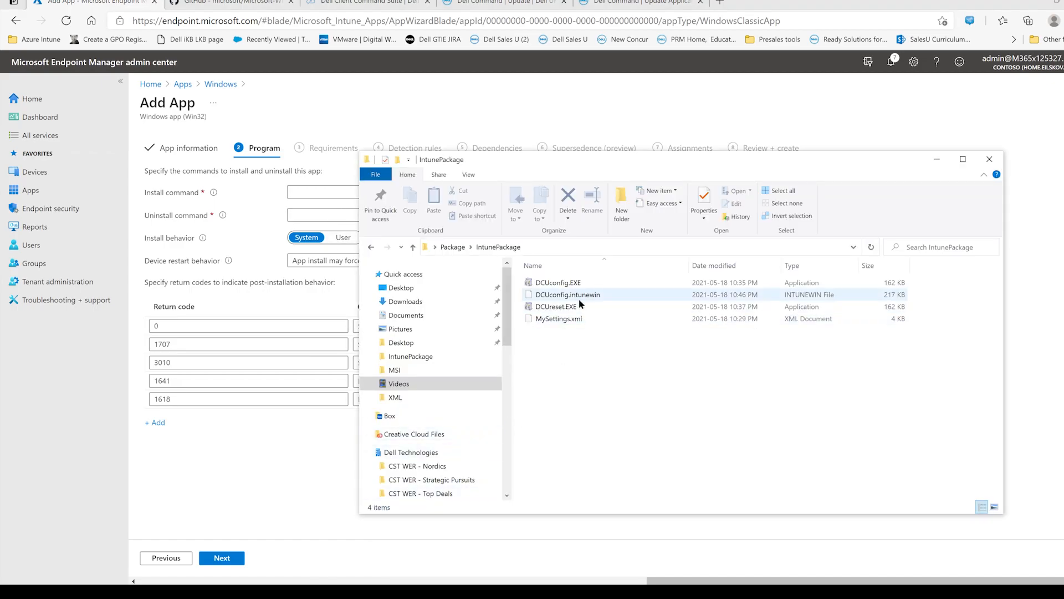
pyautogui.doubleClick(577, 283)
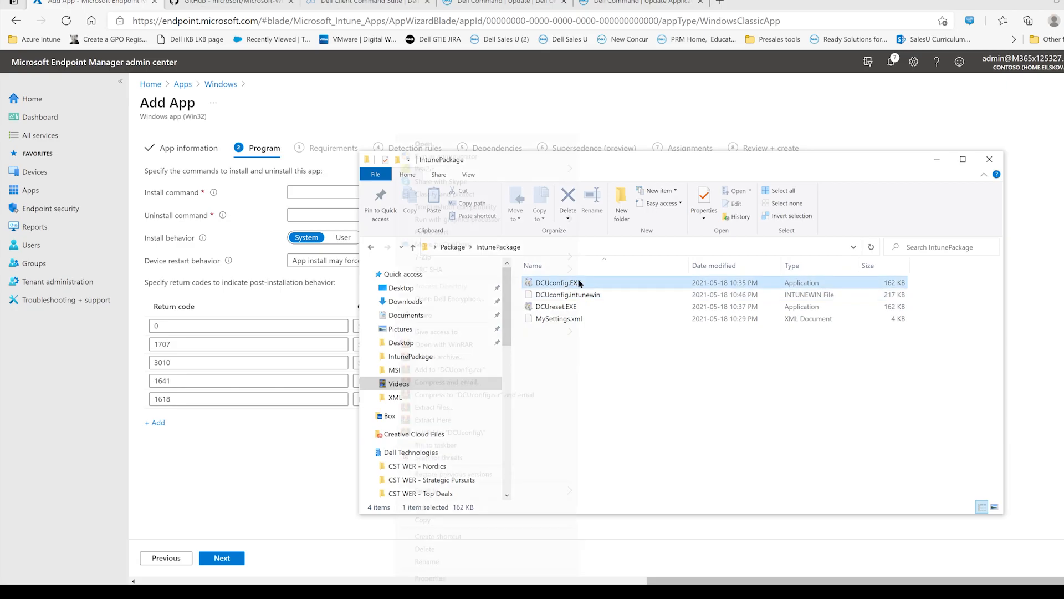
pyautogui.rightClick(577, 282)
pyautogui.click(481, 561)
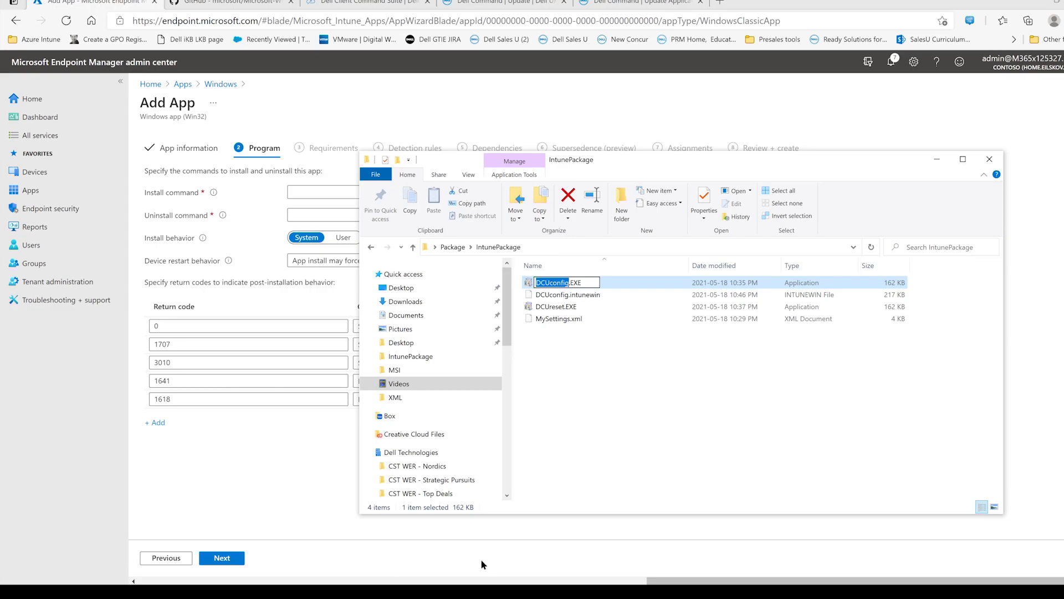
pyautogui.hotkey('shift', 'Right')
pyautogui.hotkey('shift', 'Right')
pyautogui.hotkey('shift', 'Right')
pyautogui.hotkey('shift', 'Right')
pyautogui.hotkey('ctrl', 'c')
pyautogui.click(316, 195)
pyautogui.hotkey('ctrl', 'v')
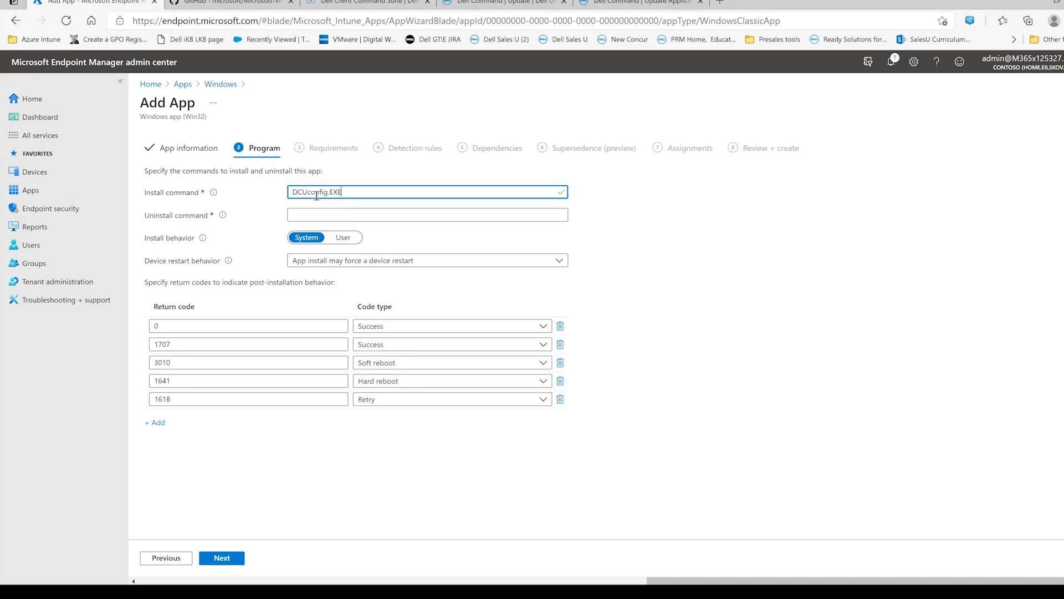
# - Set the uninstall command to DCUreset.EXE, copying the full file name from the IntunePackage folder
pyautogui.hotkey('alt', 'Tab')
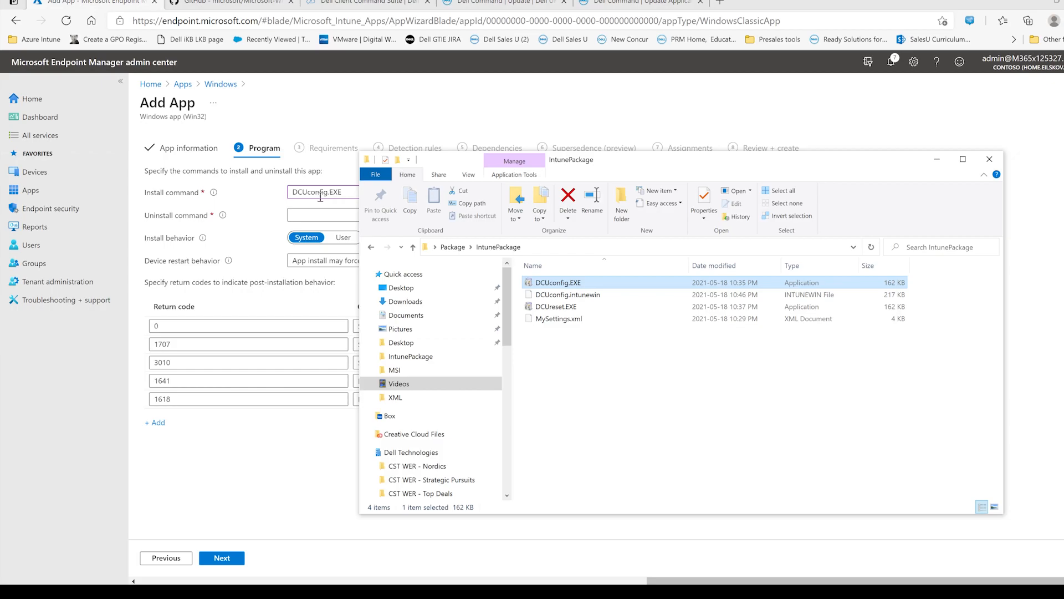
pyautogui.click(561, 312)
pyautogui.rightClick(560, 309)
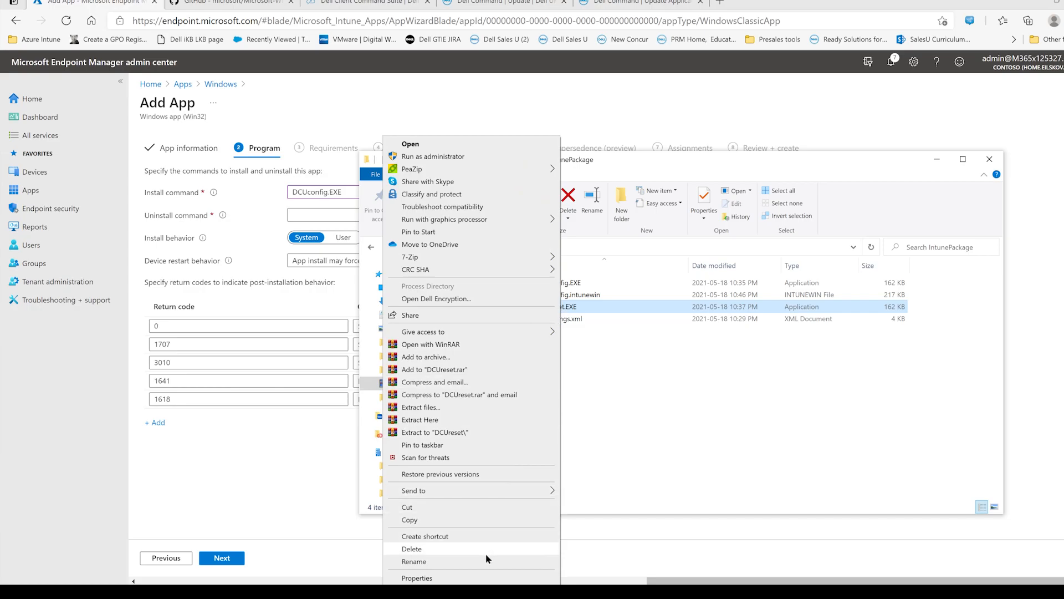
pyautogui.click(483, 561)
pyautogui.hotkey('shift', 'Right')
pyautogui.hotkey('shift', 'Right')
pyautogui.hotkey('shift', 'Right')
pyautogui.hotkey('shift', 'Right')
pyautogui.hotkey('ctrl', 'c')
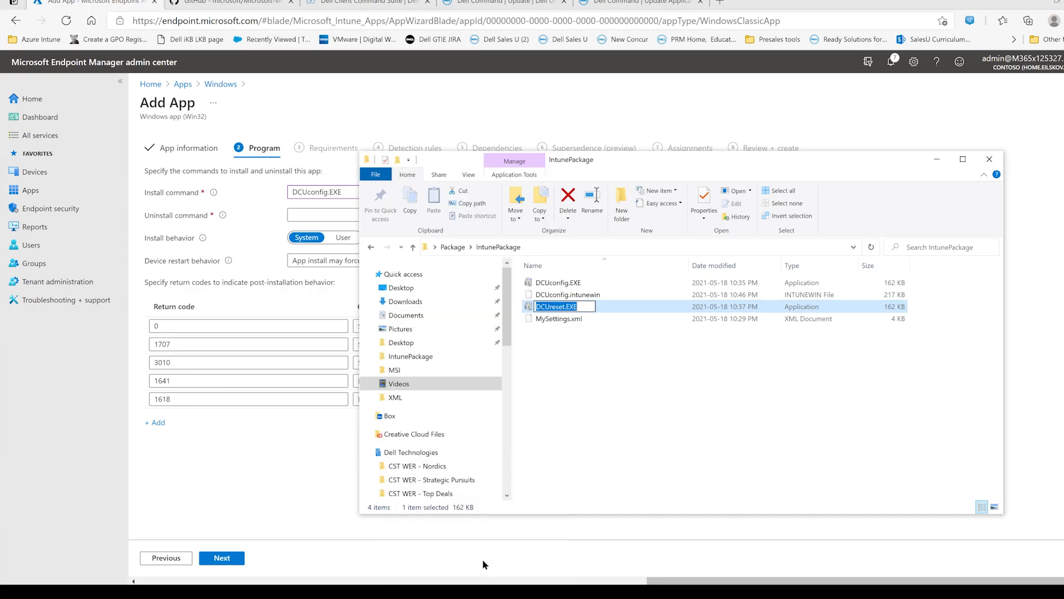
pyautogui.click(320, 212)
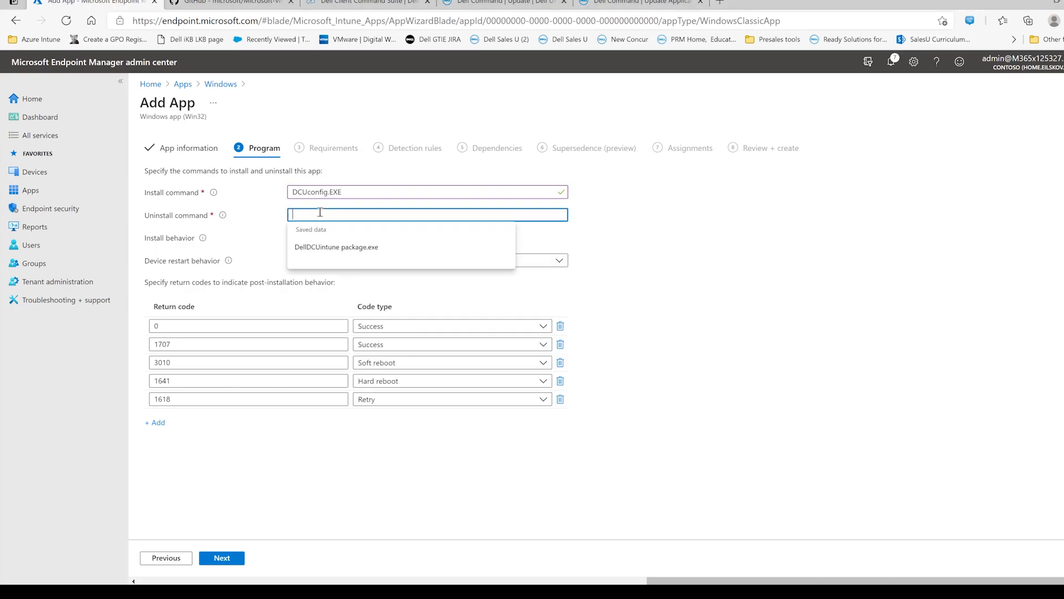
pyautogui.hotkey('ctrl', 'v')
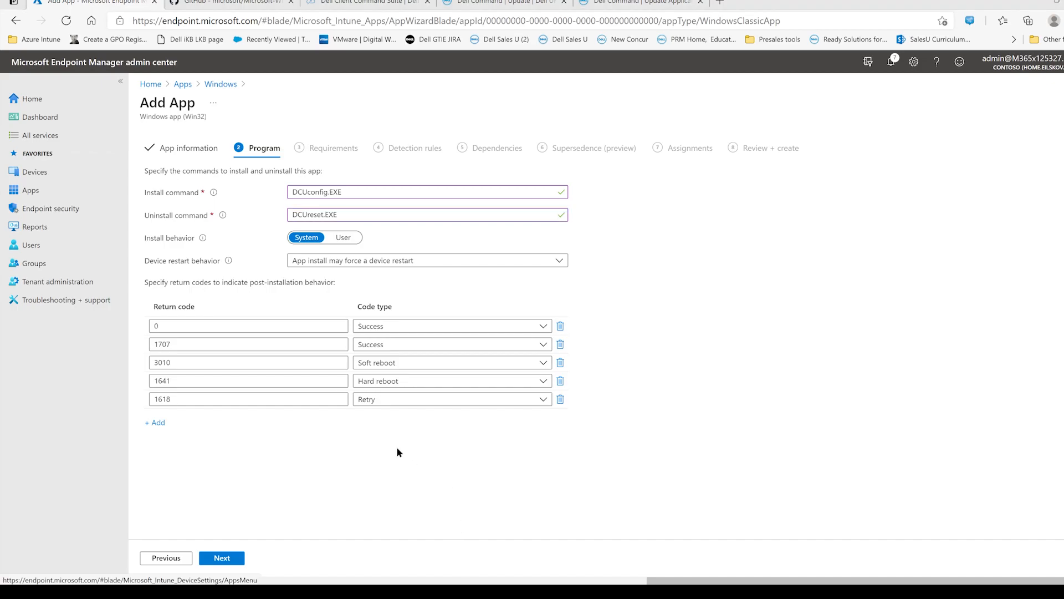
# - Continue to the requirements and set the architecture to 64-bit and the minimum operating system to Windows 10 1909
pyautogui.click(225, 559)
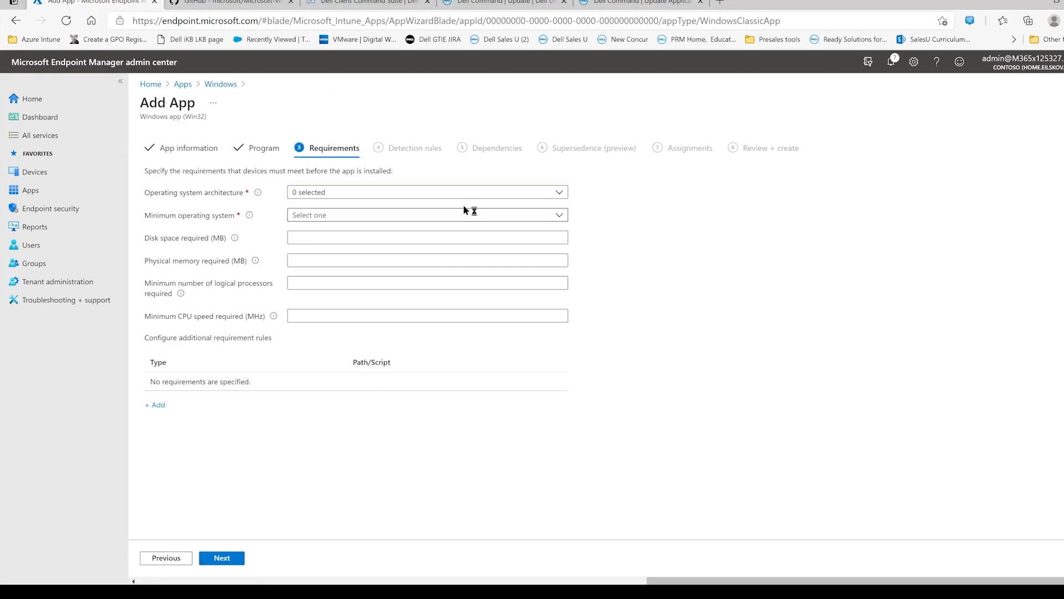
pyautogui.click(475, 194)
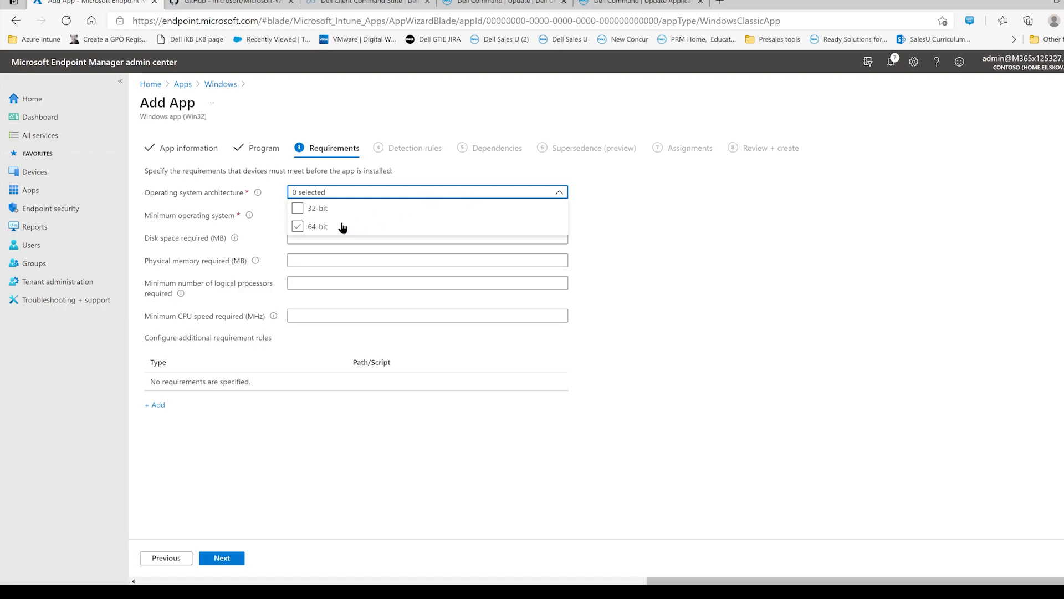
pyautogui.click(299, 227)
pyautogui.click(631, 200)
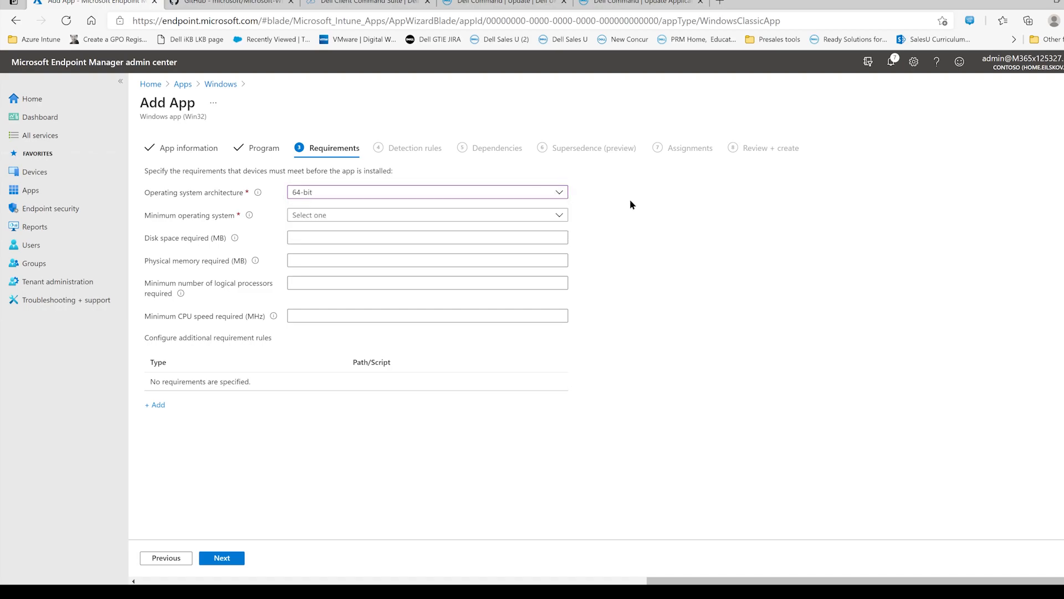
pyautogui.click(558, 215)
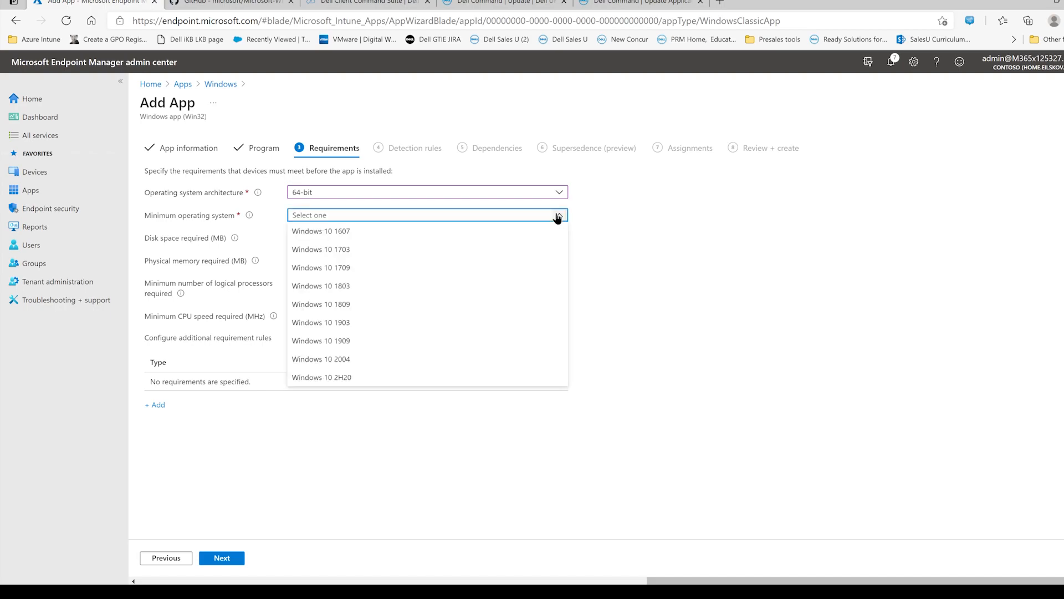
pyautogui.click(453, 339)
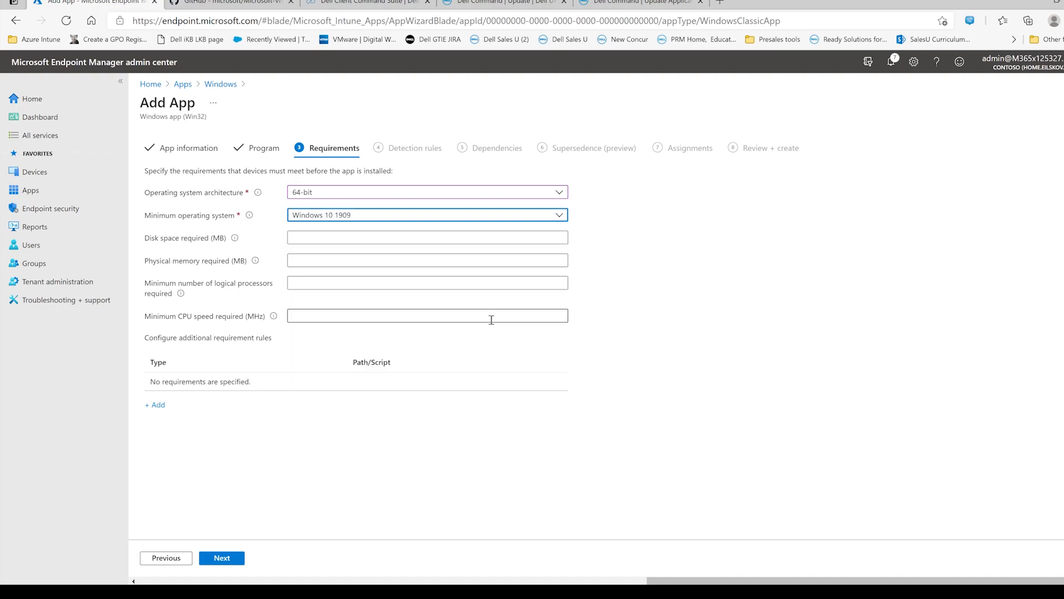
# - Start an additional requirement rule and set its requirement type to Registry
pyautogui.click(157, 406)
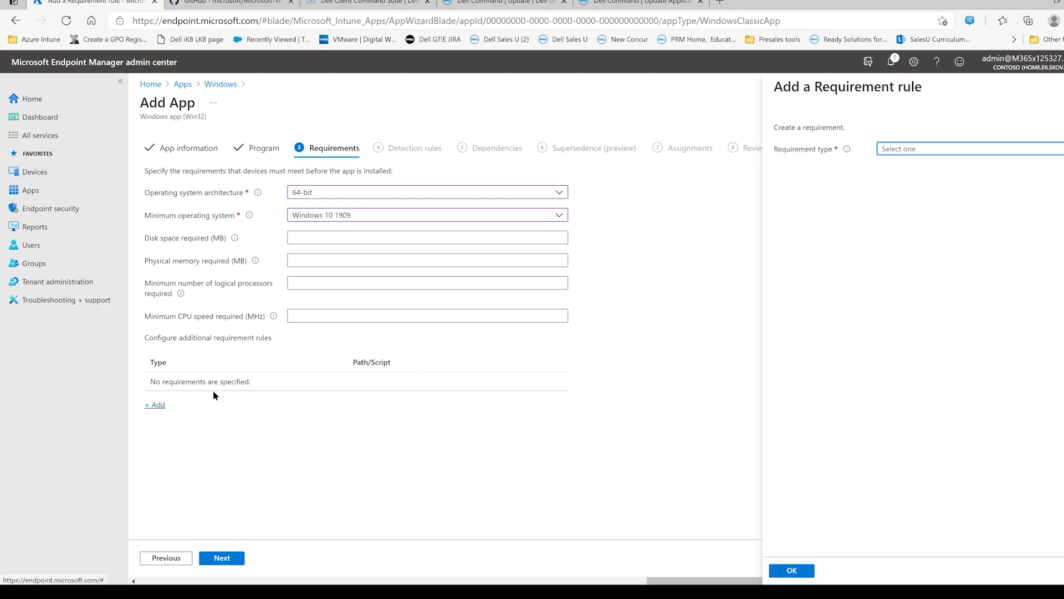
pyautogui.click(926, 151)
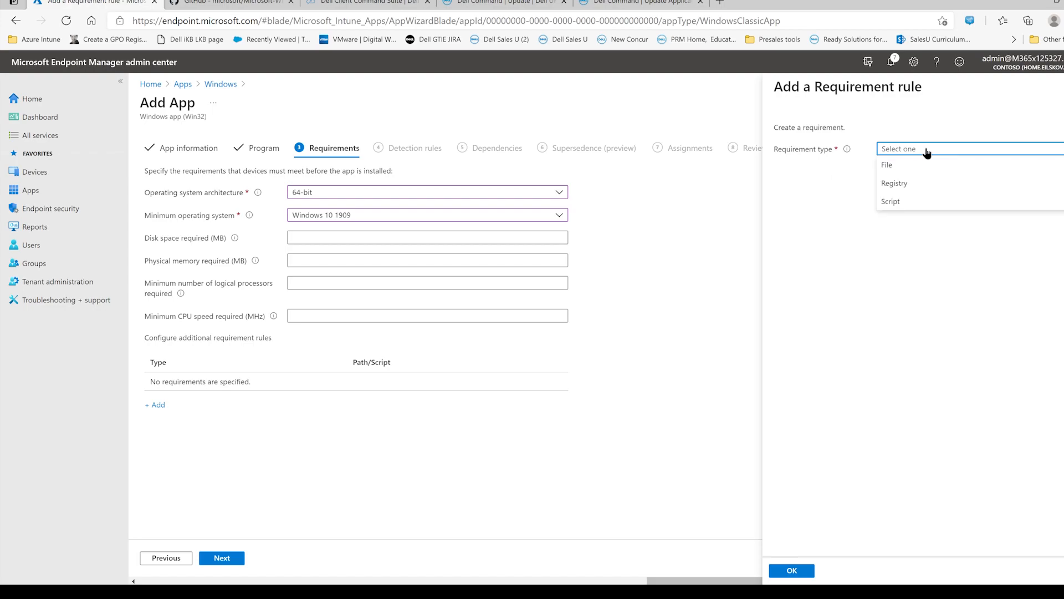
pyautogui.click(913, 182)
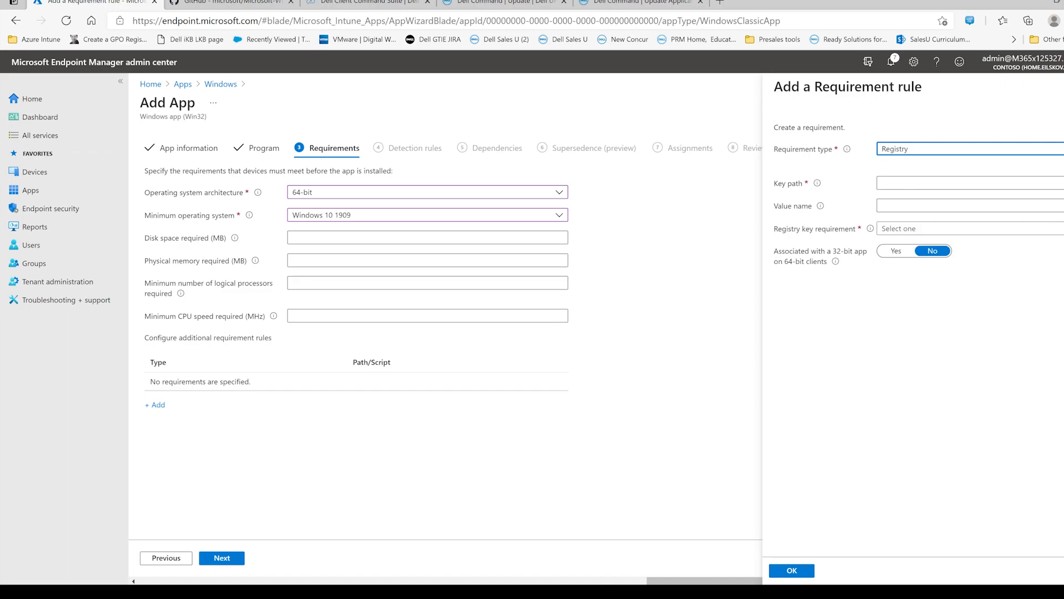
# - Fill the rule's key path with HKEY_LOCAL_MACHINE\SOFTWARE\DELL\UpdateService\Clients\CommandUpdate\Preferences\CFG, copied from the first line of note.txt in the Package folder
pyautogui.click(394, 592)
pyautogui.click(453, 247)
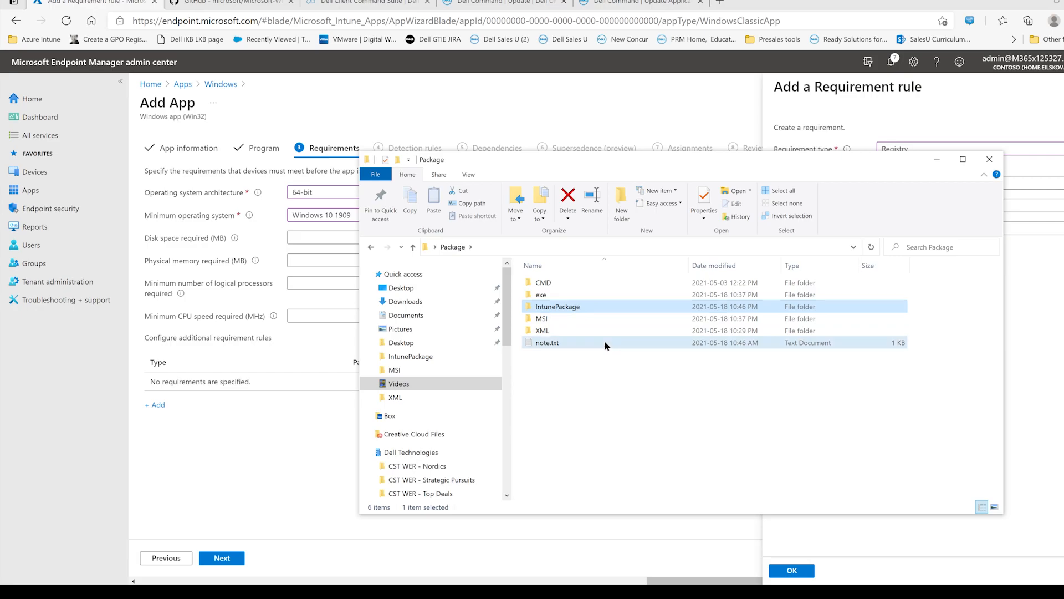
pyautogui.doubleClick(605, 342)
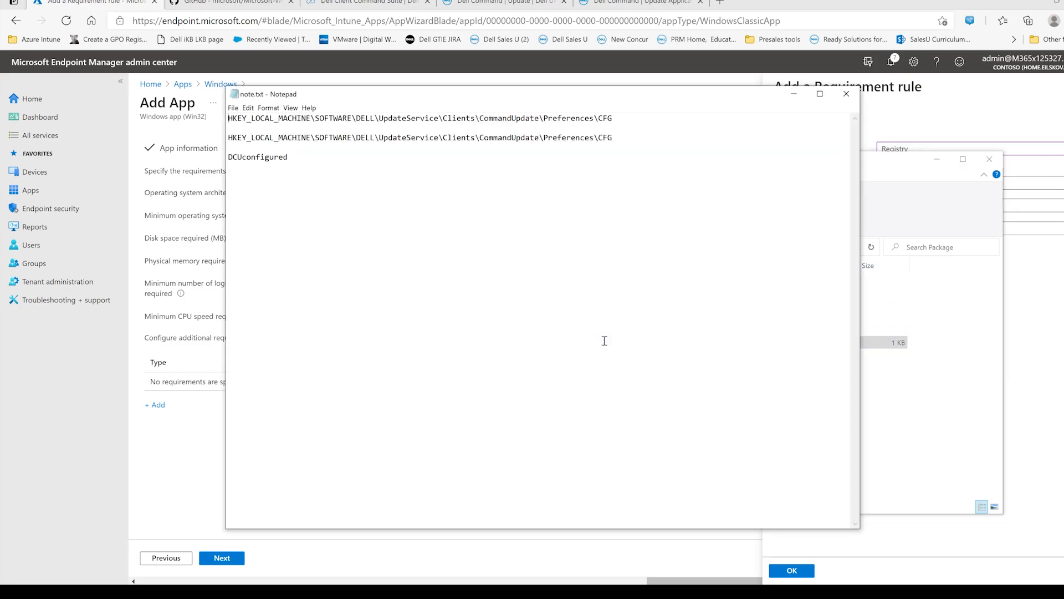
pyautogui.moveTo(631, 119); pyautogui.dragTo(214, 116)
pyautogui.rightClick(244, 118)
pyautogui.click(221, 148)
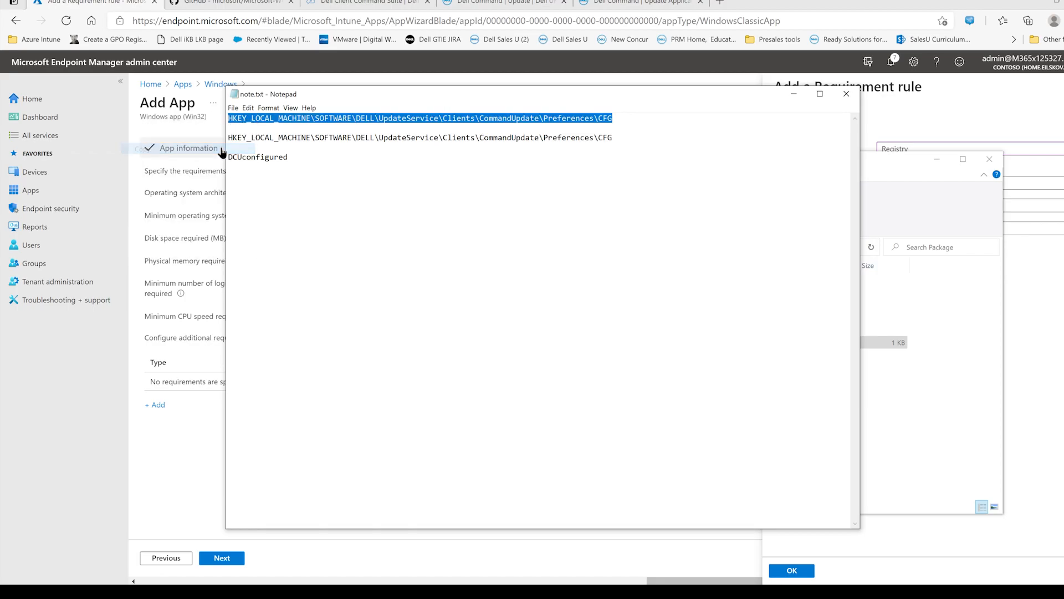
pyautogui.click(945, 123)
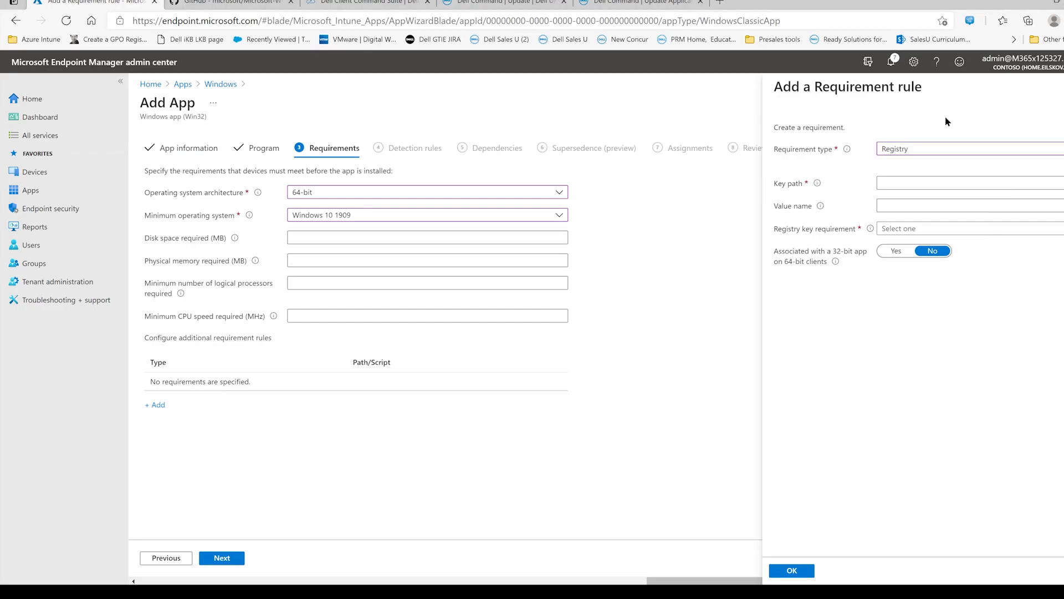
pyautogui.click(904, 181)
pyautogui.click(904, 180)
pyautogui.hotkey('ctrl', 'v')
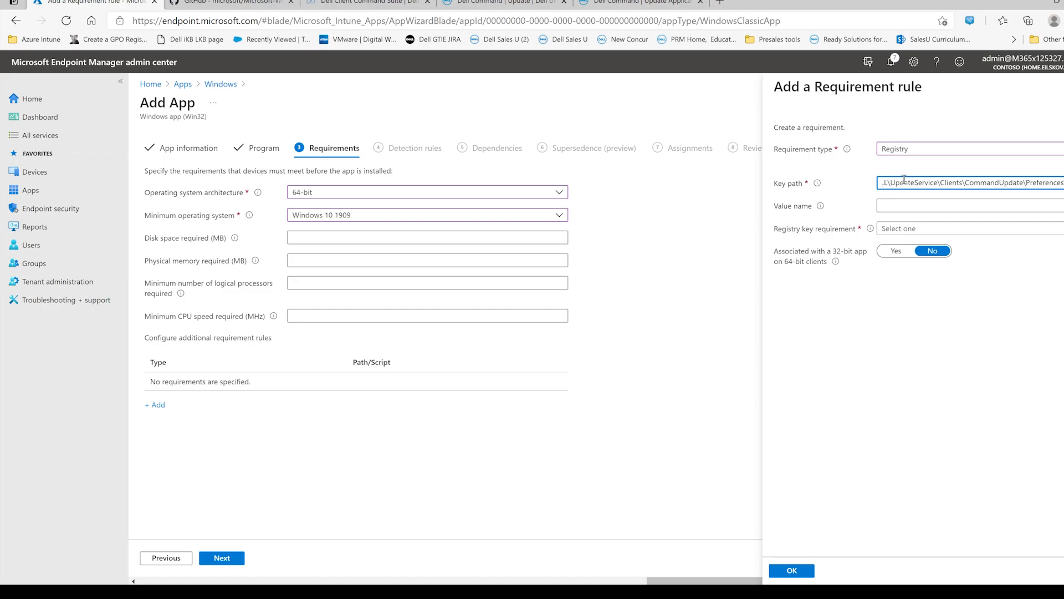
# - Set the registry key requirement to Key exists and save the requirement rule
pyautogui.click(943, 232)
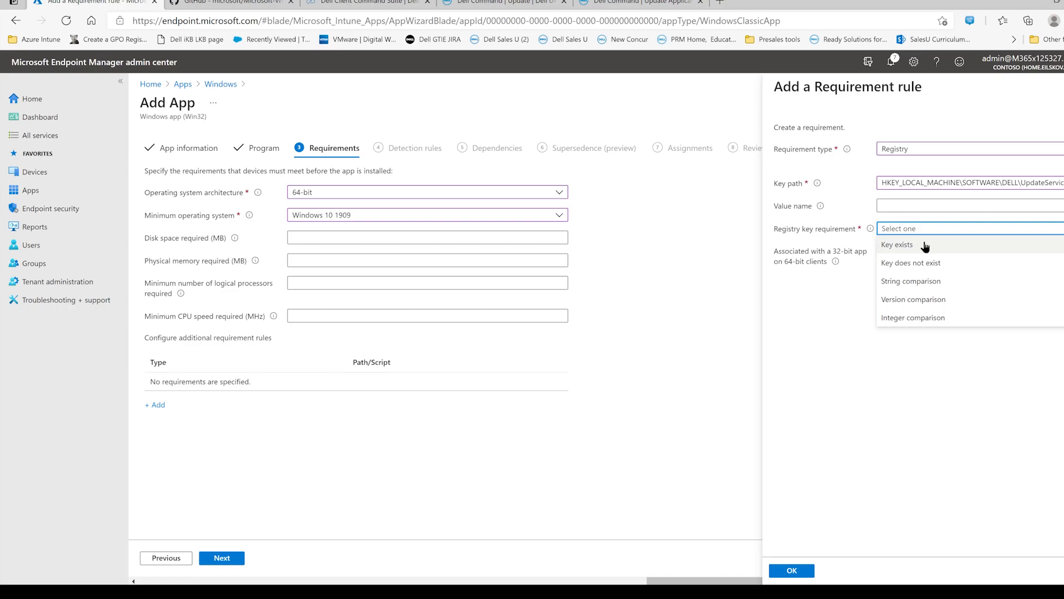
pyautogui.click(932, 245)
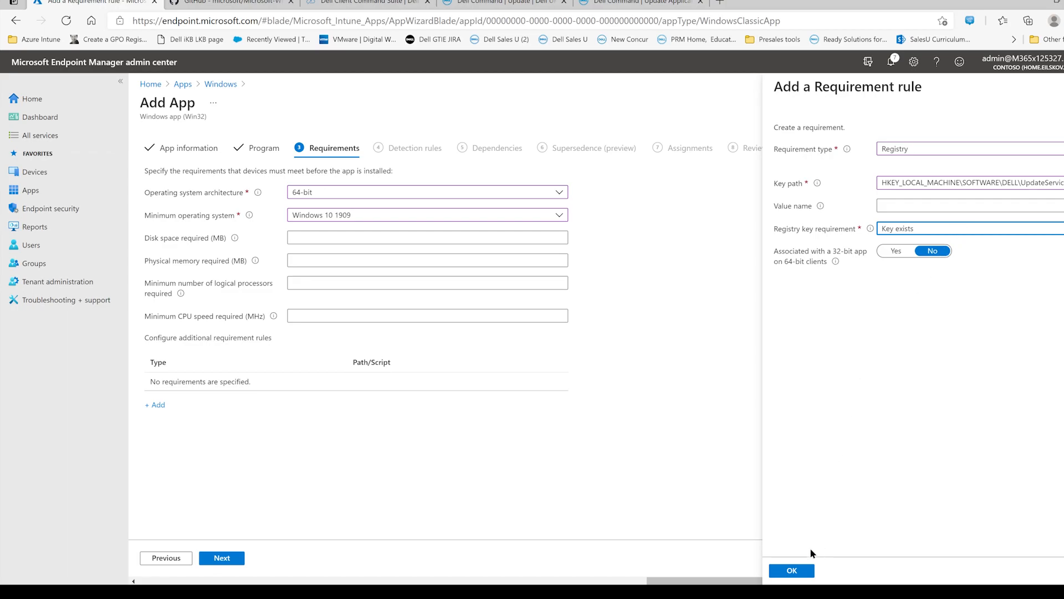
pyautogui.click(793, 571)
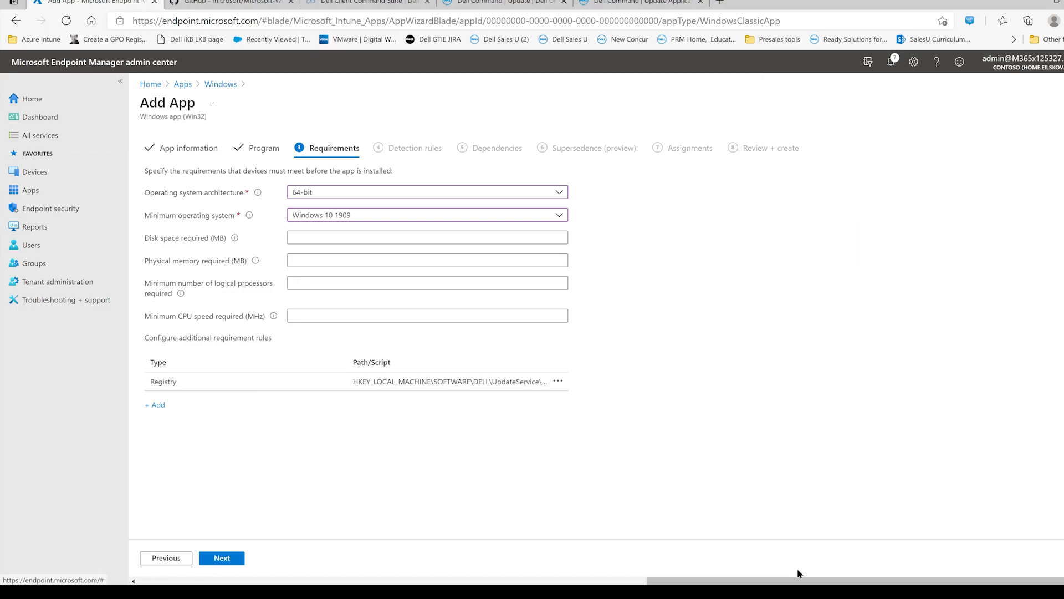
# - Continue to the detection rules, choose to configure them manually, and start a new rule of type Registry
pyautogui.click(228, 558)
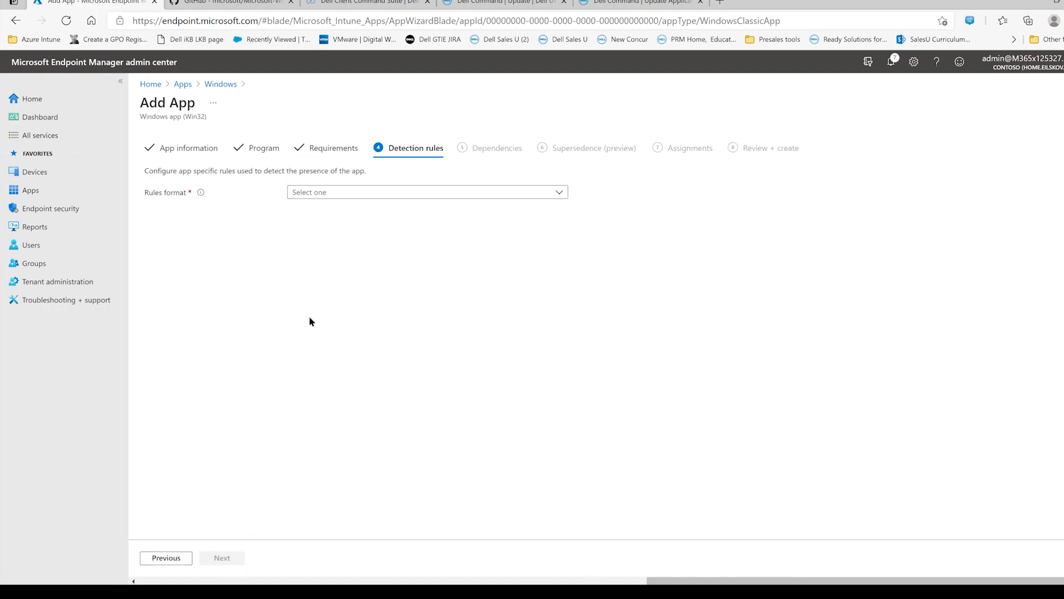
pyautogui.click(391, 193)
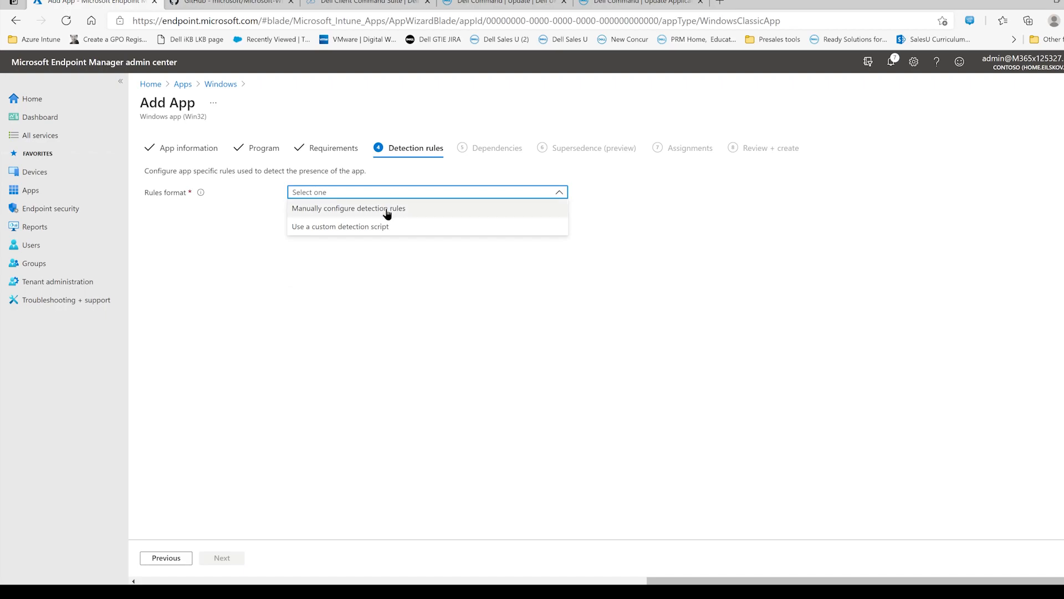
pyautogui.click(387, 209)
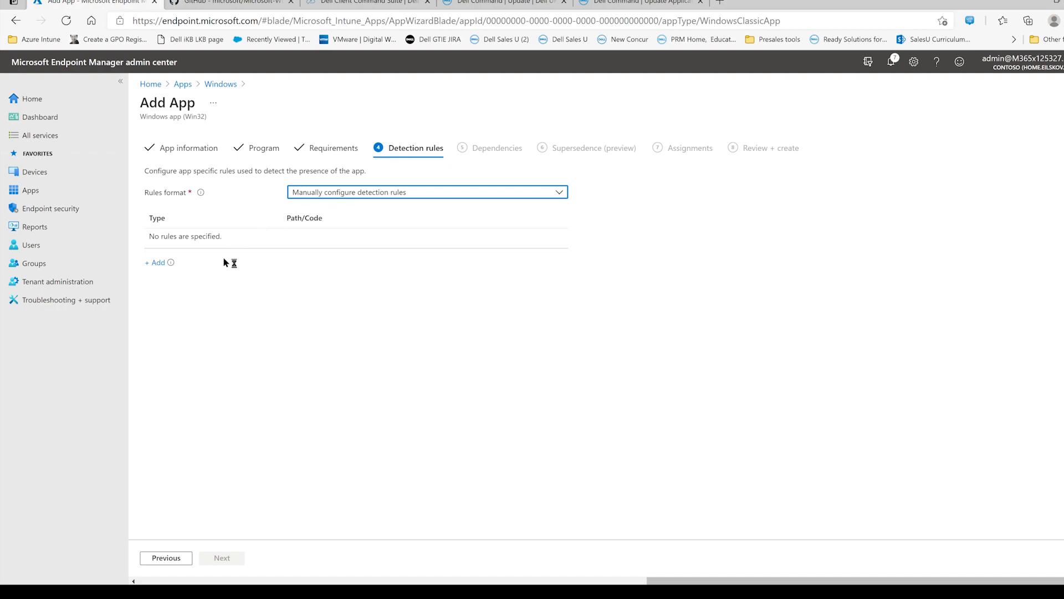
pyautogui.click(158, 262)
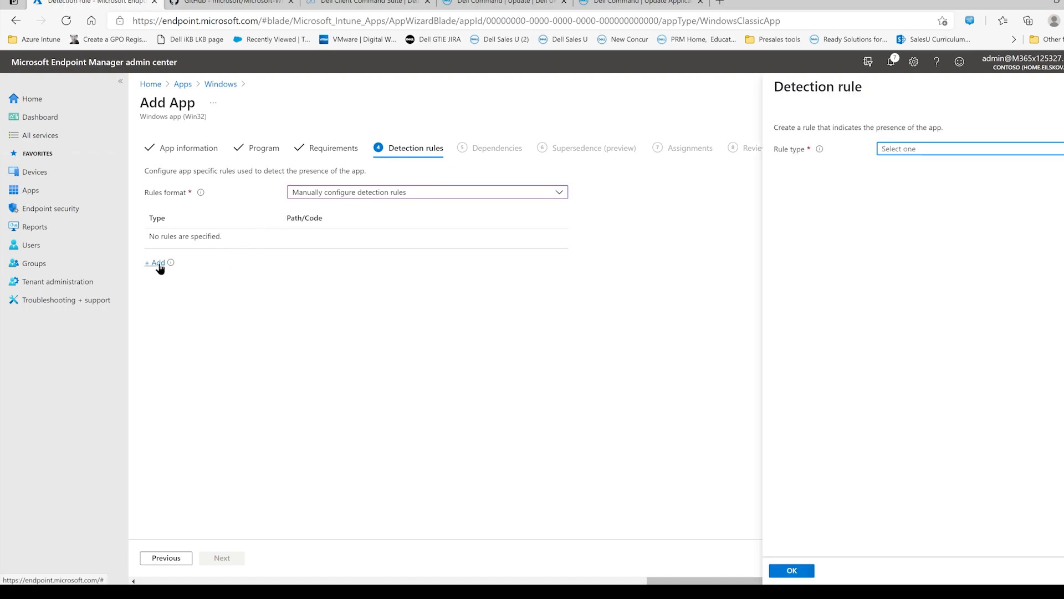
pyautogui.click(917, 149)
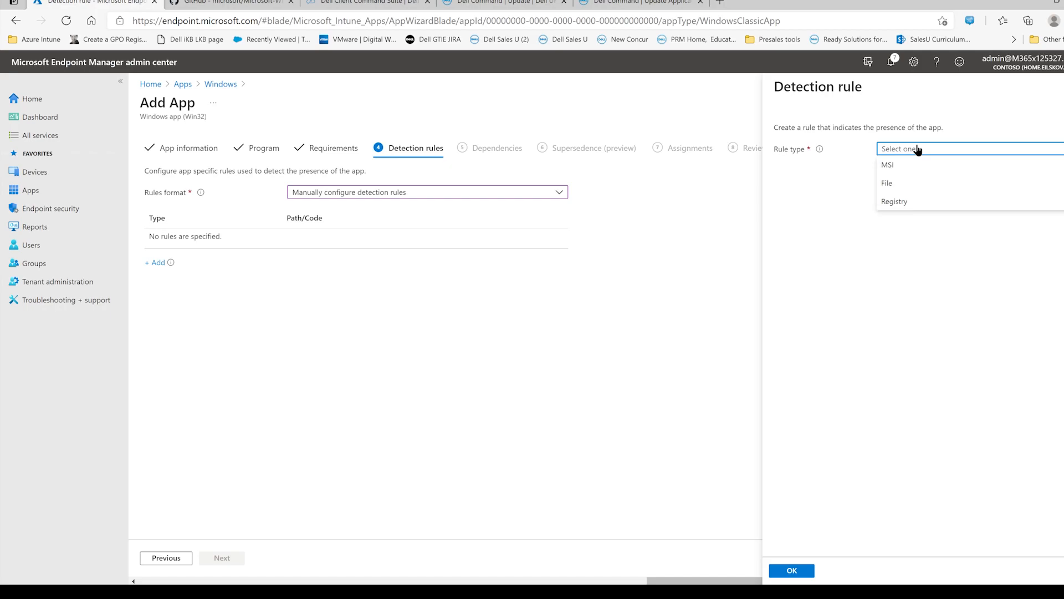
pyautogui.click(911, 199)
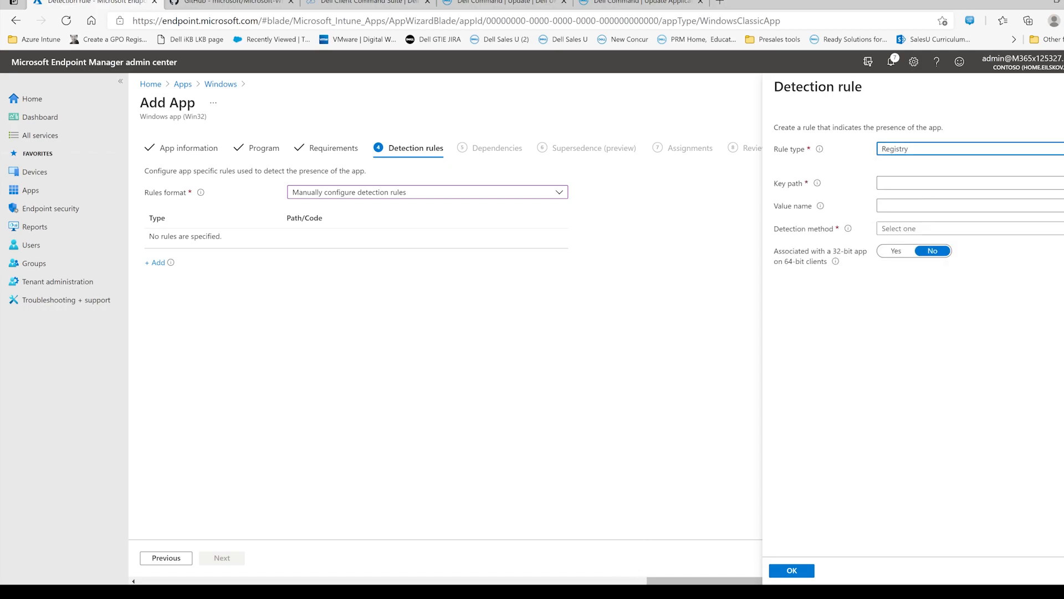
# - Fill the detection rule's key path with HKEY_LOCAL_MACHINE\SOFTWARE\DELL\UpdateService\Clients\CommandUpdate\Preferences\CFG, copied from the second path line of note.txt
pyautogui.click(343, 592)
pyautogui.moveTo(617, 141); pyautogui.dragTo(226, 138)
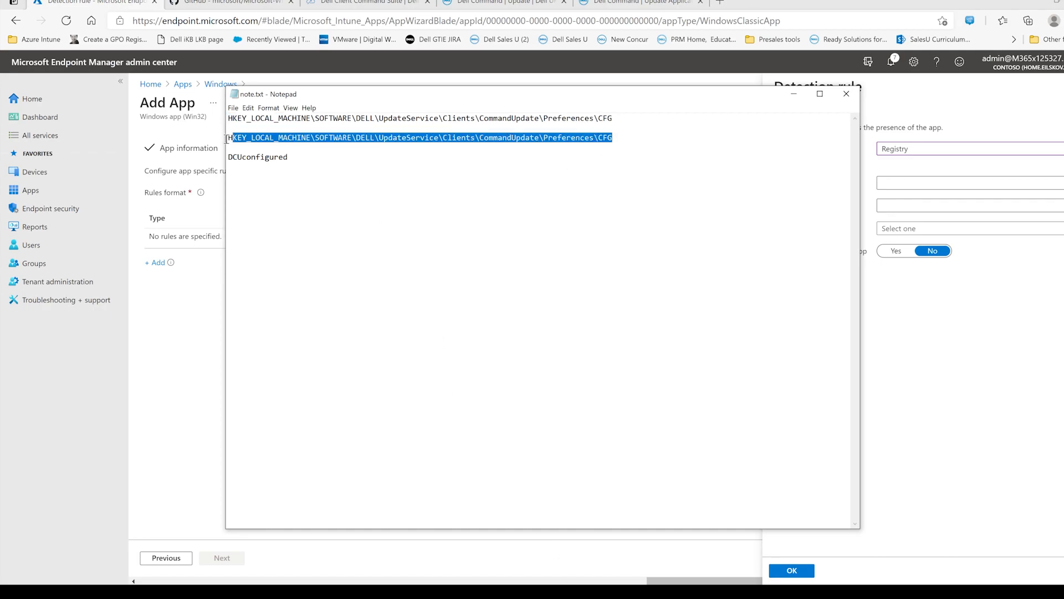
pyautogui.rightClick(259, 136)
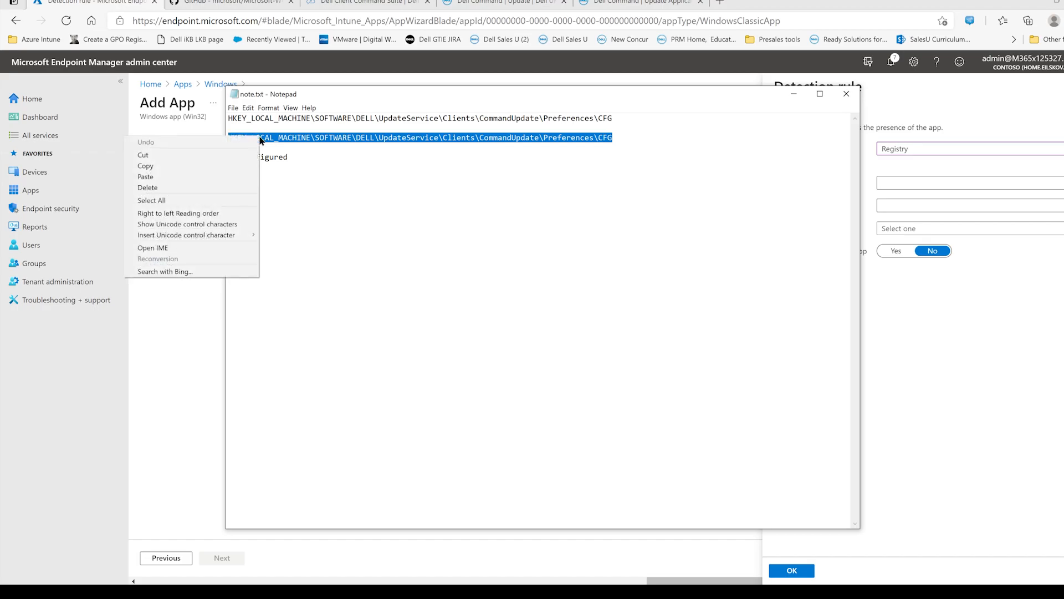
pyautogui.click(231, 166)
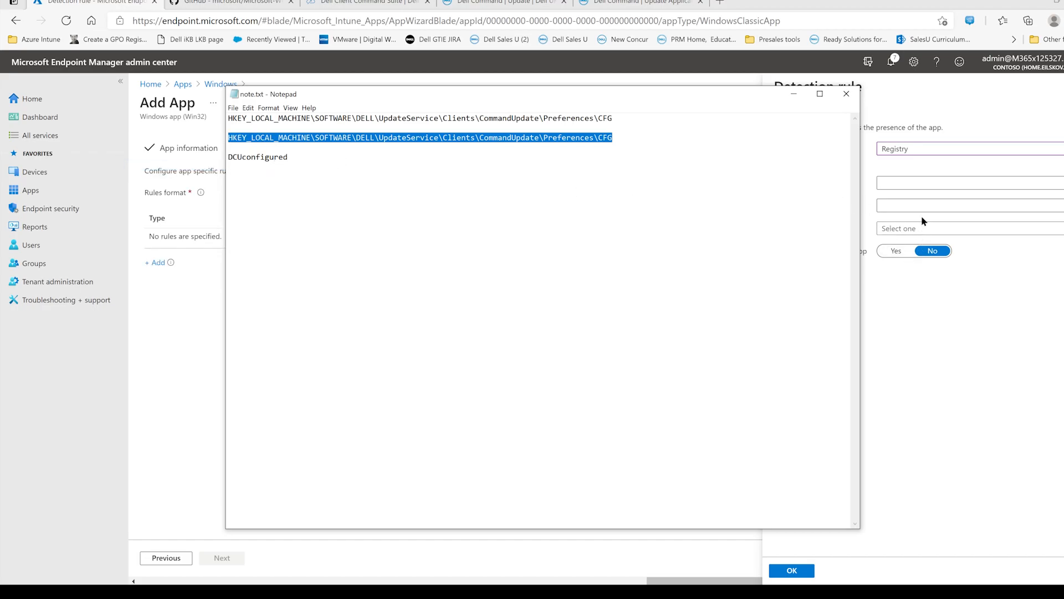
pyautogui.click(920, 182)
pyautogui.click(906, 179)
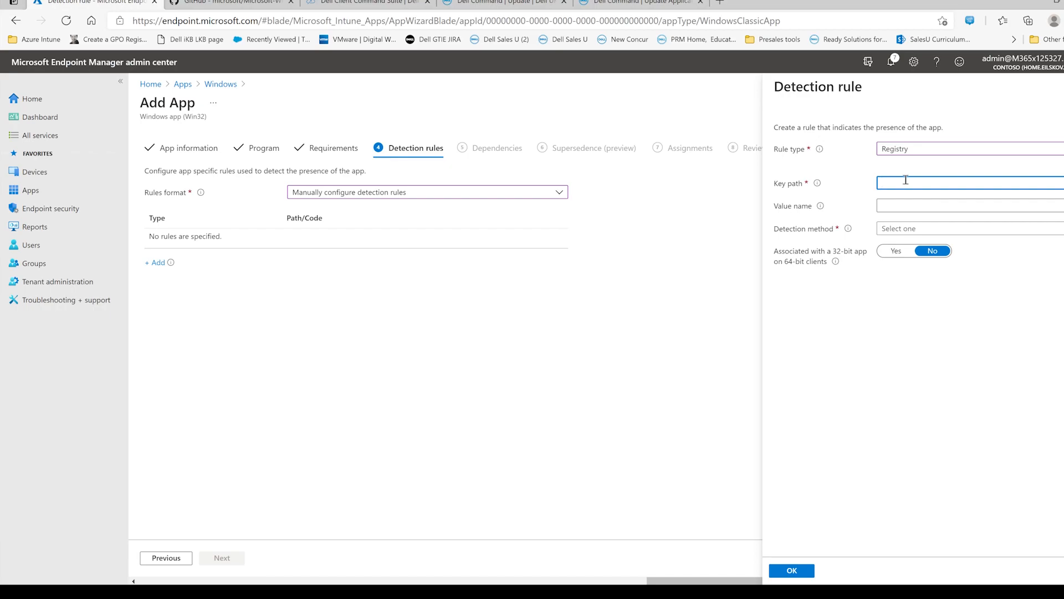
pyautogui.hotkey('ctrl', 'v')
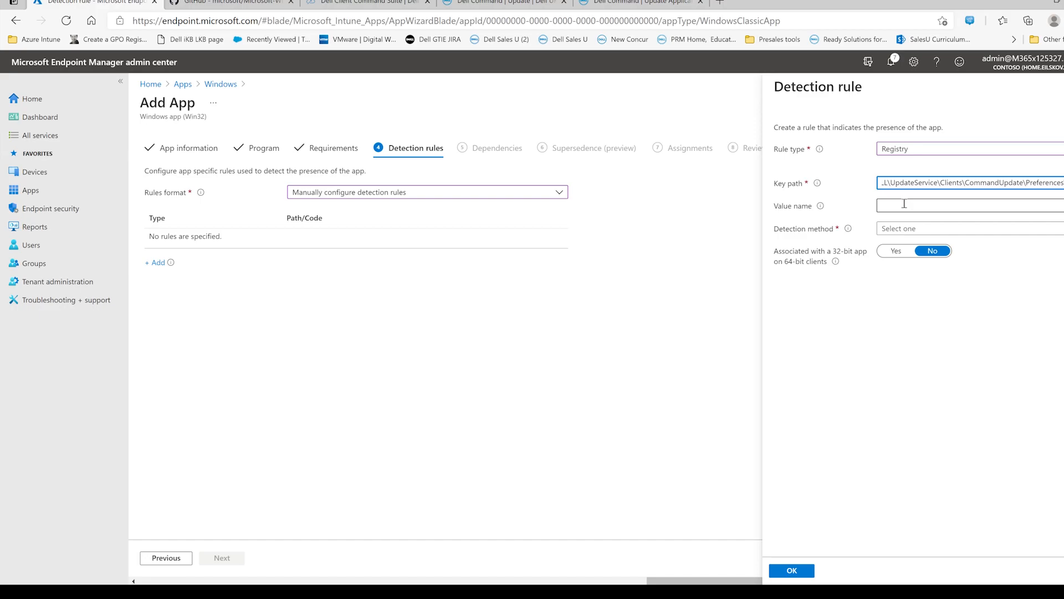
# - Fill the detection rule's value name with DCUconfigured, copied from the last line of note.txt
pyautogui.hotkey('alt', 'Tab')
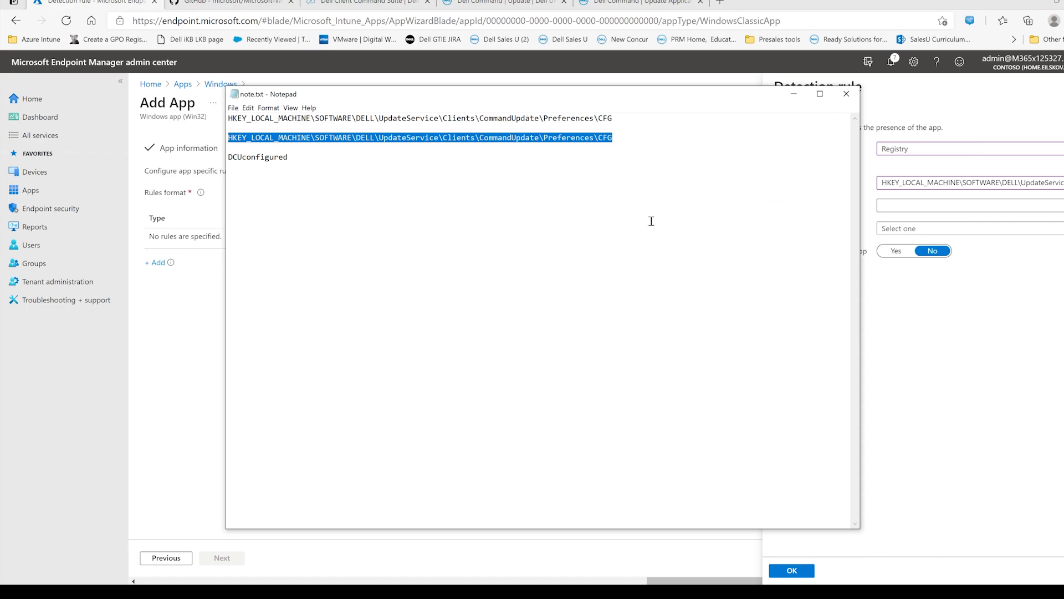
pyautogui.click(304, 165)
pyautogui.moveTo(304, 165); pyautogui.dragTo(227, 162)
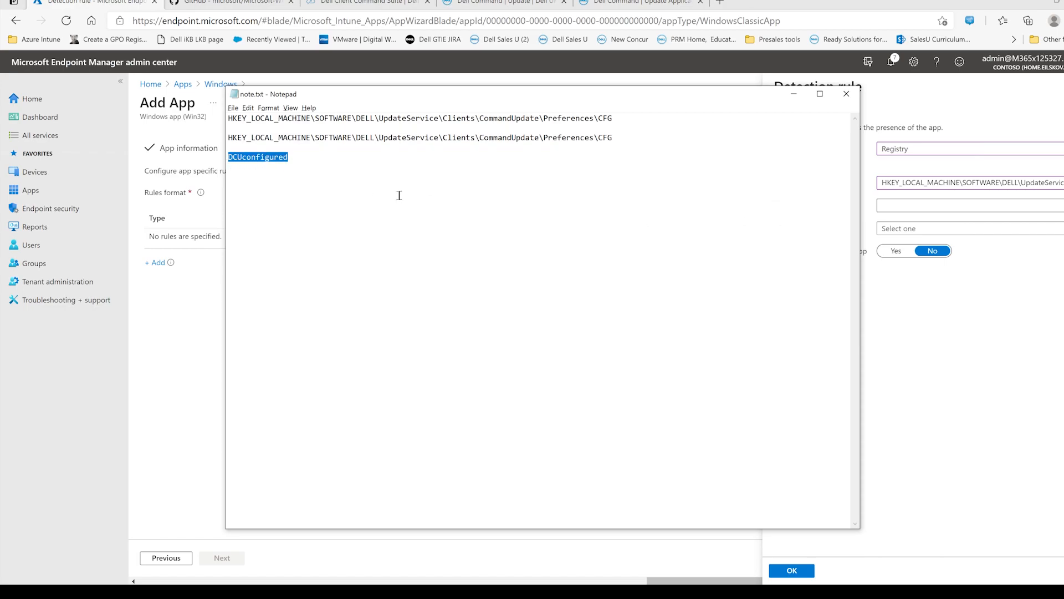
pyautogui.hotkey('alt', 'Tab')
pyautogui.click(907, 204)
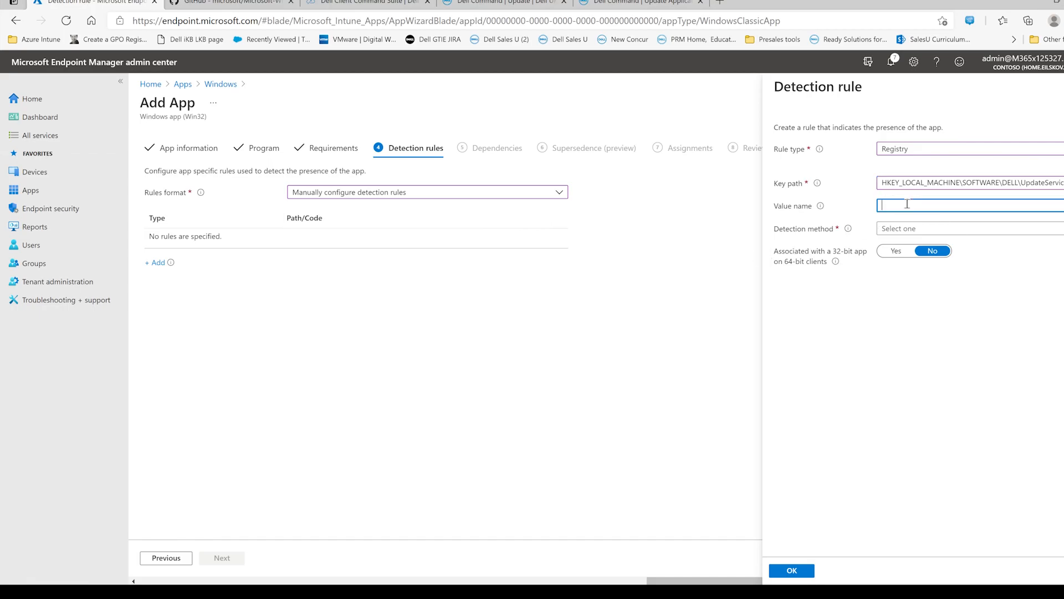
pyautogui.hotkey('ctrl', 'v')
# - Set the detection method to String comparison with operator Equals and value 1, and save the detection rule
pyautogui.click(951, 229)
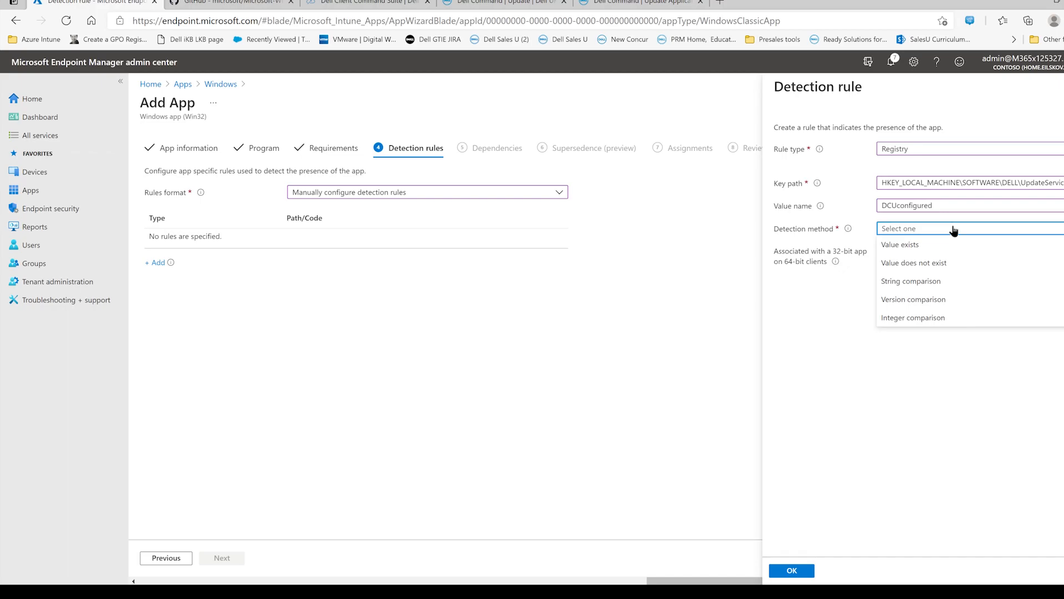
pyautogui.click(937, 281)
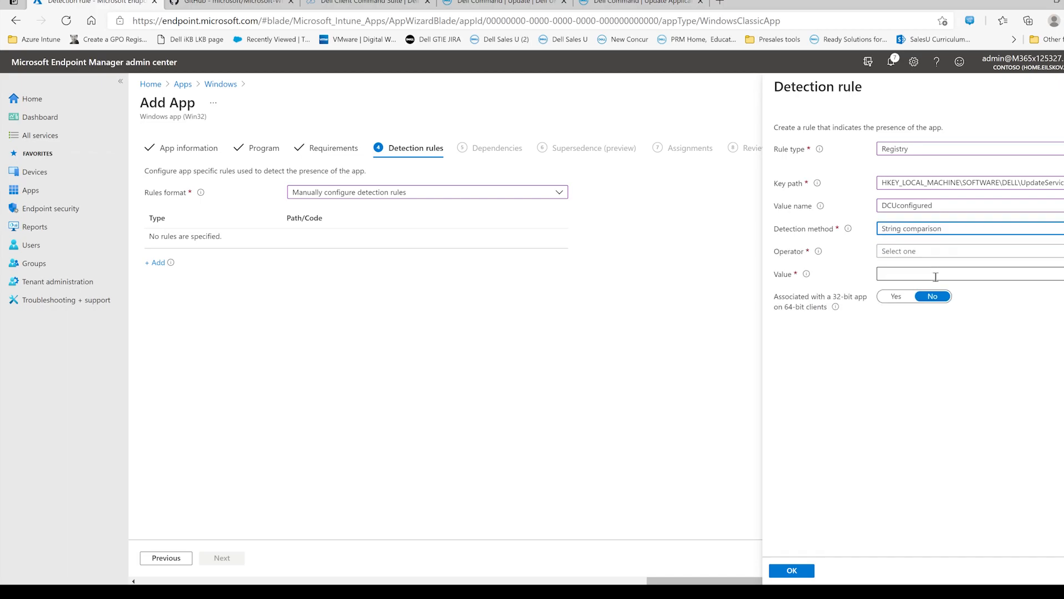
pyautogui.click(964, 252)
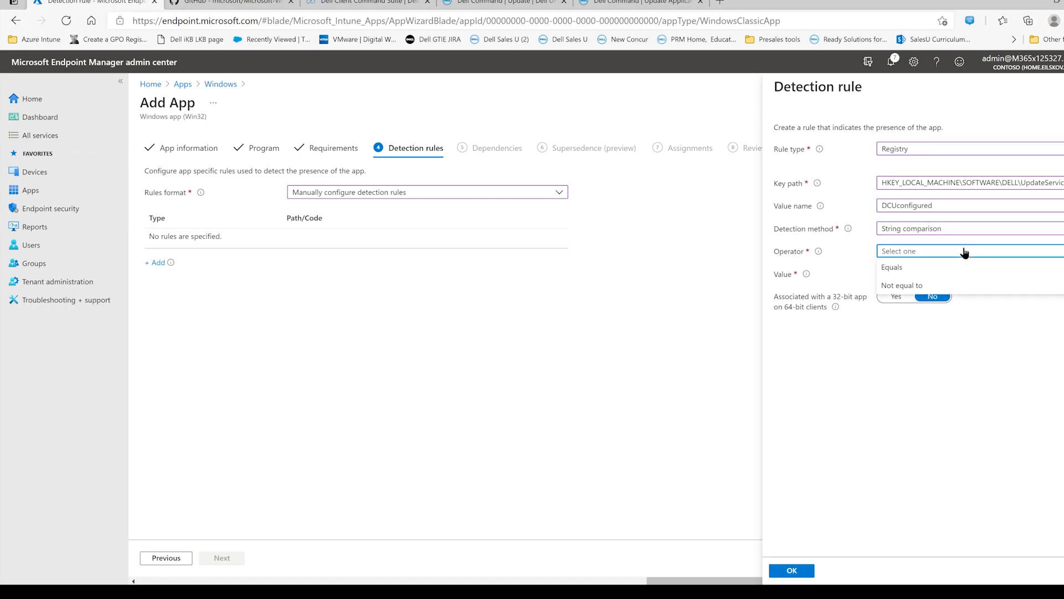
pyautogui.click(930, 267)
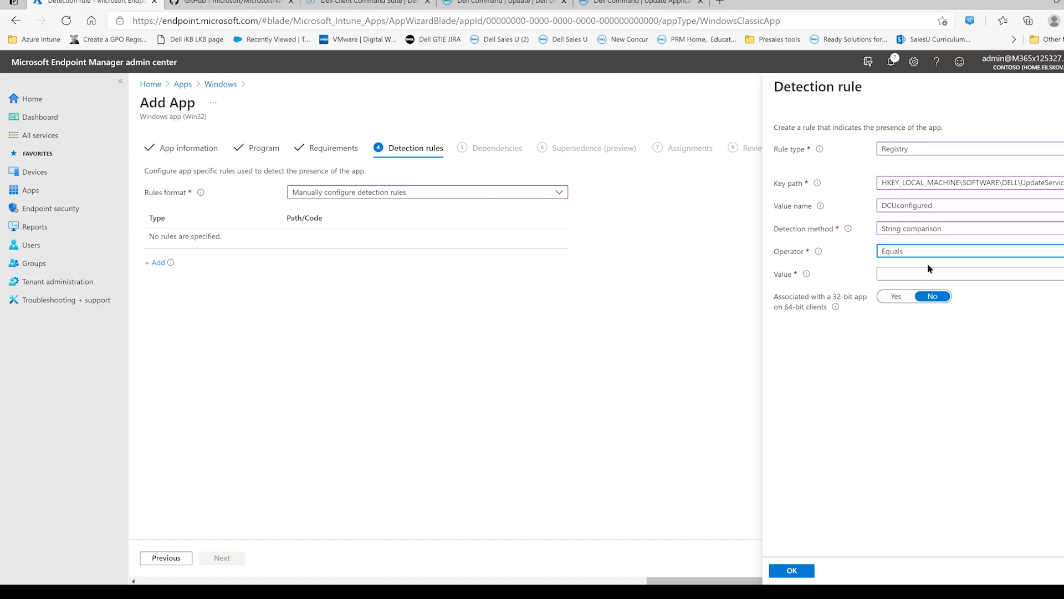
pyautogui.click(925, 273)
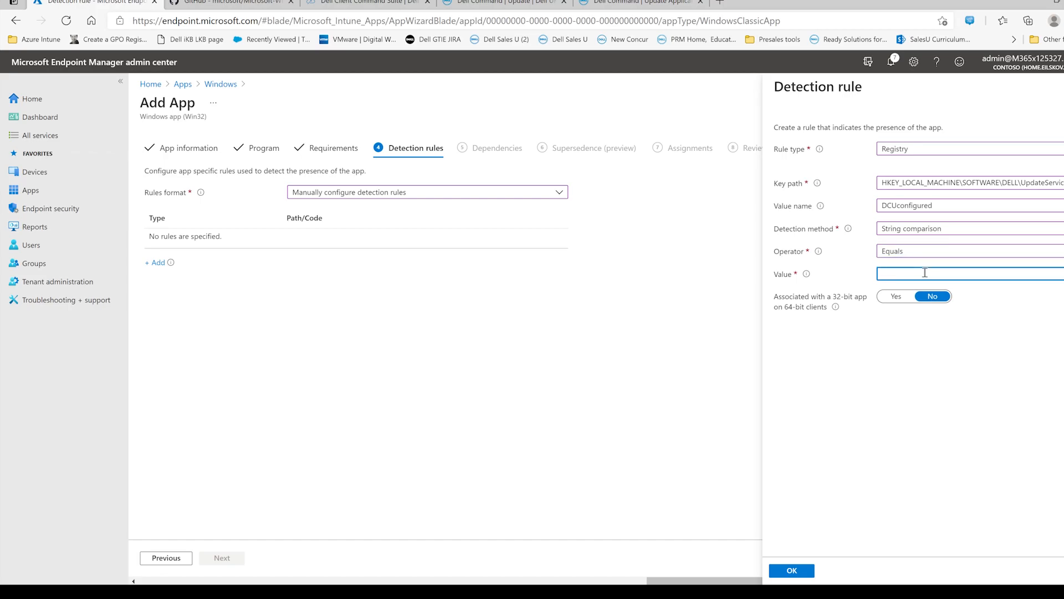
pyautogui.write('1')
pyautogui.click(792, 571)
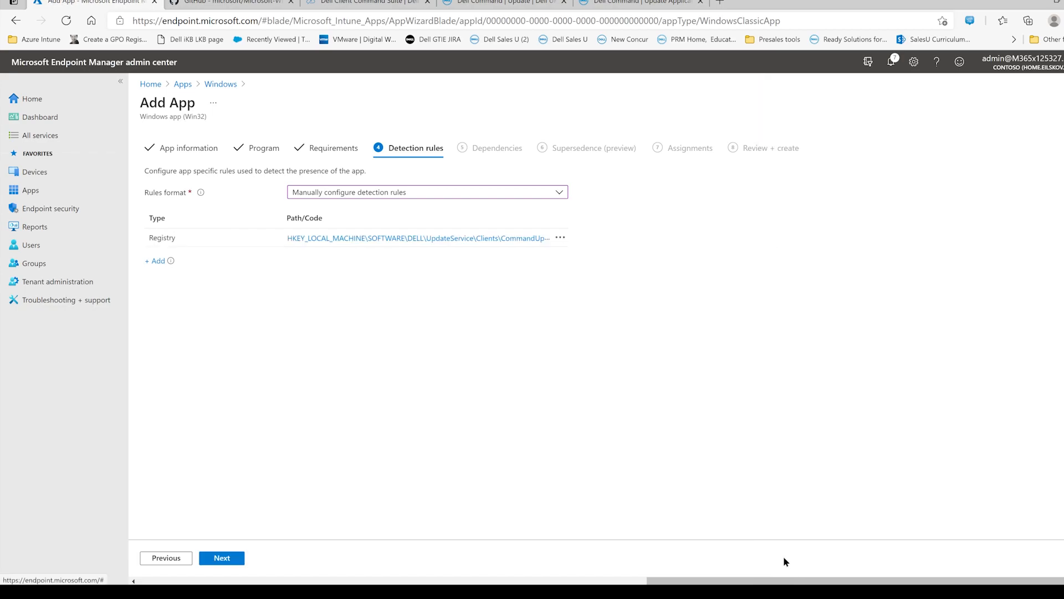
# - Continue to the assignments without adding dependencies or supersedence, and assign the app as required to the Dell PCs group
pyautogui.click(236, 565)
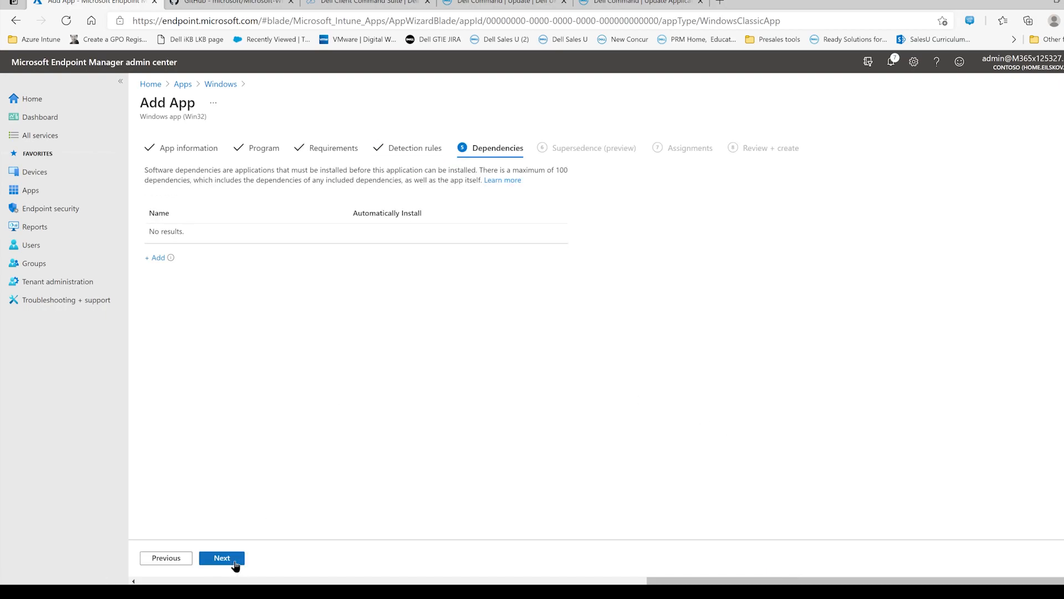
pyautogui.click(235, 564)
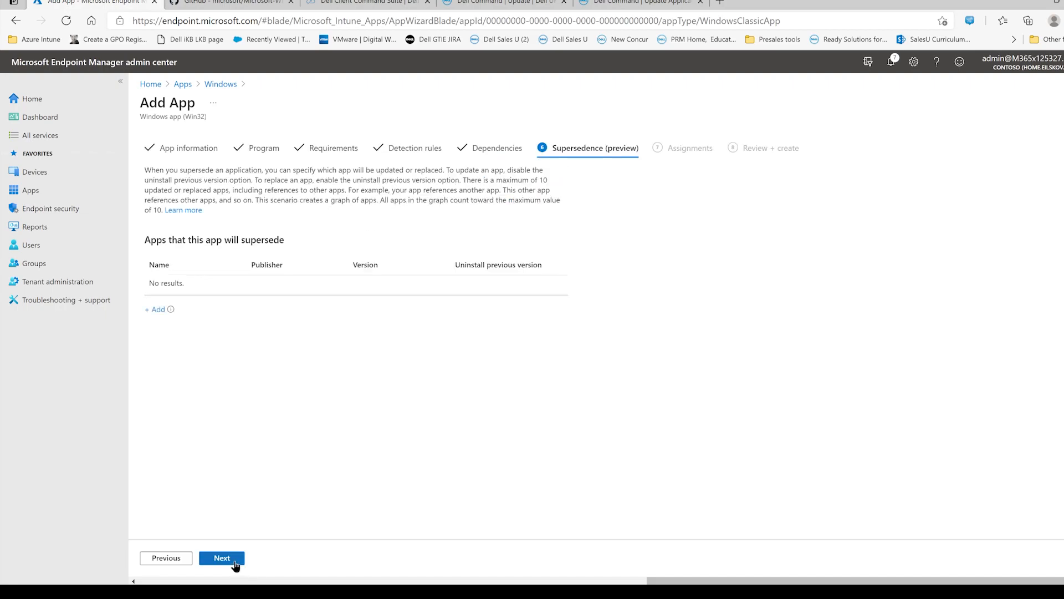
pyautogui.click(235, 565)
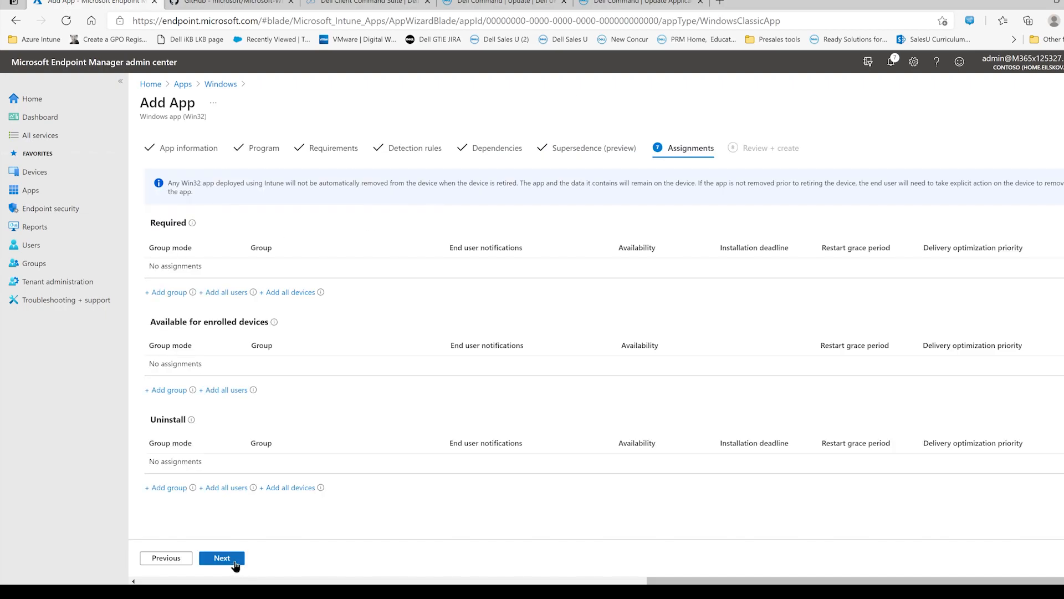
pyautogui.click(169, 294)
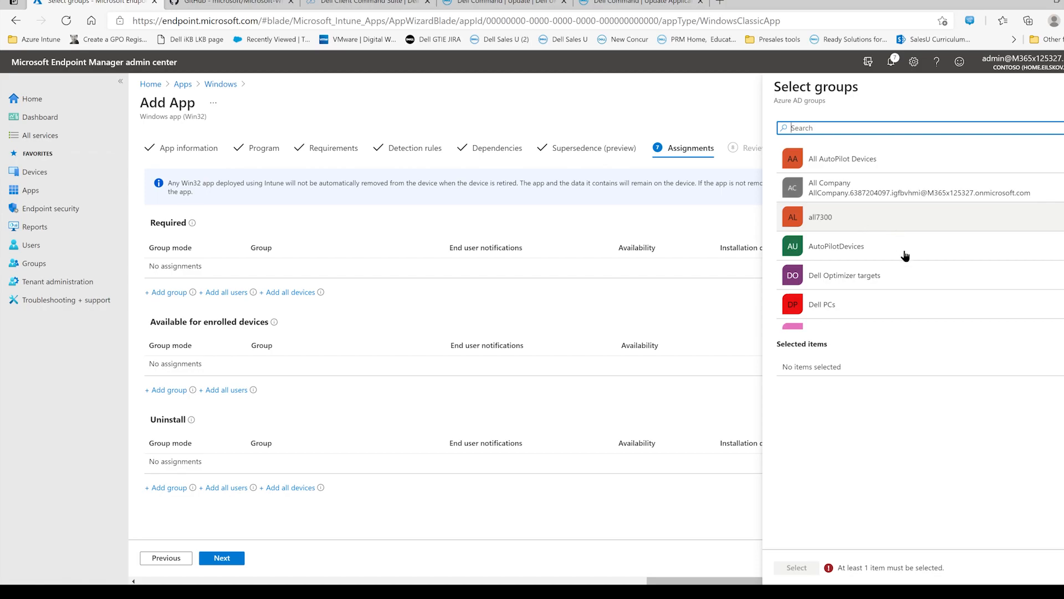
pyautogui.click(893, 300)
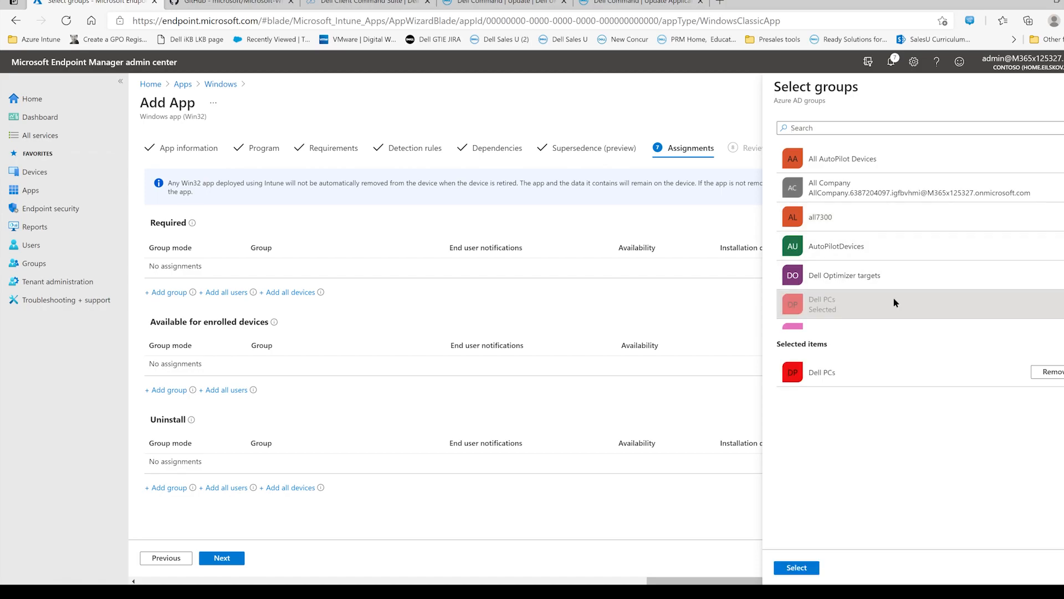
pyautogui.click(798, 566)
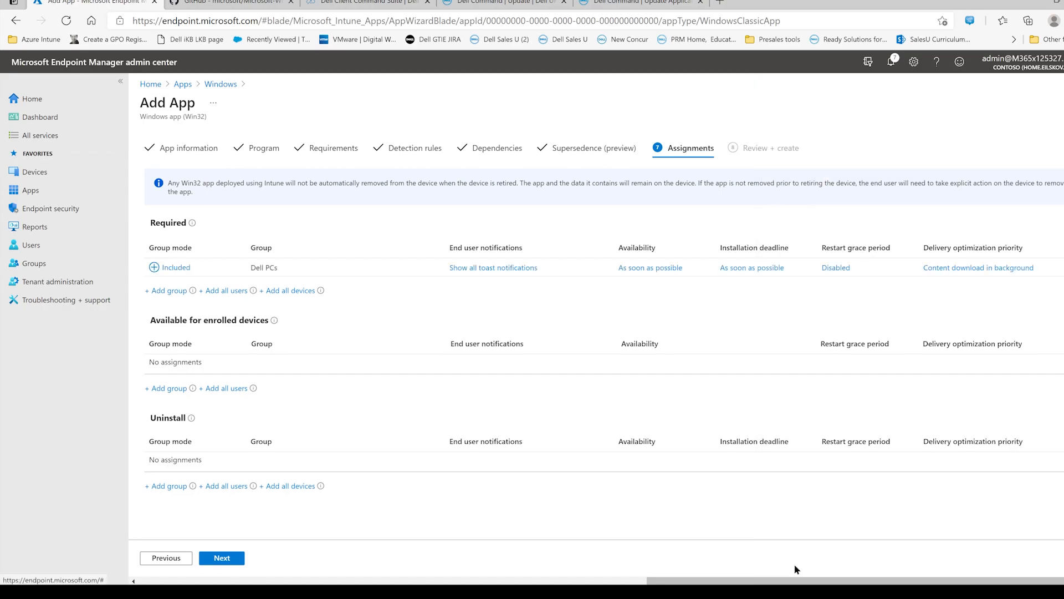
# - Continue to the summary, review the DCUconfig.EXE app settings, and create the app
pyautogui.click(227, 558)
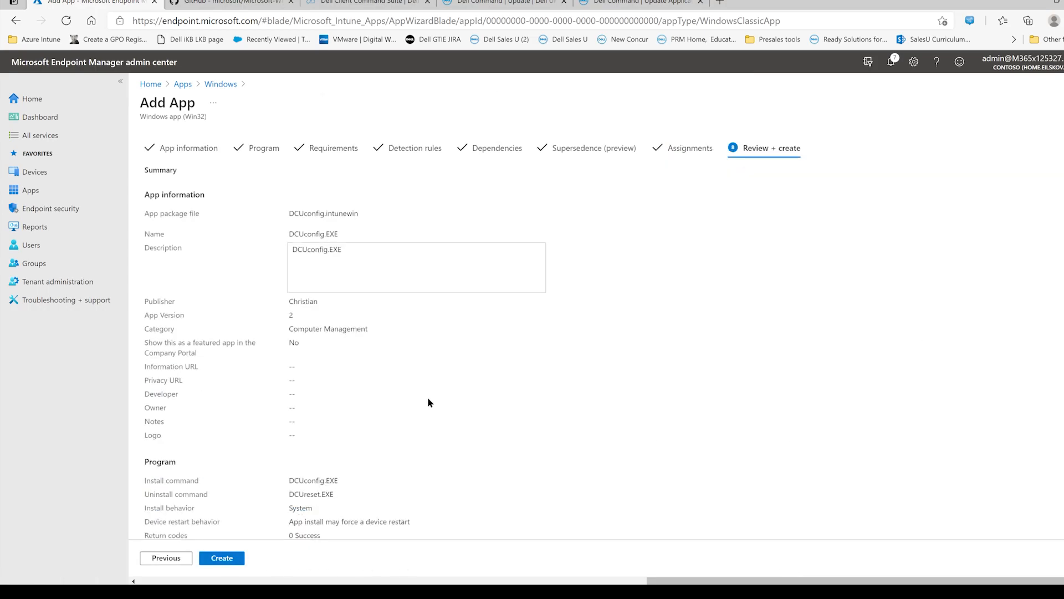
pyautogui.scroll(-1, 427, 399)
pyautogui.scroll(-3, 427, 395)
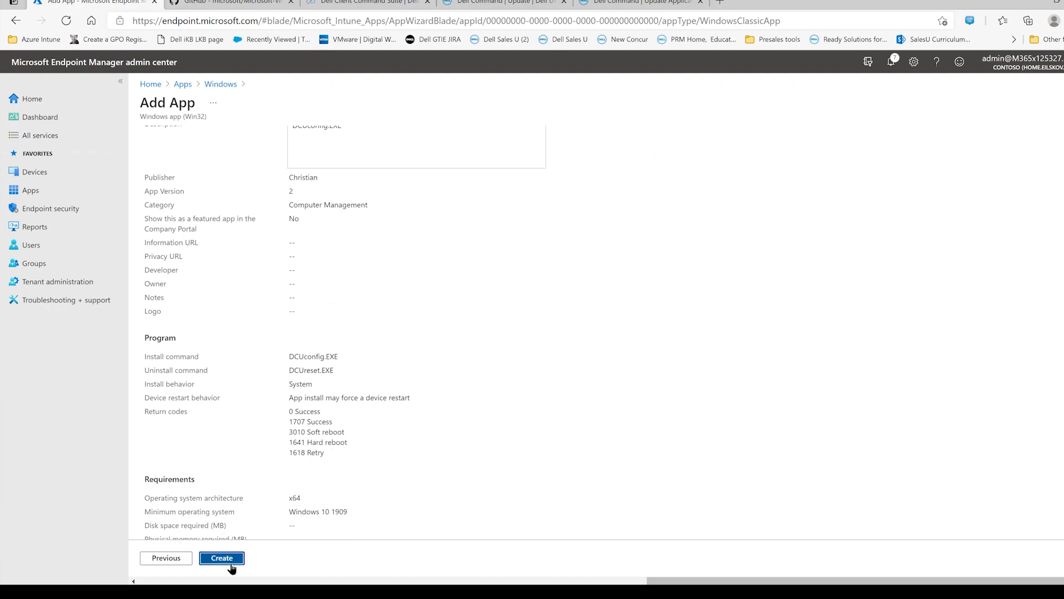
pyautogui.click(235, 560)
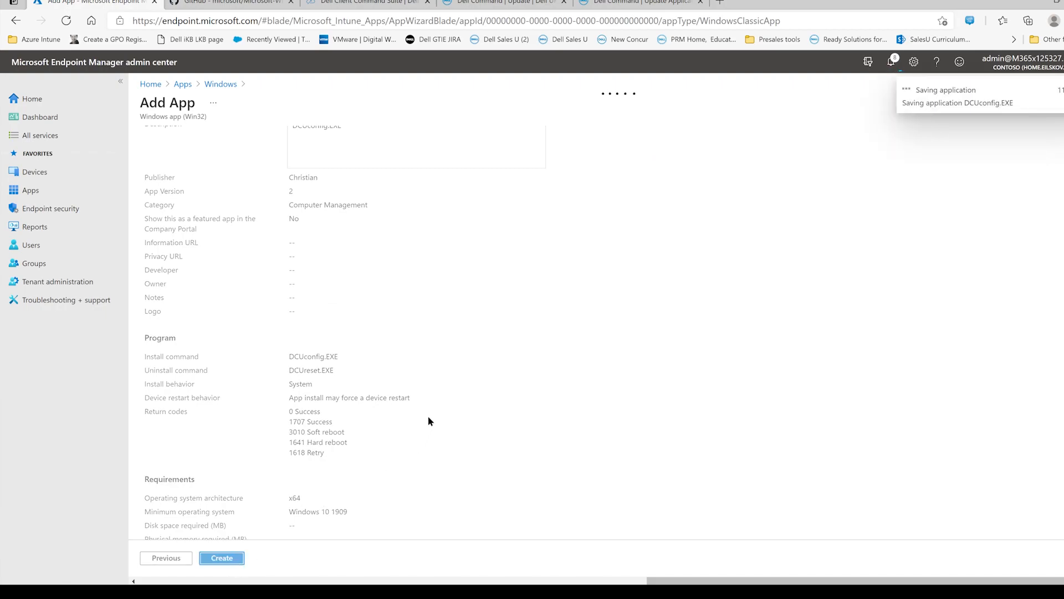